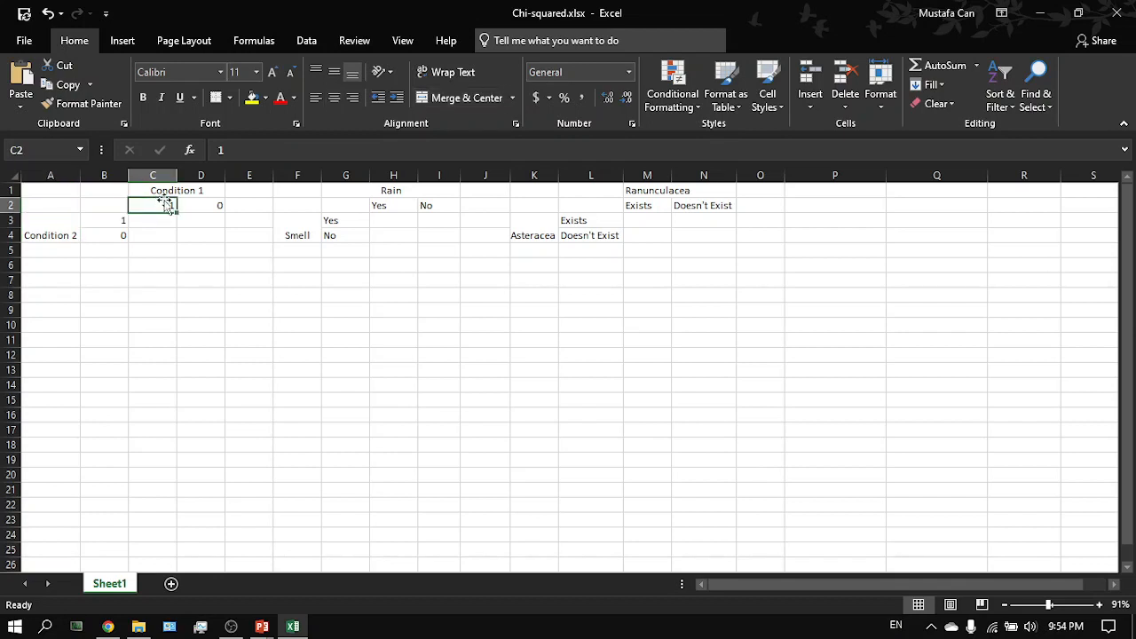
# Examine the Condition 1/Condition 2 table and the Rain/Smell and Ranunculacea/Asteracea contingency tables beside it
pyautogui.click(168, 195)
pyautogui.moveTo(167, 206); pyautogui.dragTo(216, 206)
pyautogui.click(216, 206)
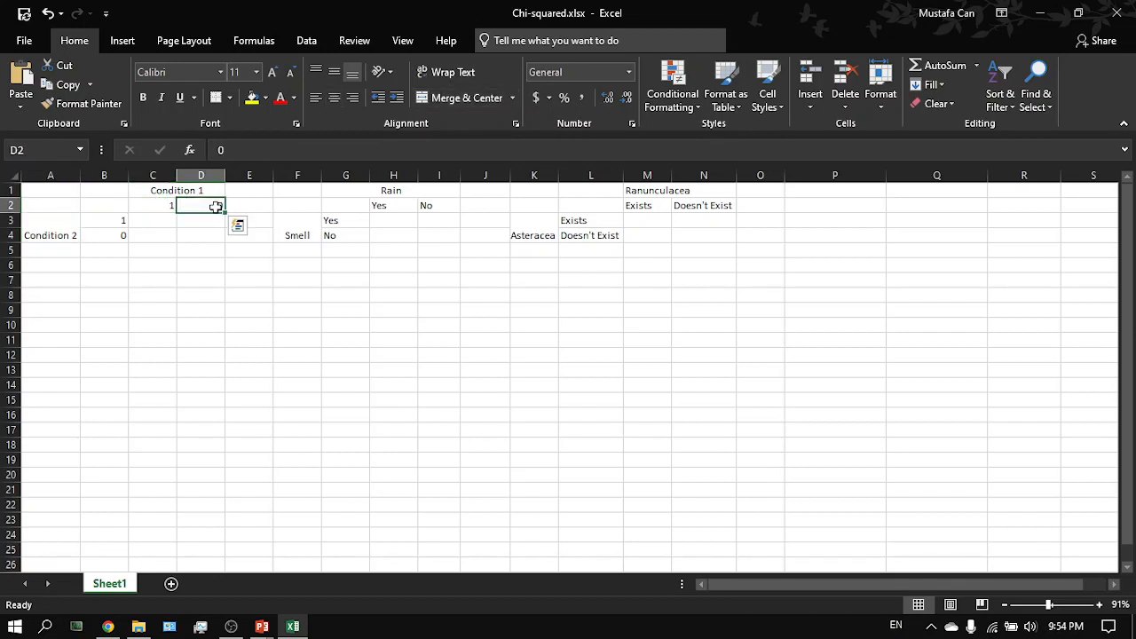
pyautogui.write('0')
pyautogui.click(167, 220)
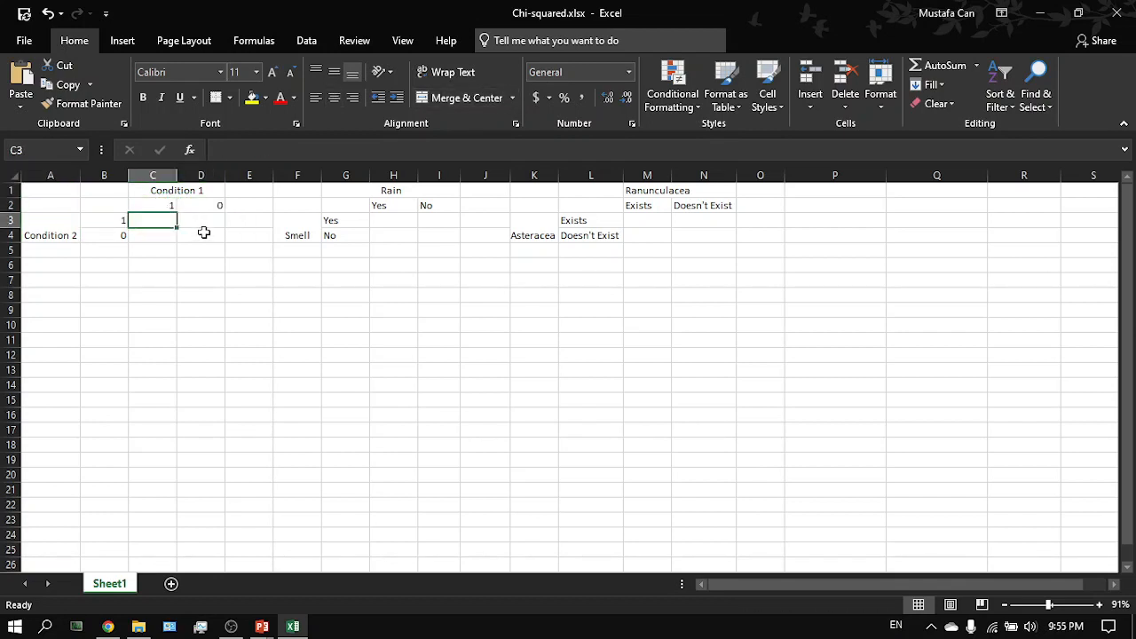
pyautogui.moveTo(203, 233); pyautogui.dragTo(42, 180)
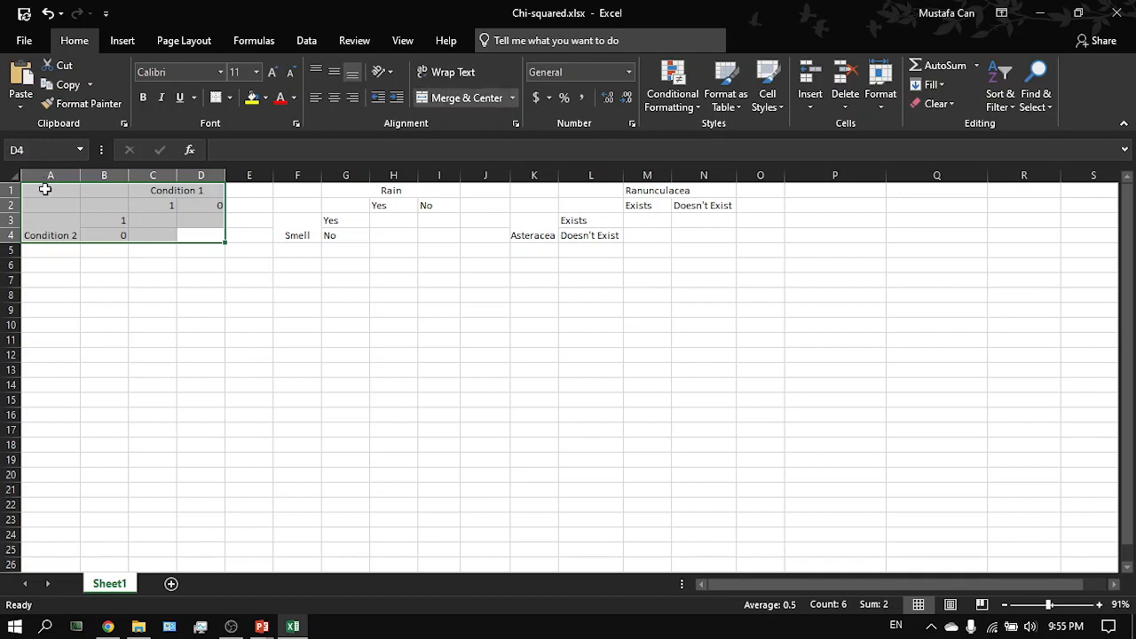
pyautogui.click(44, 185)
pyautogui.moveTo(297, 185); pyautogui.dragTo(677, 231)
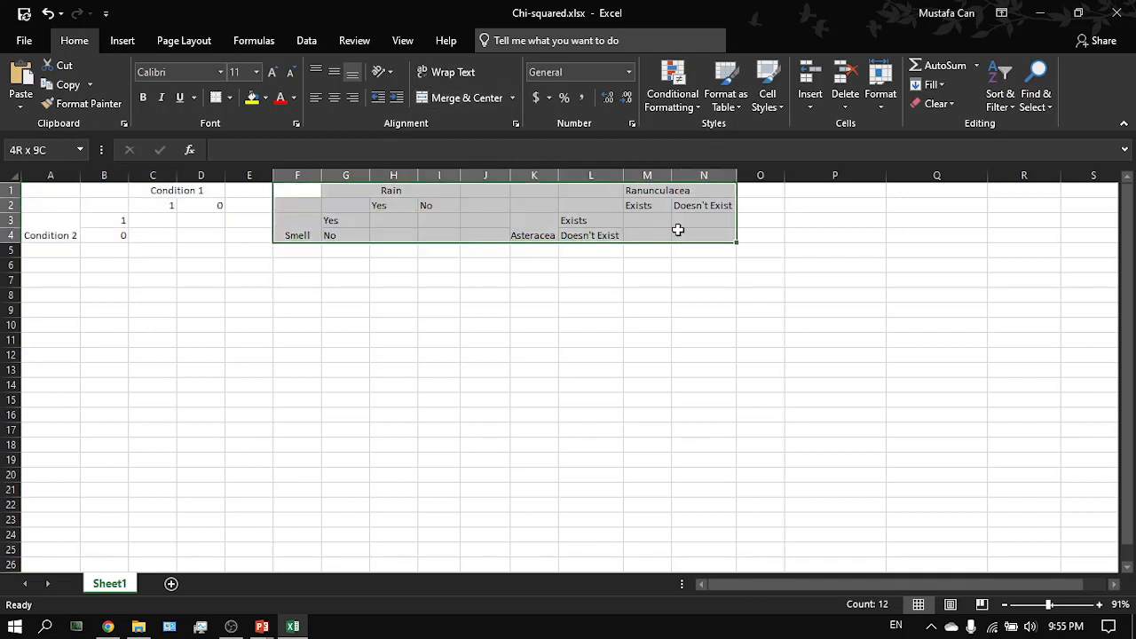
pyautogui.click(689, 233)
pyautogui.moveTo(193, 234); pyautogui.dragTo(69, 194)
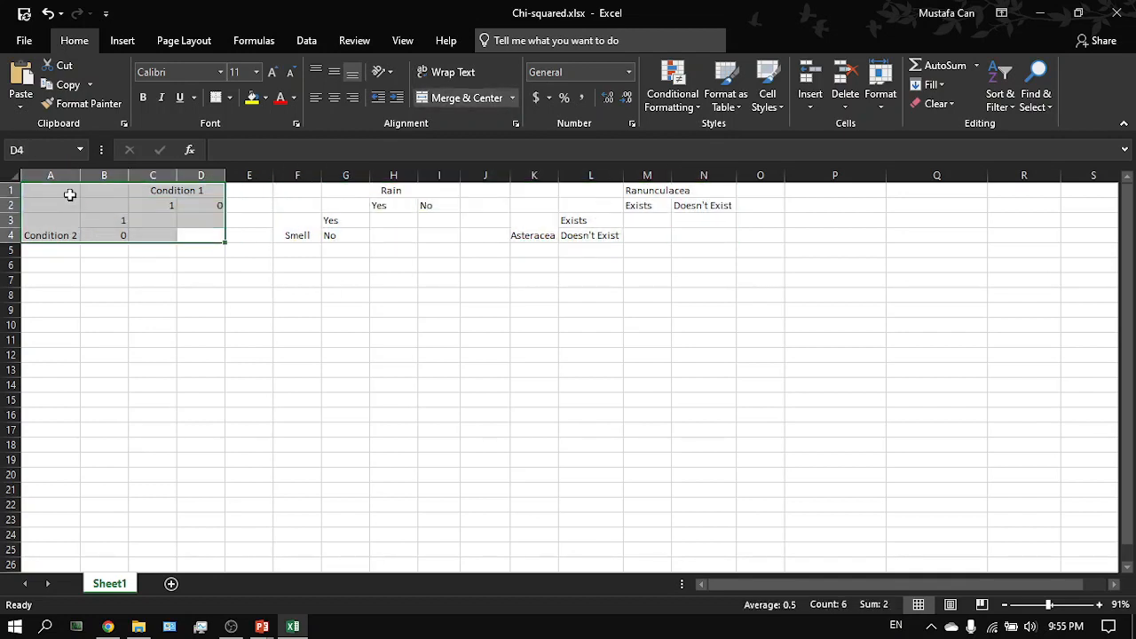
pyautogui.click(69, 193)
# Enter the tally mark "I" in C3, where Condition 1 and Condition 2 are both 1
pyautogui.click(157, 220)
pyautogui.write('1')
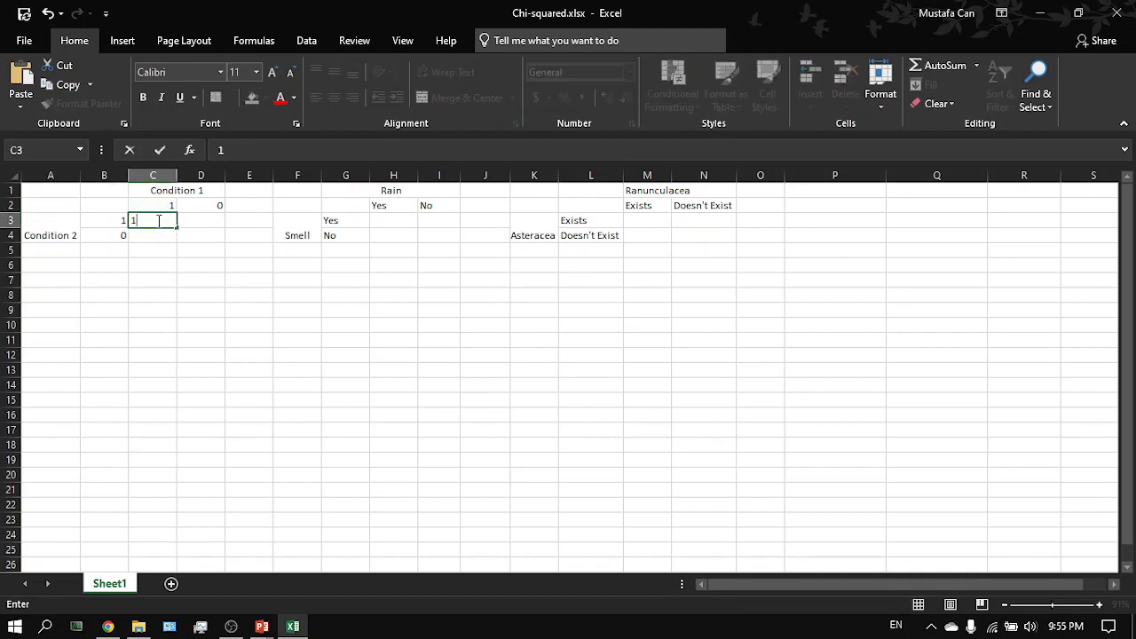
pyautogui.press('Return')
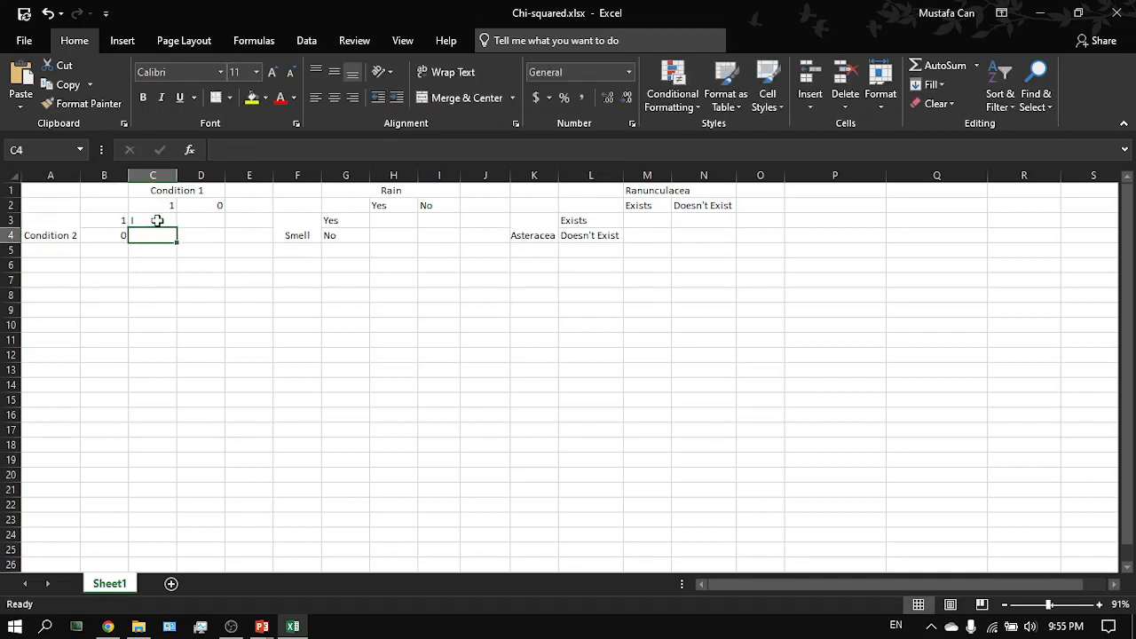
pyautogui.click(166, 220)
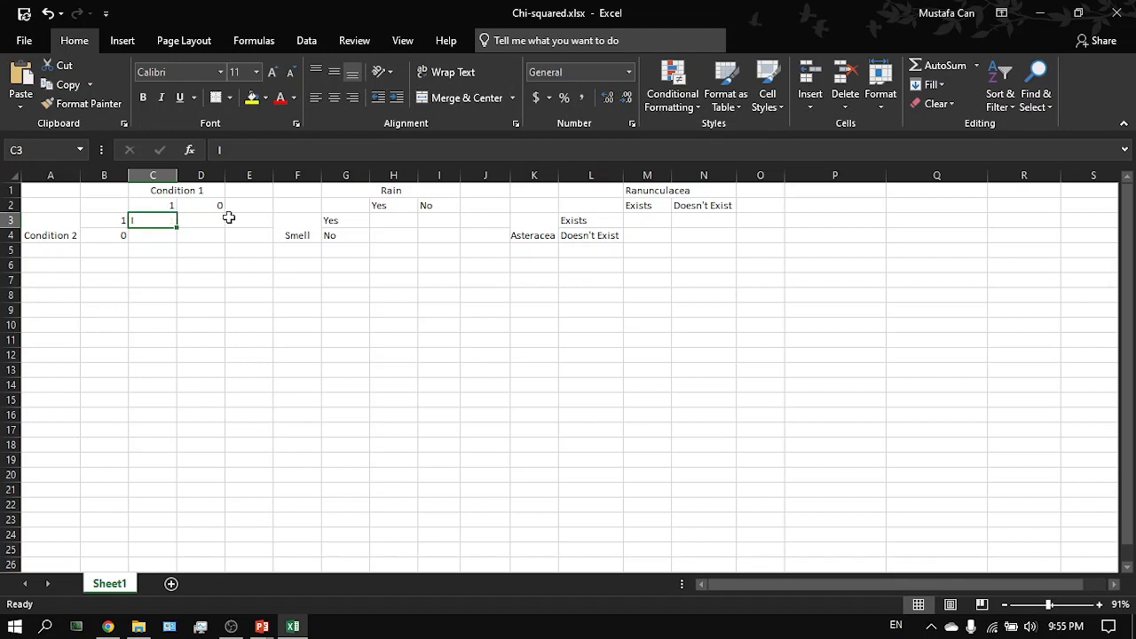
pyautogui.doubleClick(160, 220)
pyautogui.doubleClick(159, 220)
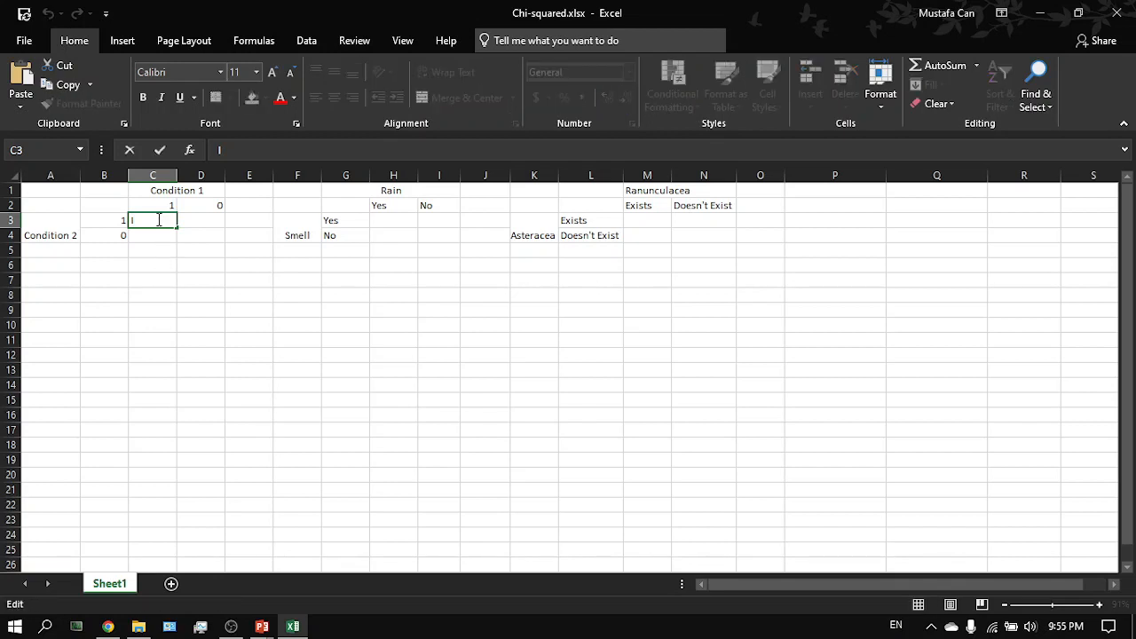
pyautogui.press('Escape')
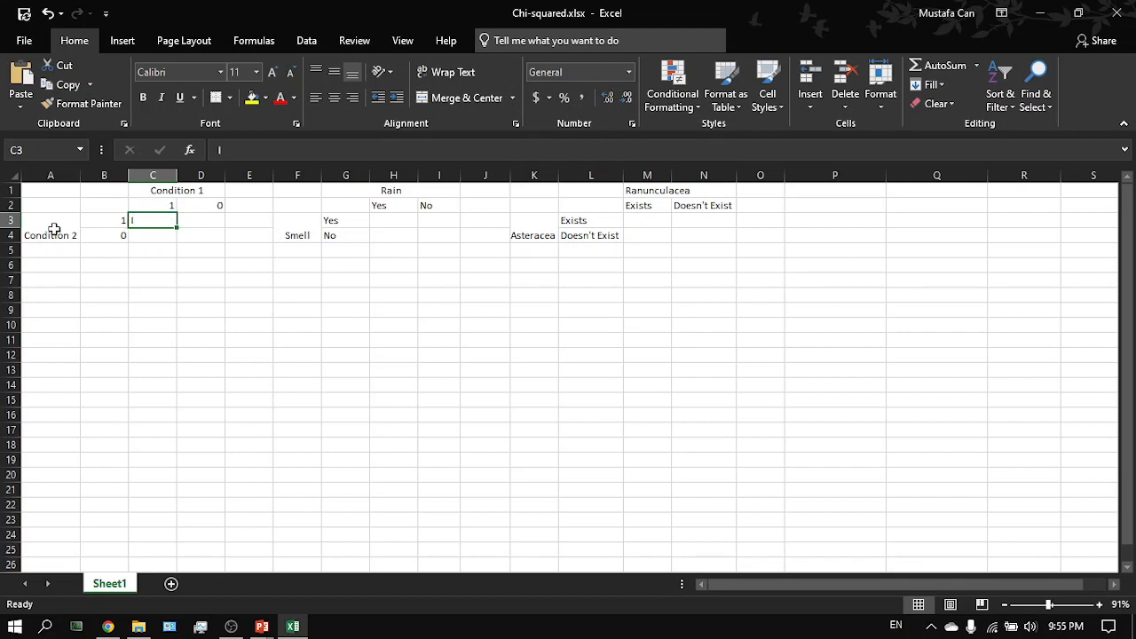
pyautogui.doubleClick(157, 221)
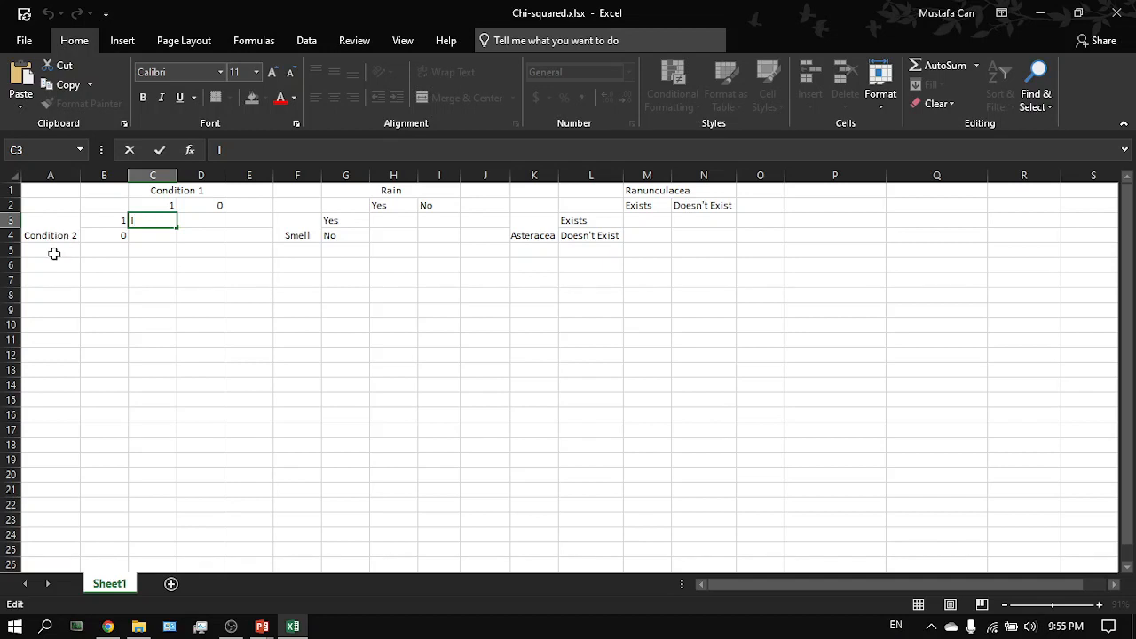
# Copy the Condition 1/Condition 2 table in A1:D4
pyautogui.moveTo(57, 241); pyautogui.dragTo(204, 190)
pyautogui.hotkey('ctrl', 'c')
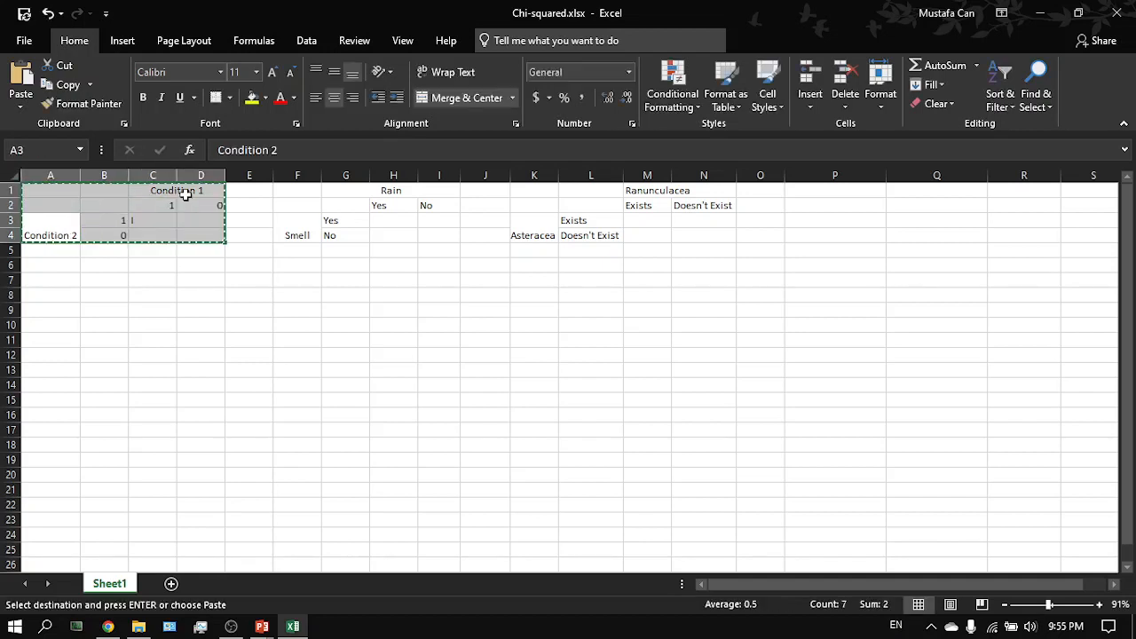
pyautogui.click(74, 281)
pyautogui.hotkey('ctrl', 'v')
pyautogui.hotkey('ctrl', 'z')
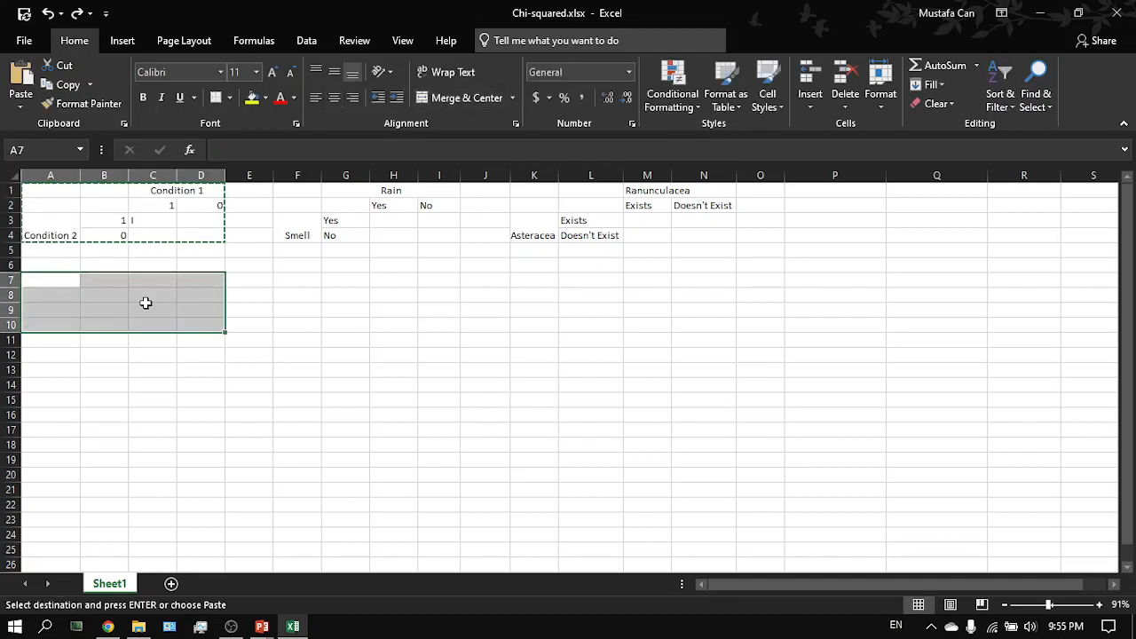
pyautogui.click(52, 223)
pyautogui.press('Up')
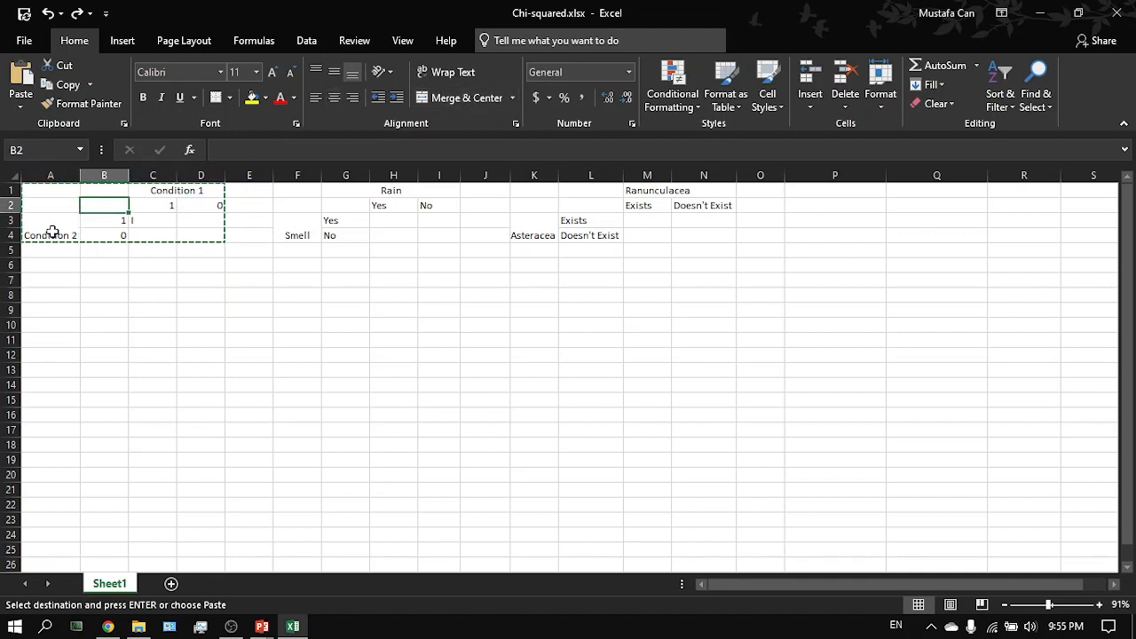
pyautogui.press('Up')
pyautogui.hotkey('shift', 'Down')
pyautogui.hotkey('shift', 'Down')
pyautogui.hotkey('shift', 'Down')
pyautogui.hotkey('shift', 'Down')
pyautogui.hotkey('shift', 'Up')
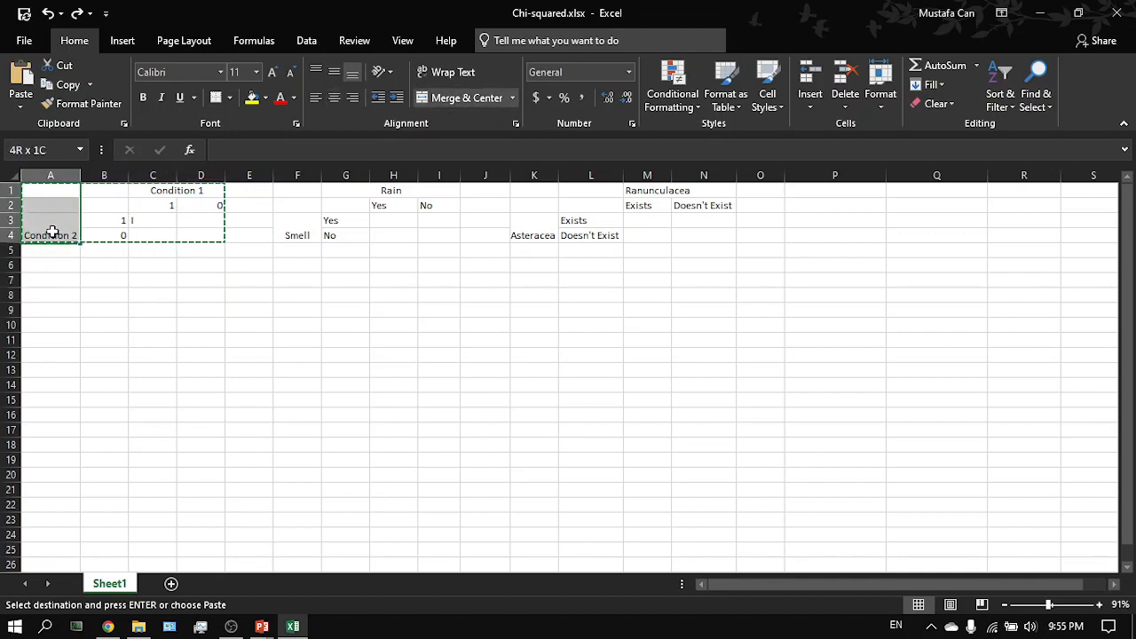
pyautogui.hotkey('shift', 'Right')
pyautogui.hotkey('shift', 'Right')
pyautogui.hotkey('shift', 'Right')
# Paste the copied table at A6 and clear the tally mark from its cell C8
pyautogui.click(53, 260)
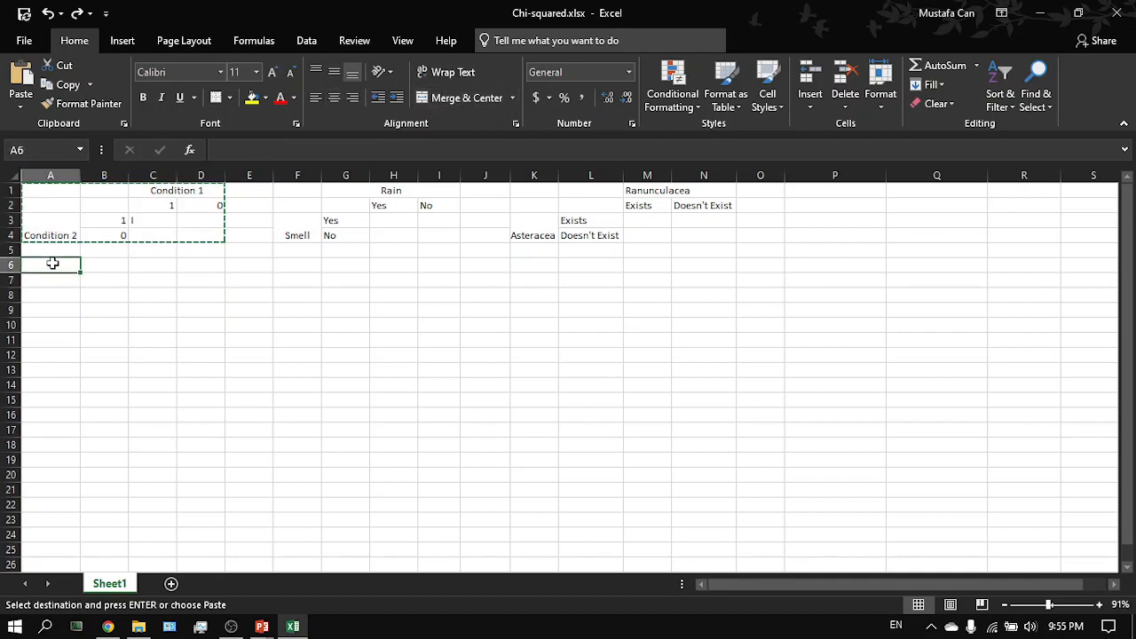
pyautogui.hotkey('ctrl', 'v')
pyautogui.click(144, 294)
pyautogui.press('Delete')
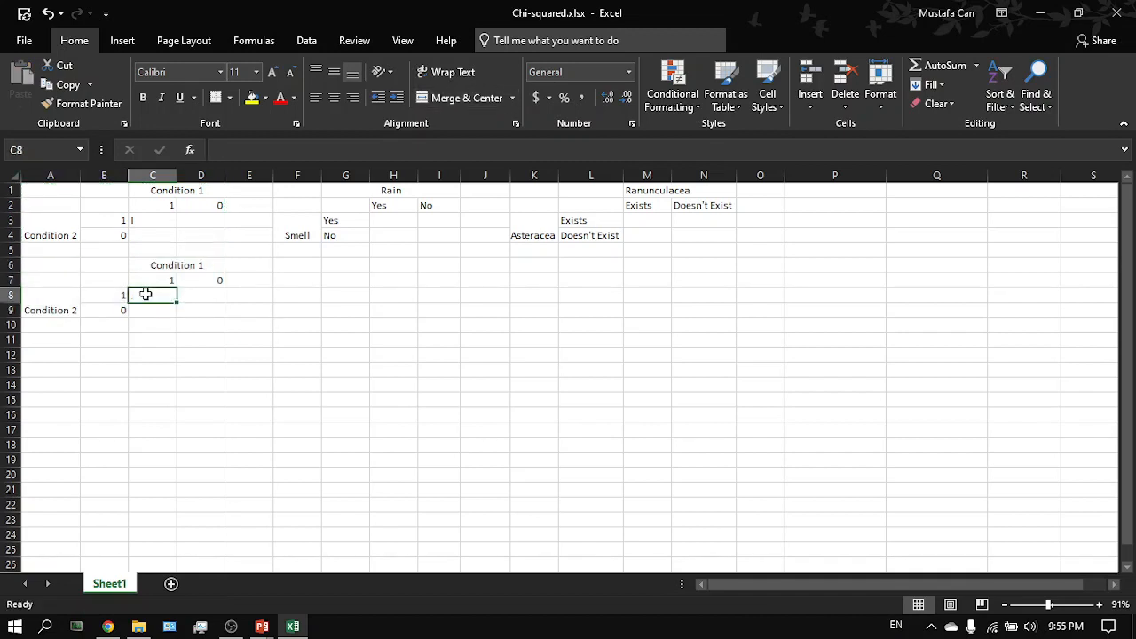
# Enter the tally mark "I" in C9, where Condition 1 is 1 and Condition 2 is 0
pyautogui.click(207, 326)
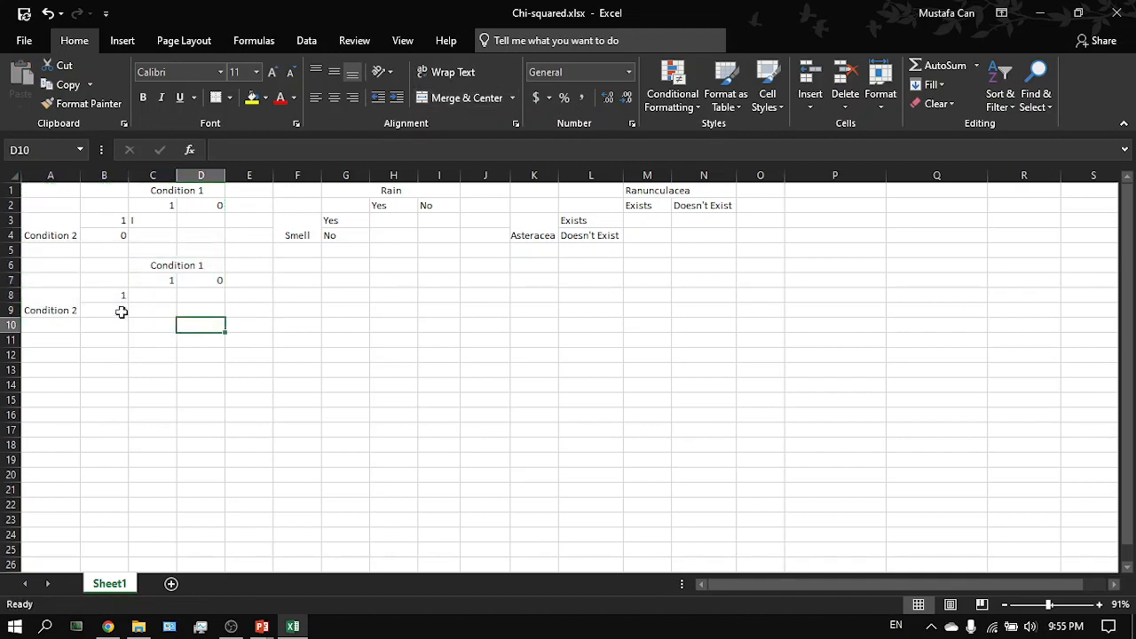
pyautogui.click(171, 265)
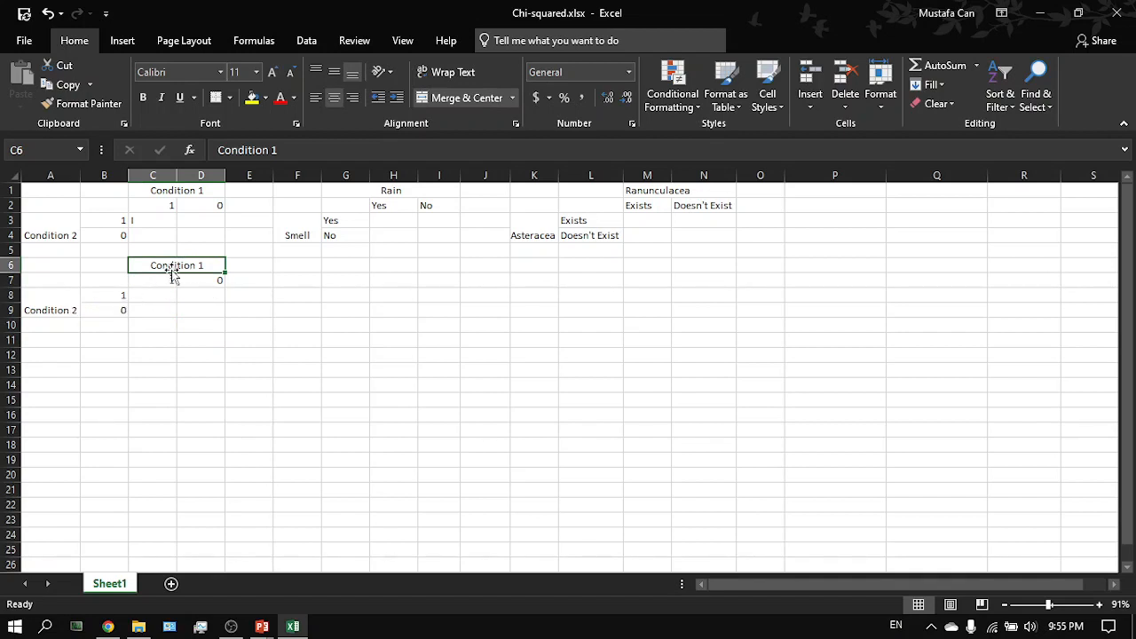
pyautogui.click(164, 300)
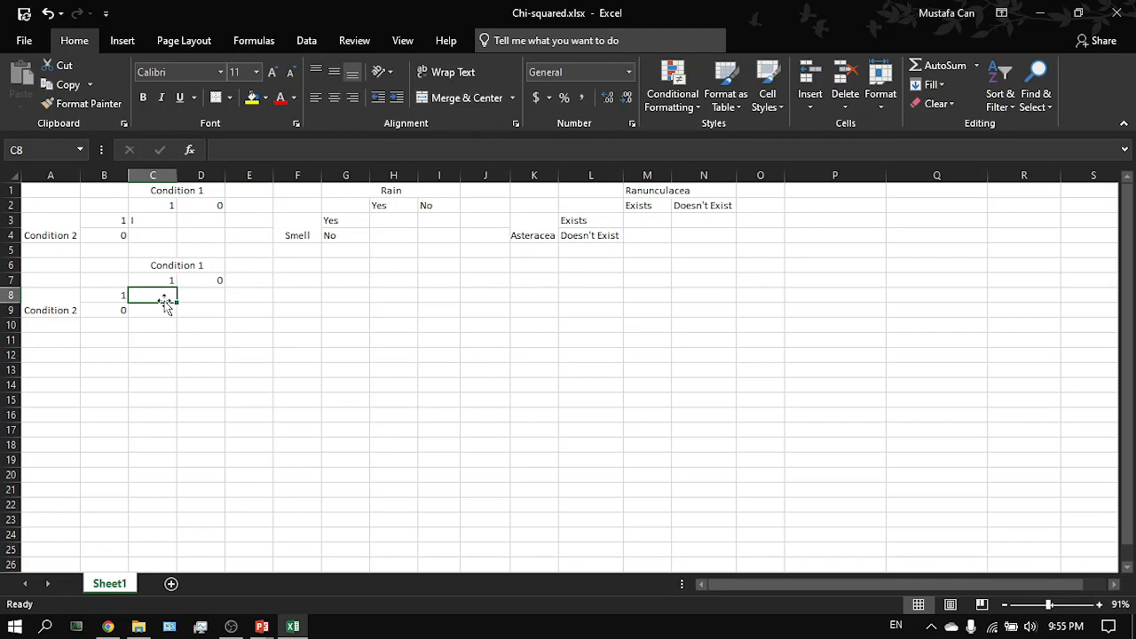
pyautogui.press('Left')
pyautogui.press('Left')
pyautogui.press('Down')
pyautogui.press('Right')
pyautogui.press('Up')
pyautogui.press('Right')
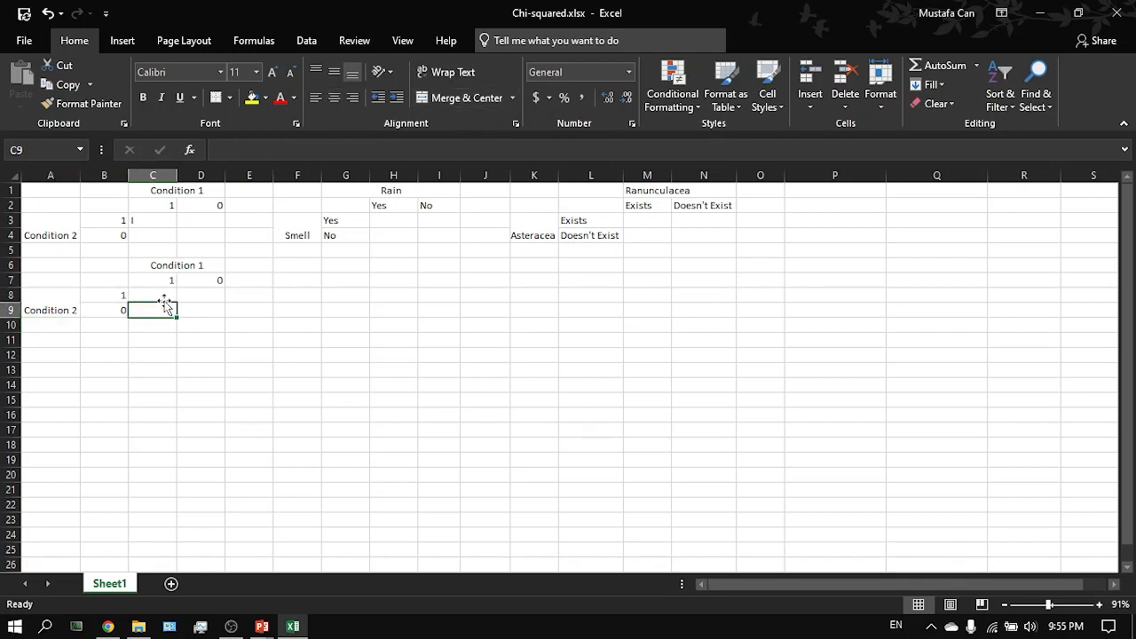
pyautogui.write('I')
pyautogui.press('Return')
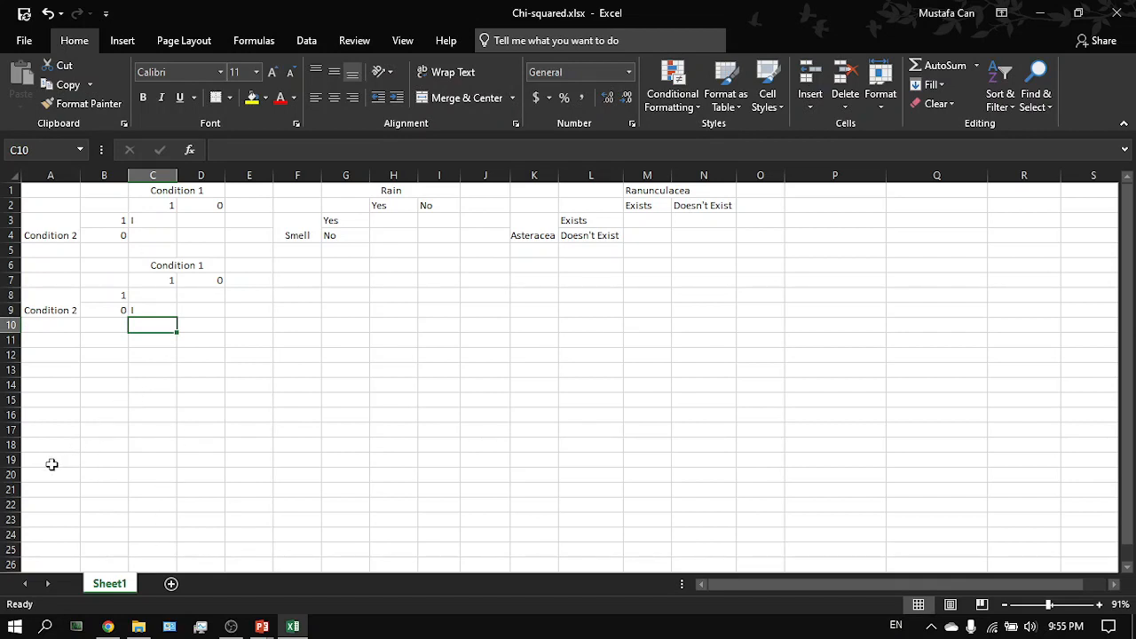
# Copy the table in A6:D9 to A15 and clear the tally mark from cell C18
pyautogui.click(146, 295)
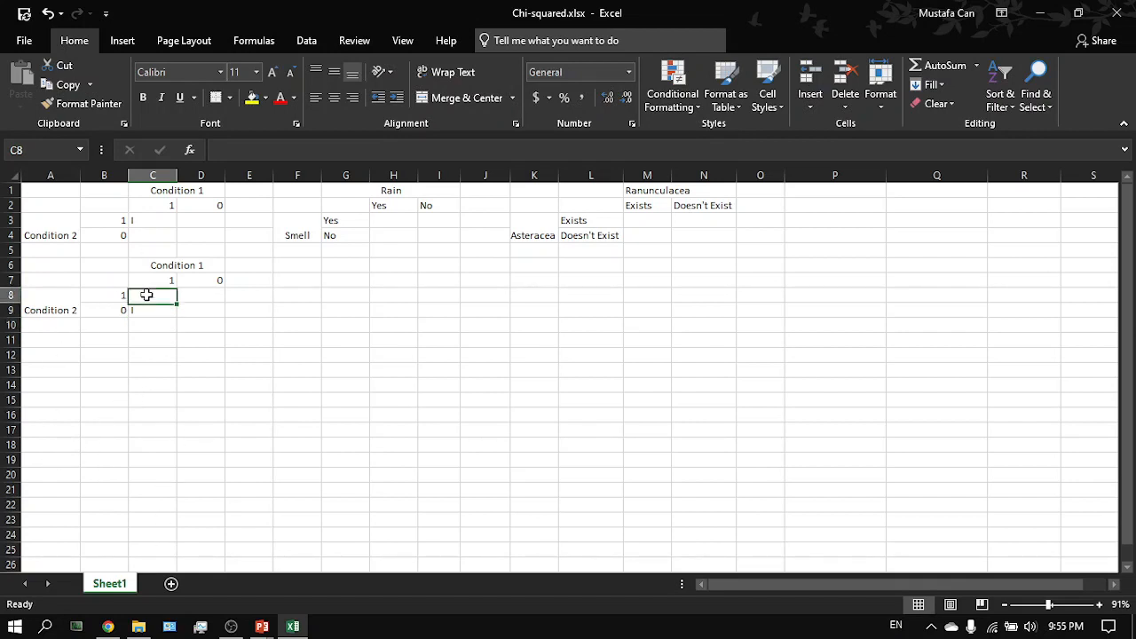
pyautogui.click(71, 301)
pyautogui.hotkey('ctrl', 'a')
pyautogui.hotkey('ctrl', 'c')
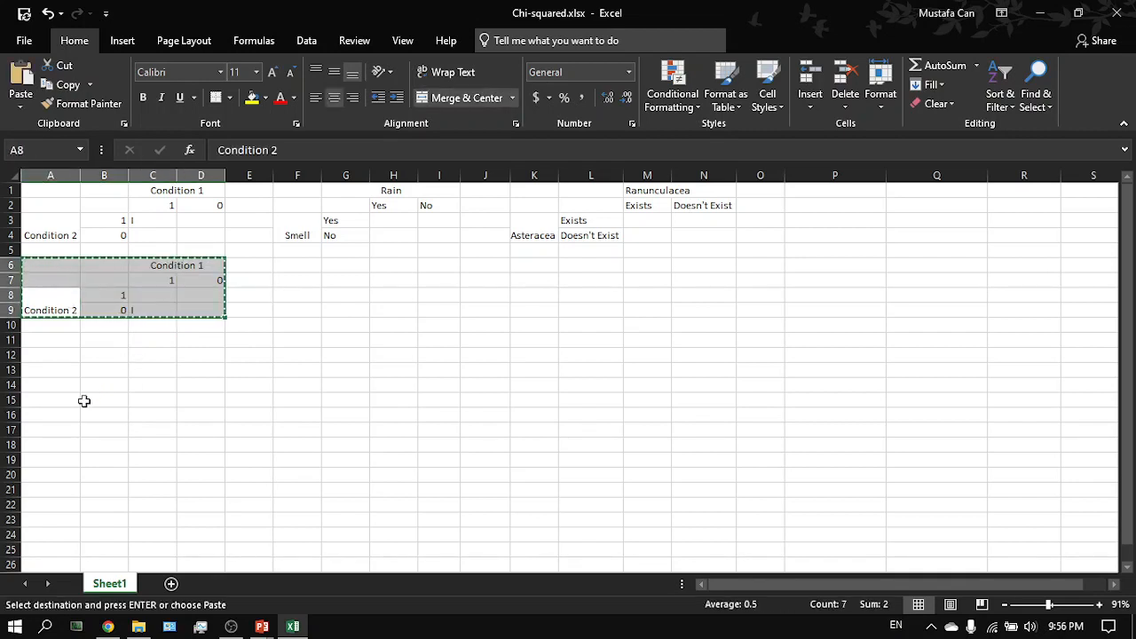
pyautogui.click(83, 401)
pyautogui.hotkey('ctrl', 'v')
pyautogui.click(136, 446)
pyautogui.press('Escape')
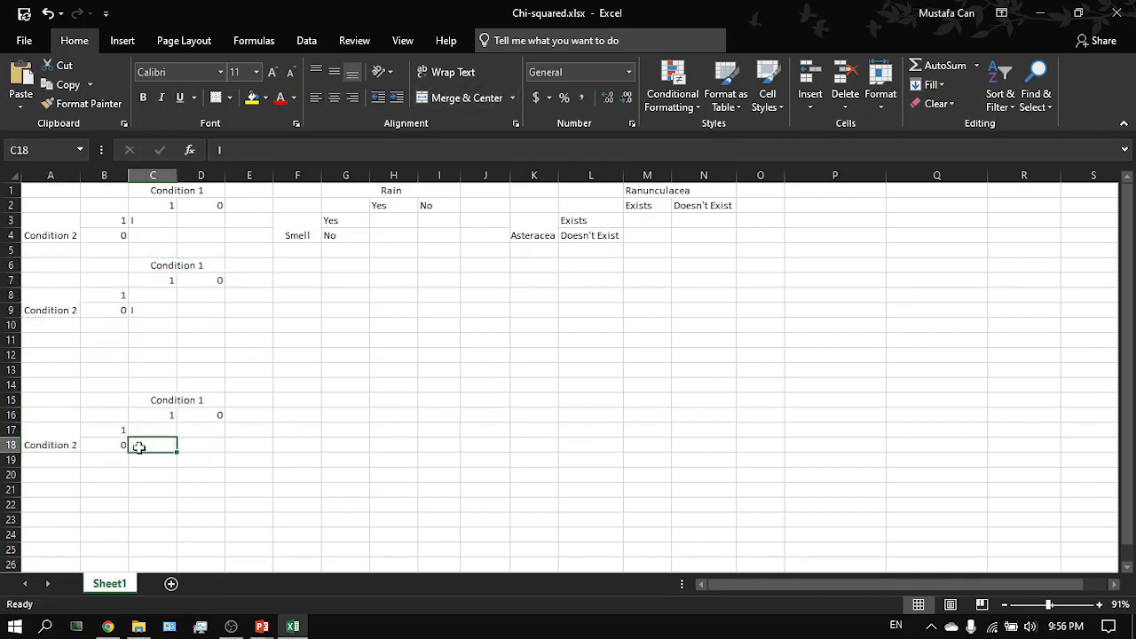
pyautogui.press('Delete')
pyautogui.moveTo(217, 314); pyautogui.dragTo(63, 204)
pyautogui.click(62, 196)
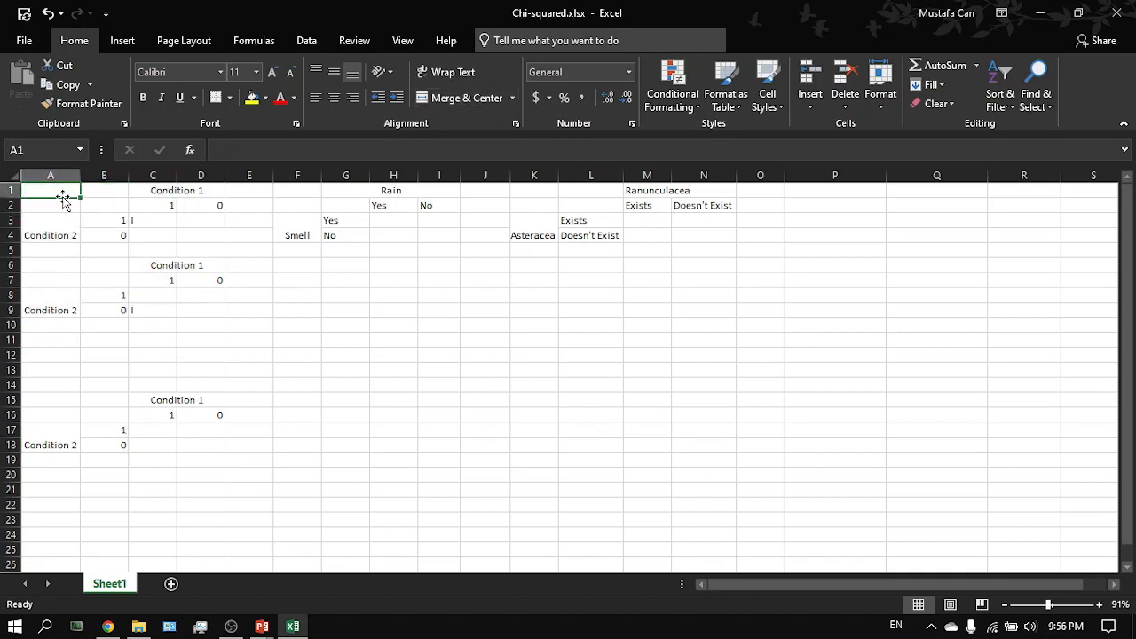
pyautogui.moveTo(60, 192)
pyautogui.mouseDown()
pyautogui.moveTo(171, 266)
pyautogui.moveTo(195, 300)
pyautogui.moveTo(51, 198)
pyautogui.mouseUp()
pyautogui.click(197, 299)
pyautogui.click(51, 192)
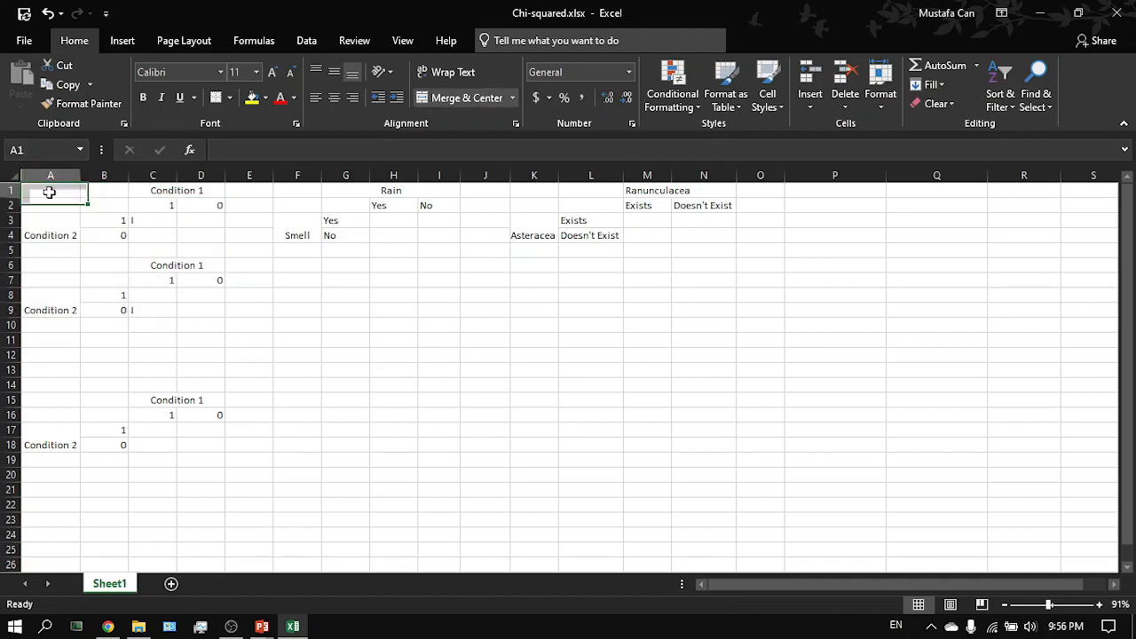
# Enter the example counts 14 in C17 and 10 in D18 of the lowest table
pyautogui.click(155, 428)
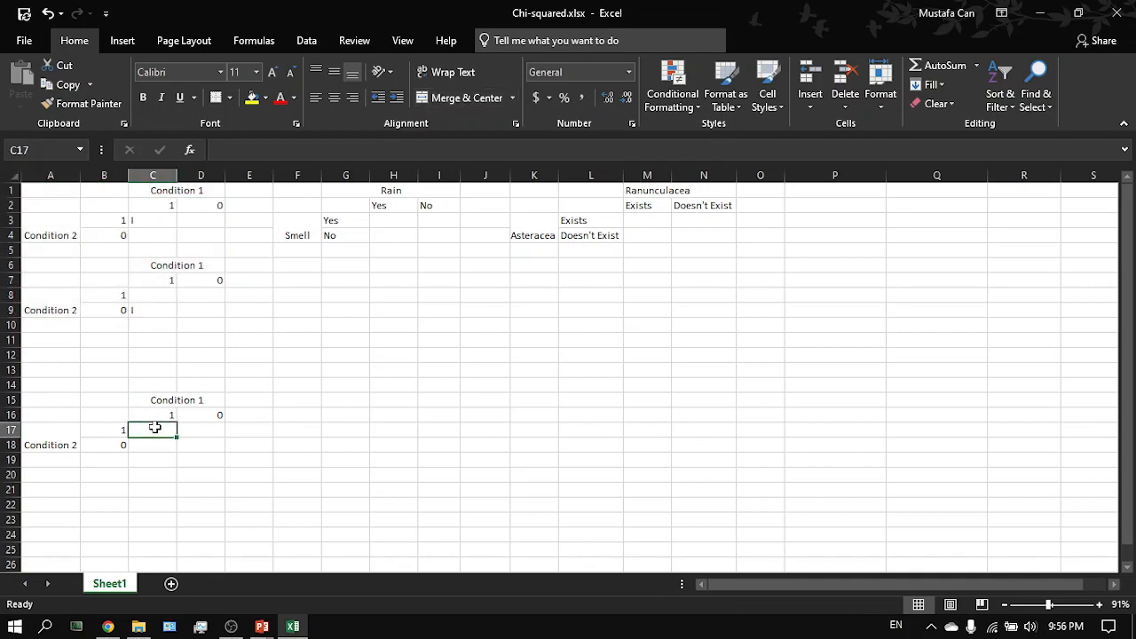
pyautogui.write('14')
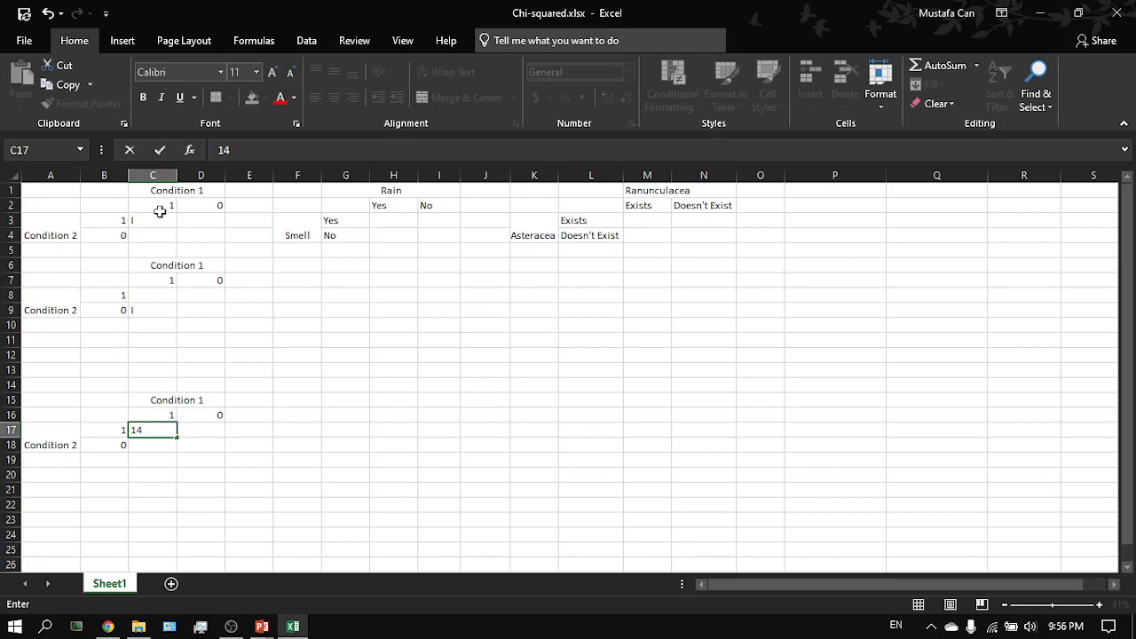
pyautogui.click(191, 444)
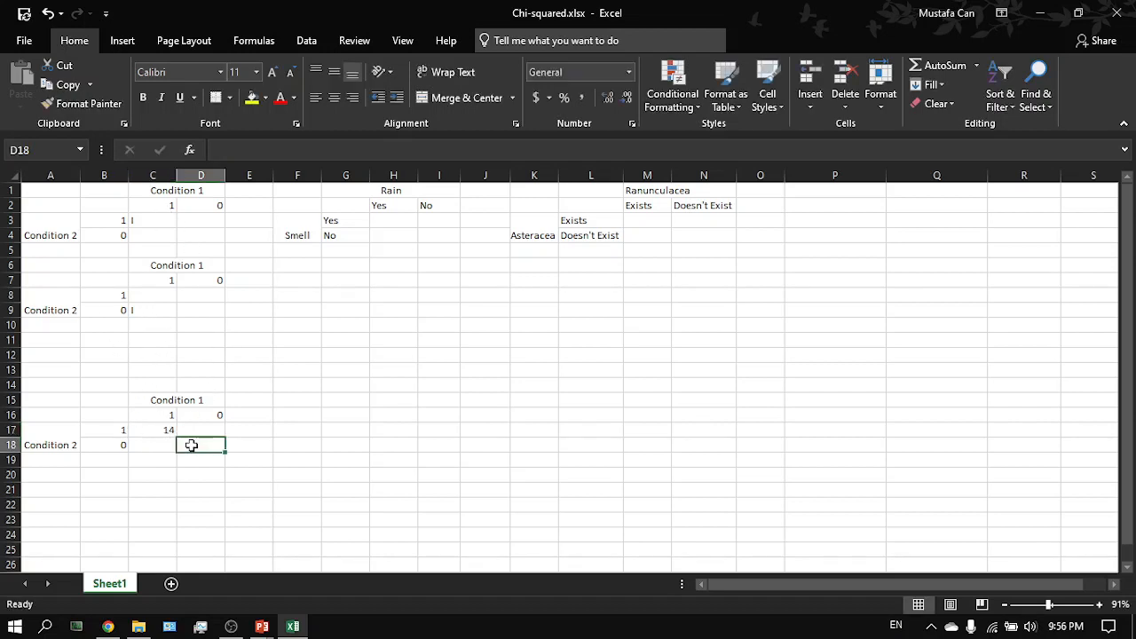
pyautogui.write('10')
pyautogui.press('Return')
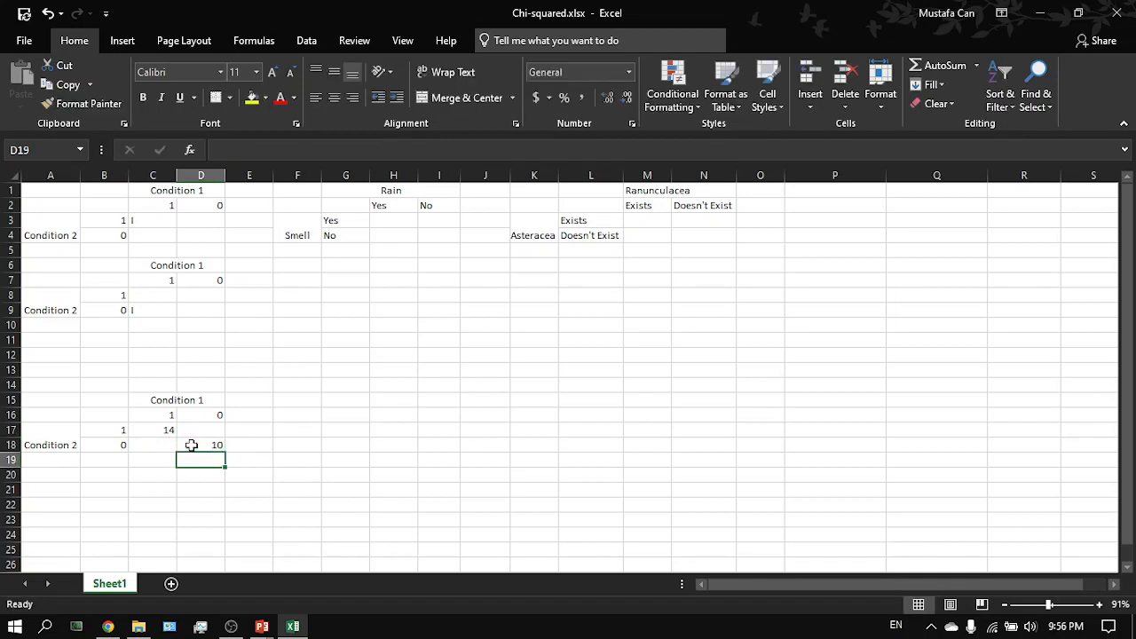
# Delete the contents of the example table in A15:D18
pyautogui.click(213, 431)
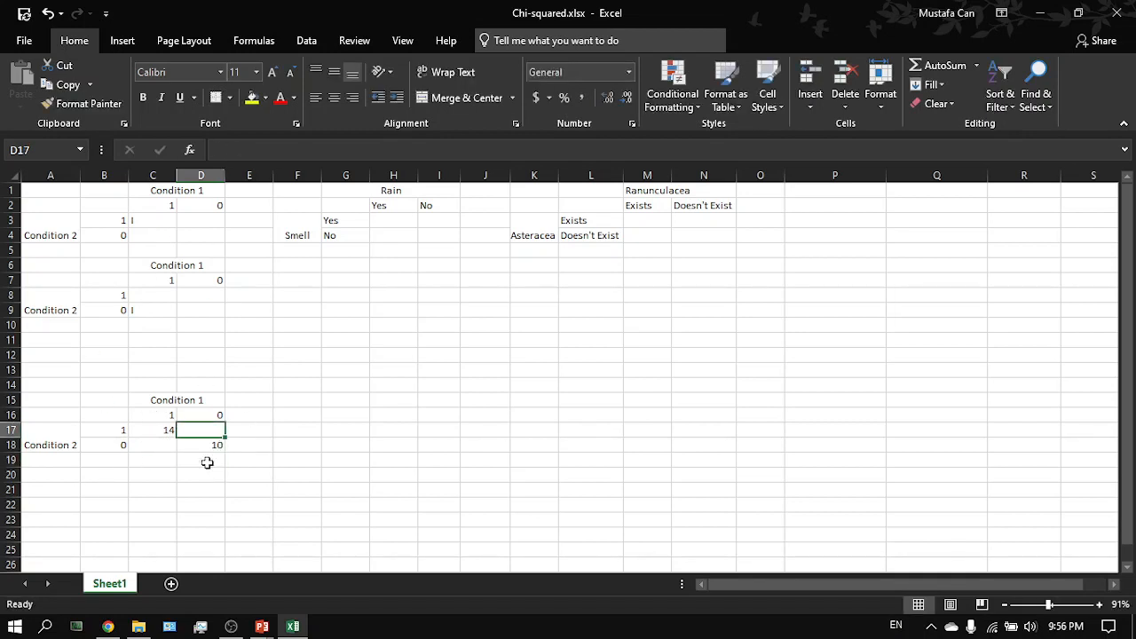
pyautogui.moveTo(203, 445); pyautogui.dragTo(54, 400)
pyautogui.press('Delete')
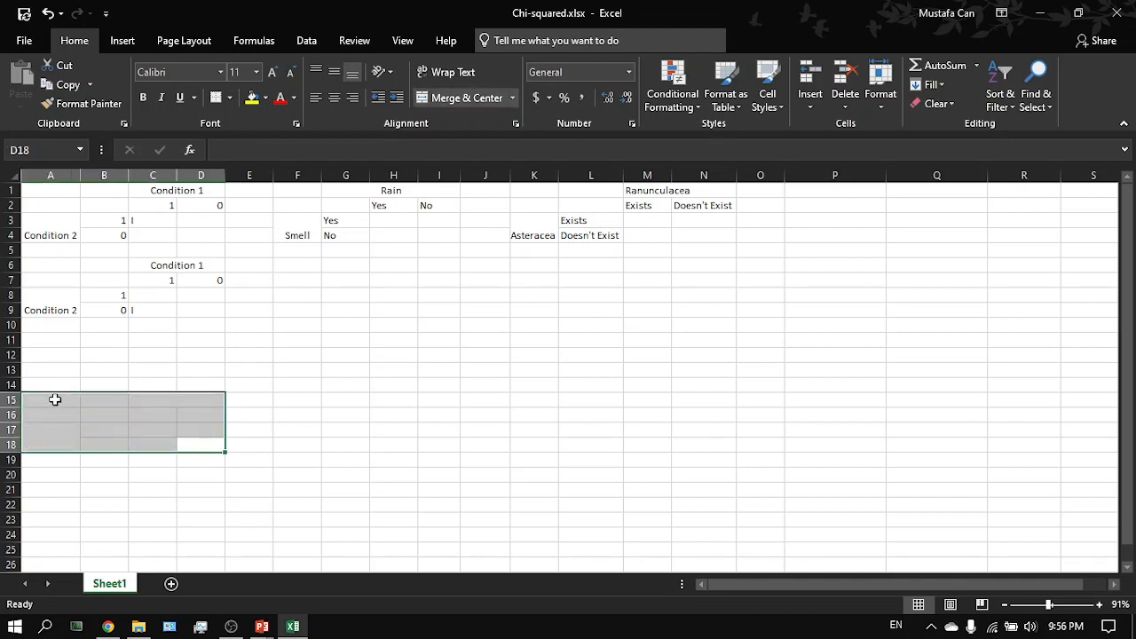
pyautogui.hotkey('alt', 'Tab')
pyautogui.hotkey('alt', 'Tab')
pyautogui.click(481, 283)
pyautogui.click(393, 234)
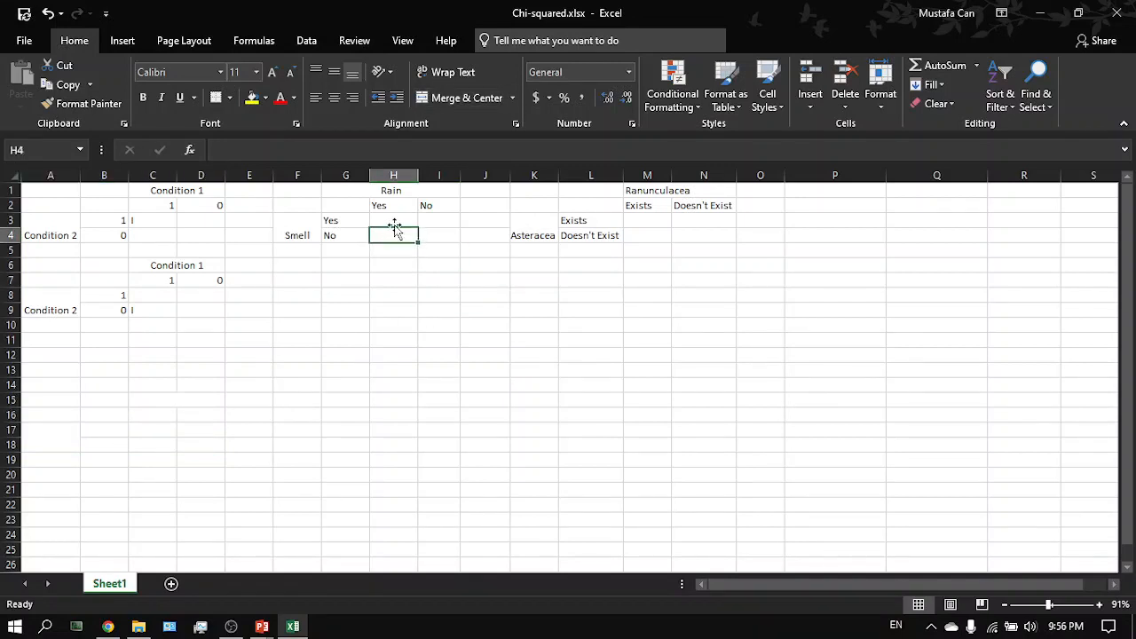
pyautogui.click(393, 221)
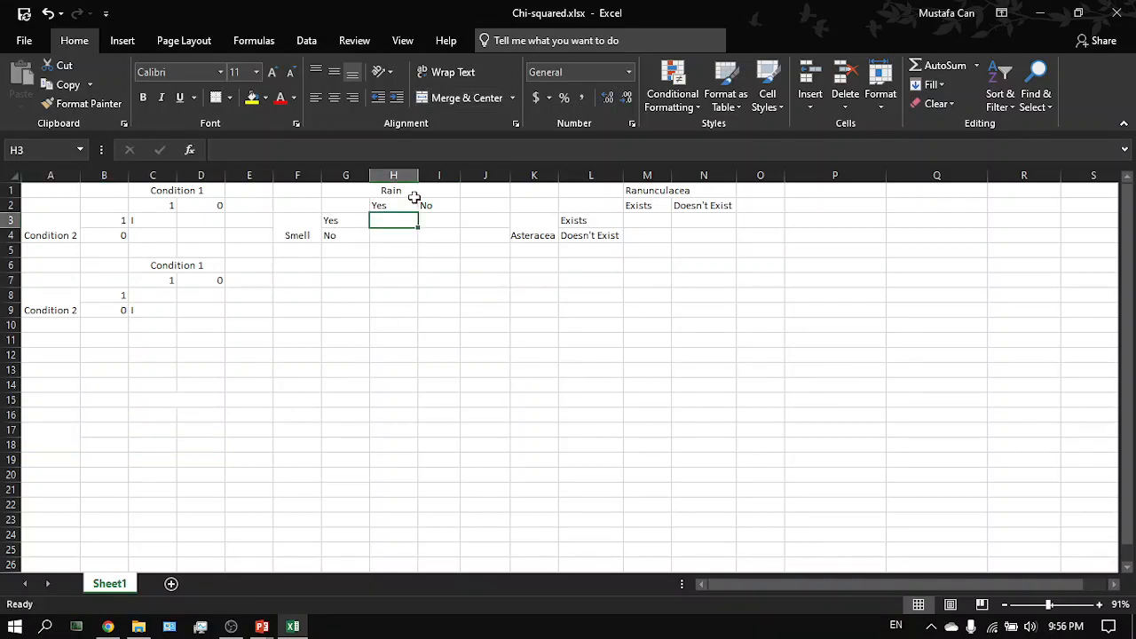
# Examine the Rain and Smell headings and their Yes/No categories in the table at F1:I4
pyautogui.click(413, 193)
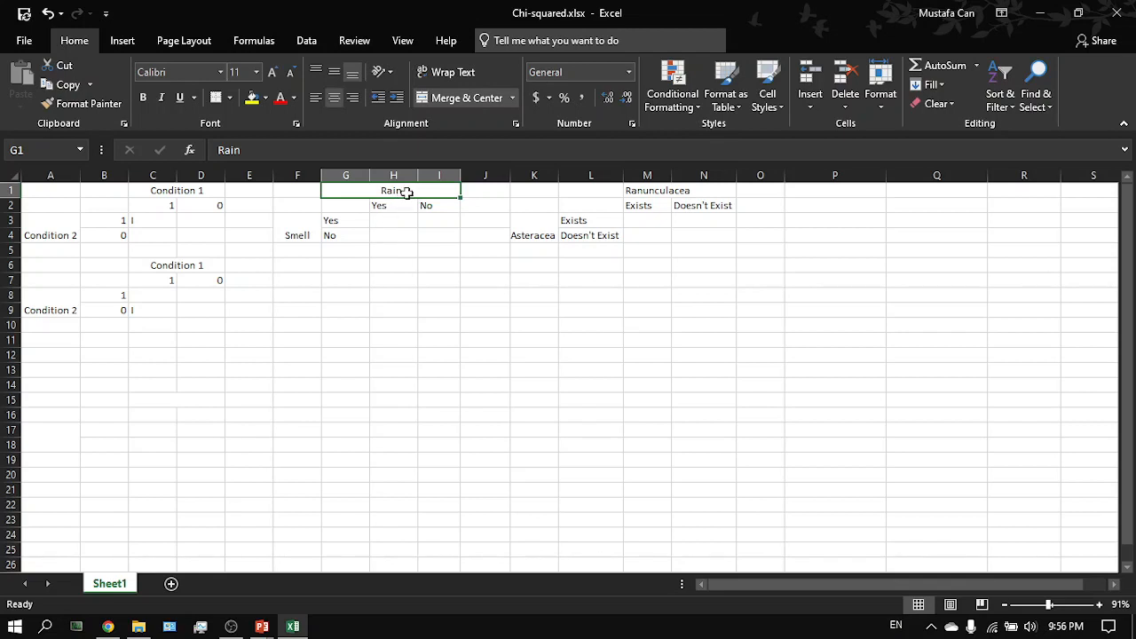
pyautogui.moveTo(405, 190); pyautogui.dragTo(309, 234)
pyautogui.click(312, 235)
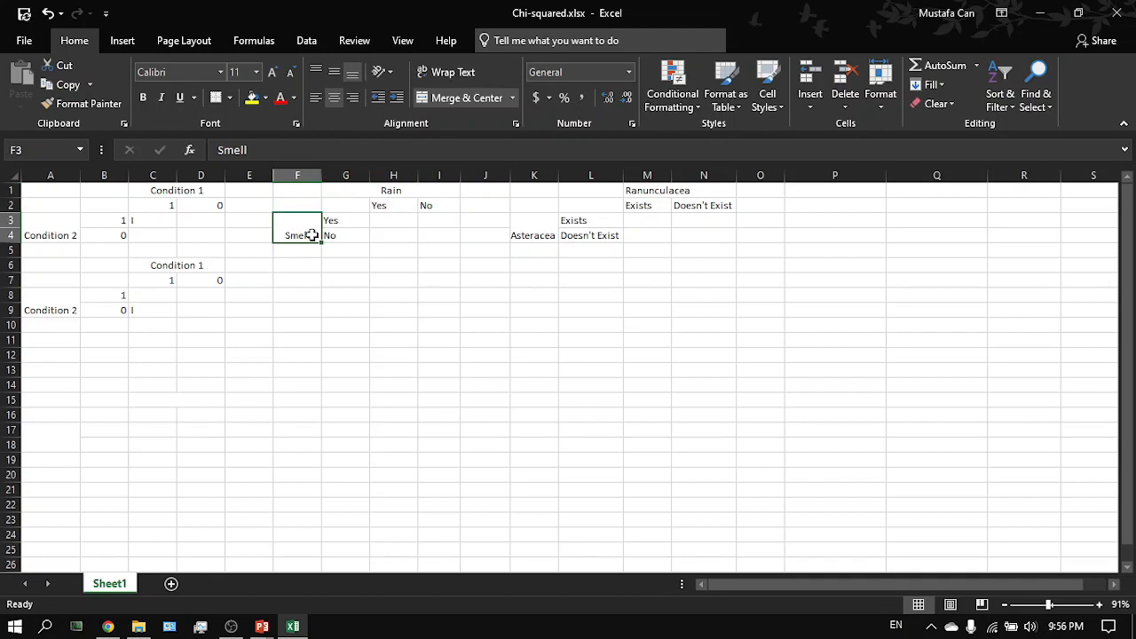
pyautogui.click(368, 198)
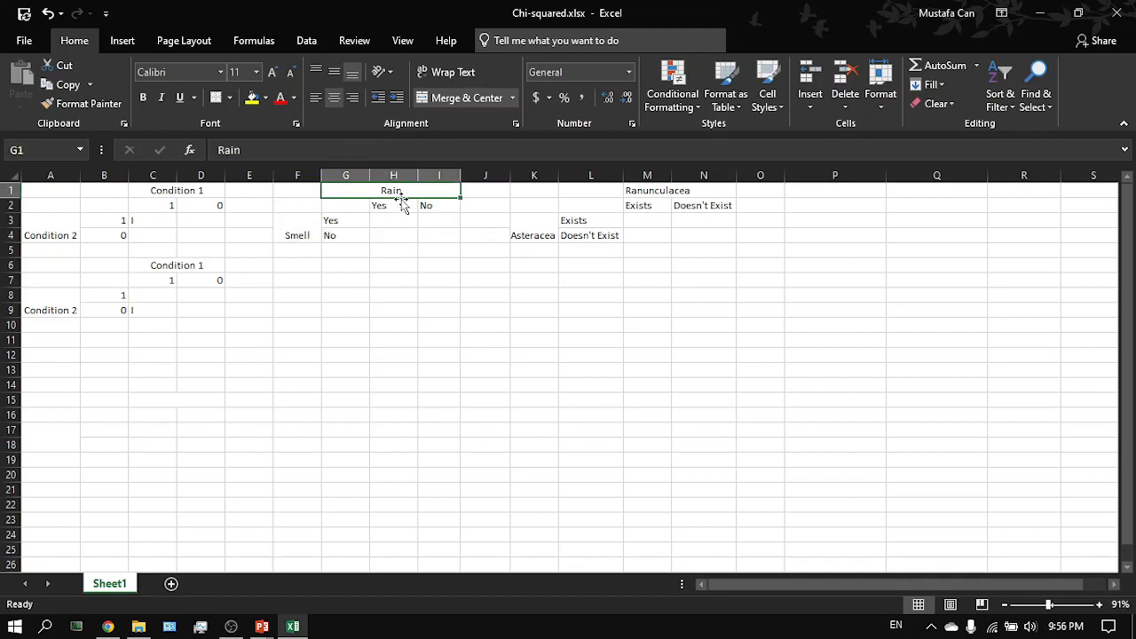
pyautogui.click(398, 221)
pyautogui.click(429, 205)
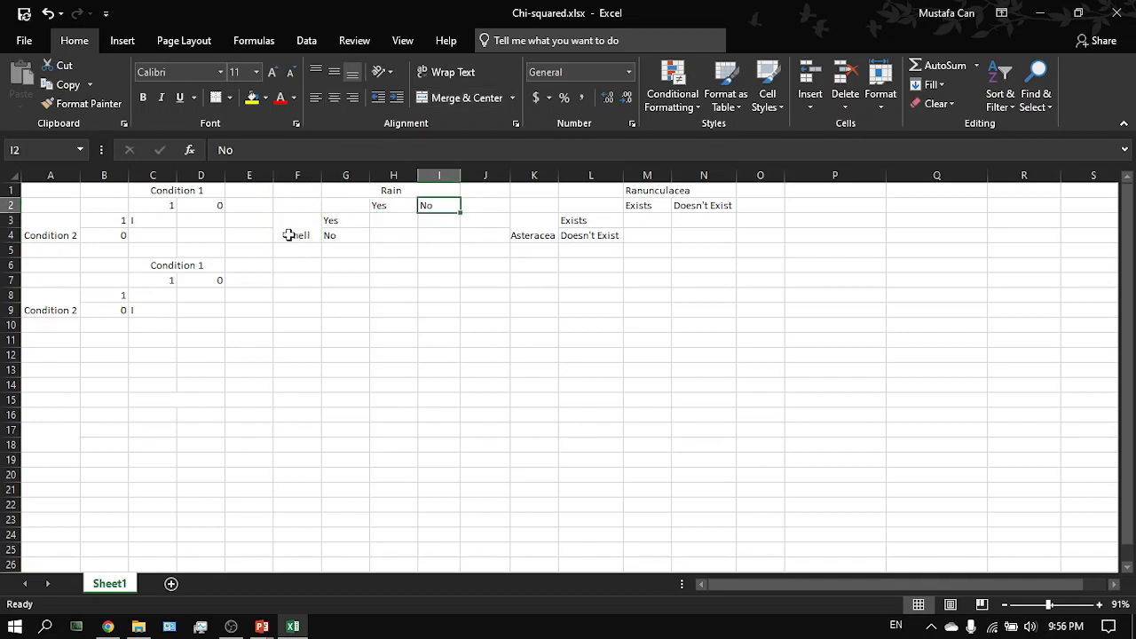
pyautogui.moveTo(288, 235); pyautogui.dragTo(325, 223)
pyautogui.click(327, 231)
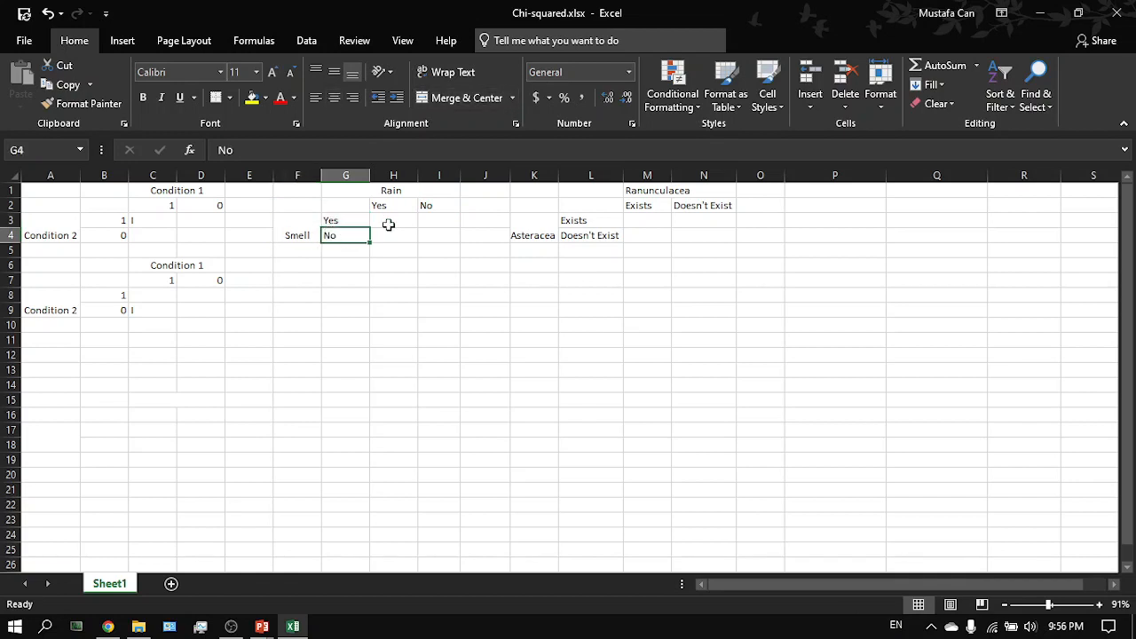
pyautogui.click(388, 225)
# Change the Smell label in F3 to "Smell Good" and widen column F to fit it
pyautogui.click(317, 224)
pyautogui.doubleClick(316, 229)
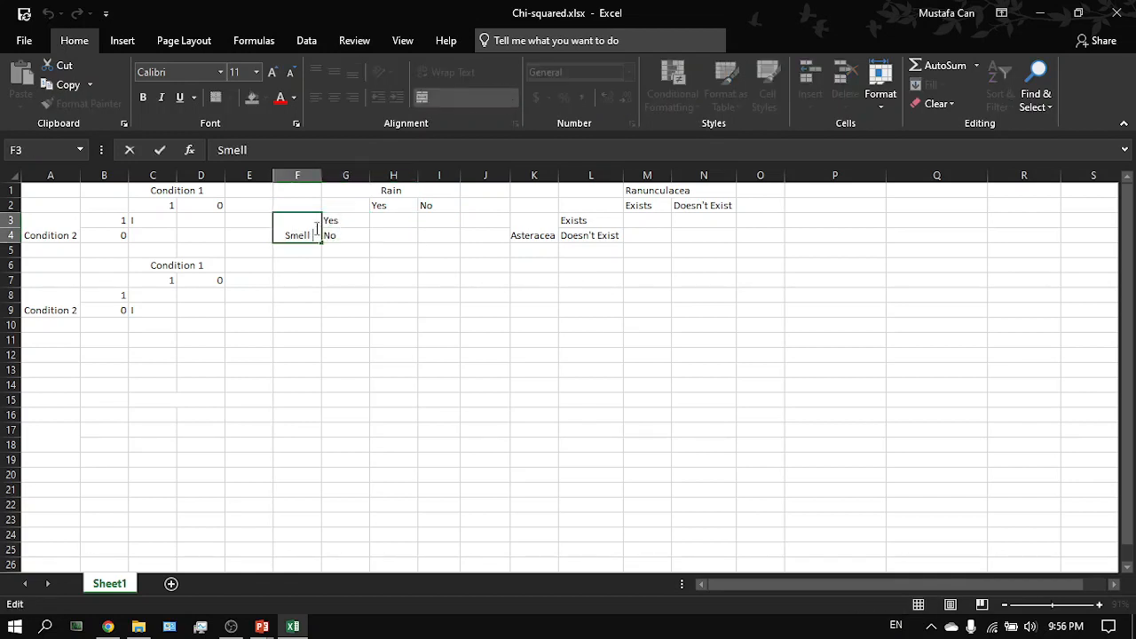
pyautogui.write('Good')
pyautogui.press('Return')
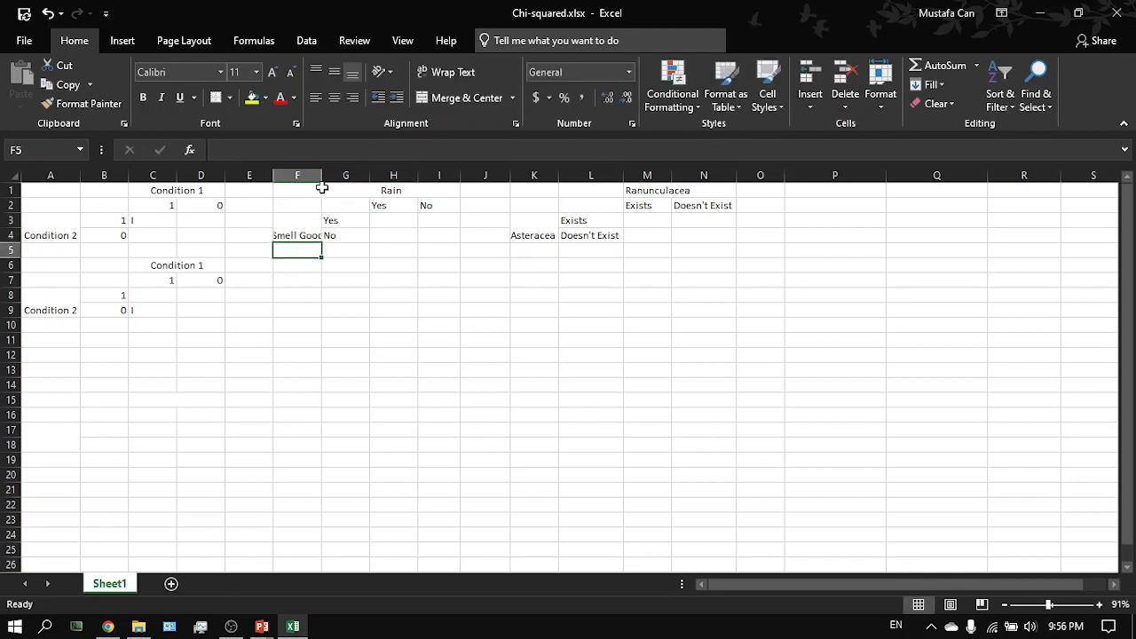
pyautogui.moveTo(321, 175); pyautogui.dragTo(332, 174)
pyautogui.click(376, 284)
pyautogui.click(389, 234)
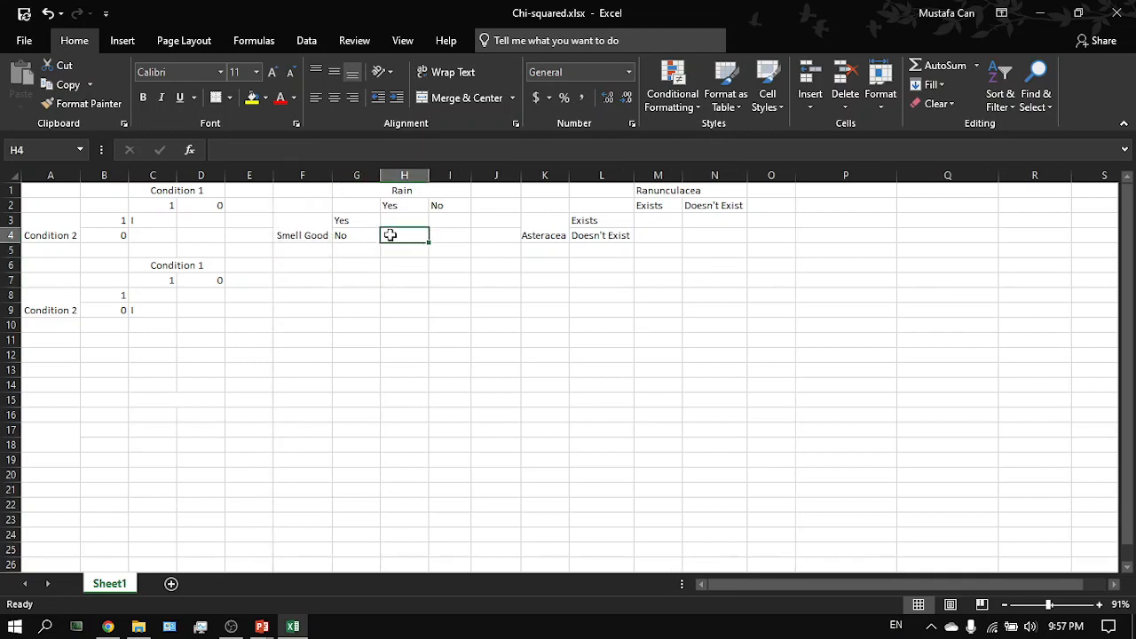
# Copy the Rain and Smell Good table in F1:I4 to F7
pyautogui.moveTo(443, 232)
pyautogui.mouseDown()
pyautogui.moveTo(320, 206)
pyautogui.moveTo(451, 234)
pyautogui.mouseUp()
pyautogui.click(317, 192)
pyautogui.hotkey('ctrl', 'c')
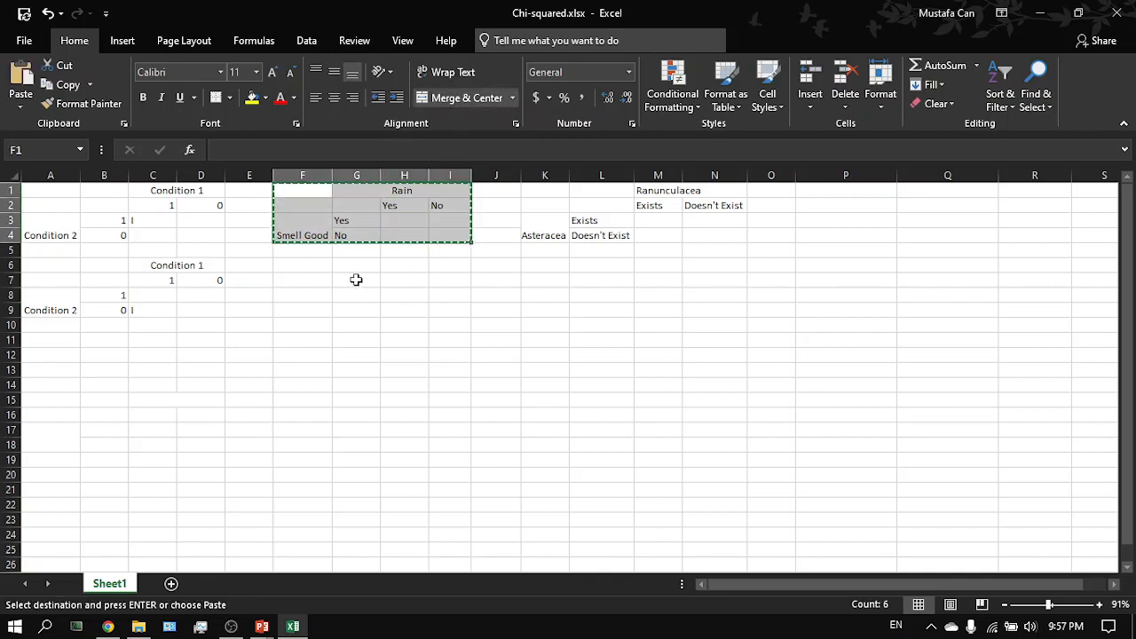
pyautogui.click(324, 278)
pyautogui.hotkey('ctrl', 'v')
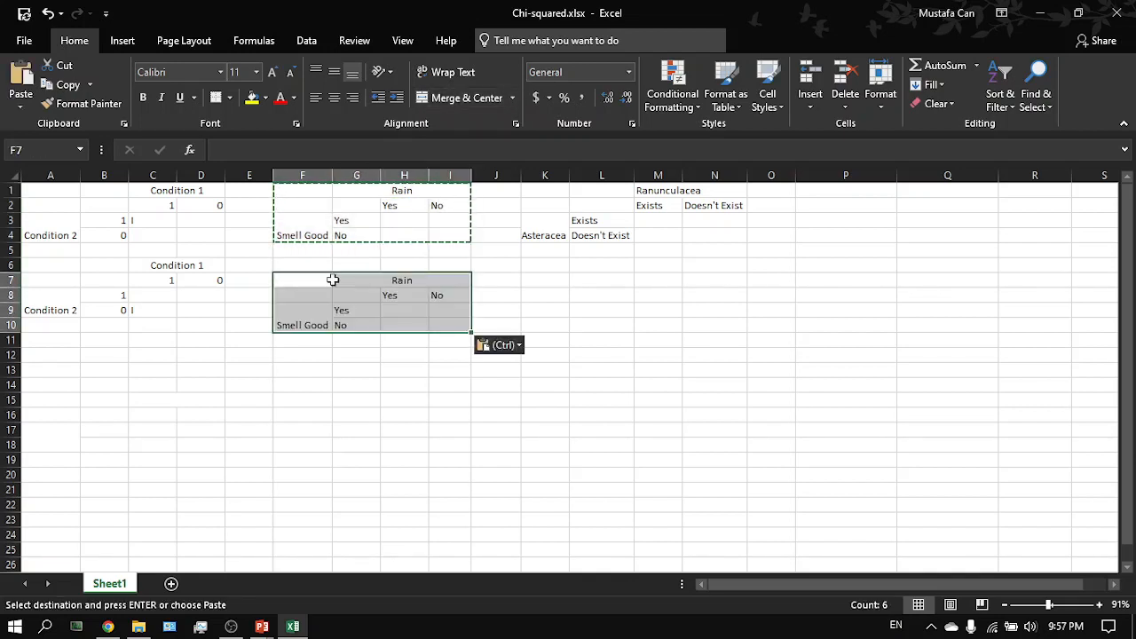
# Enter the tally mark "I" in H9 of the copied table, where Rain and Smell Good are both Yes
pyautogui.click(400, 308)
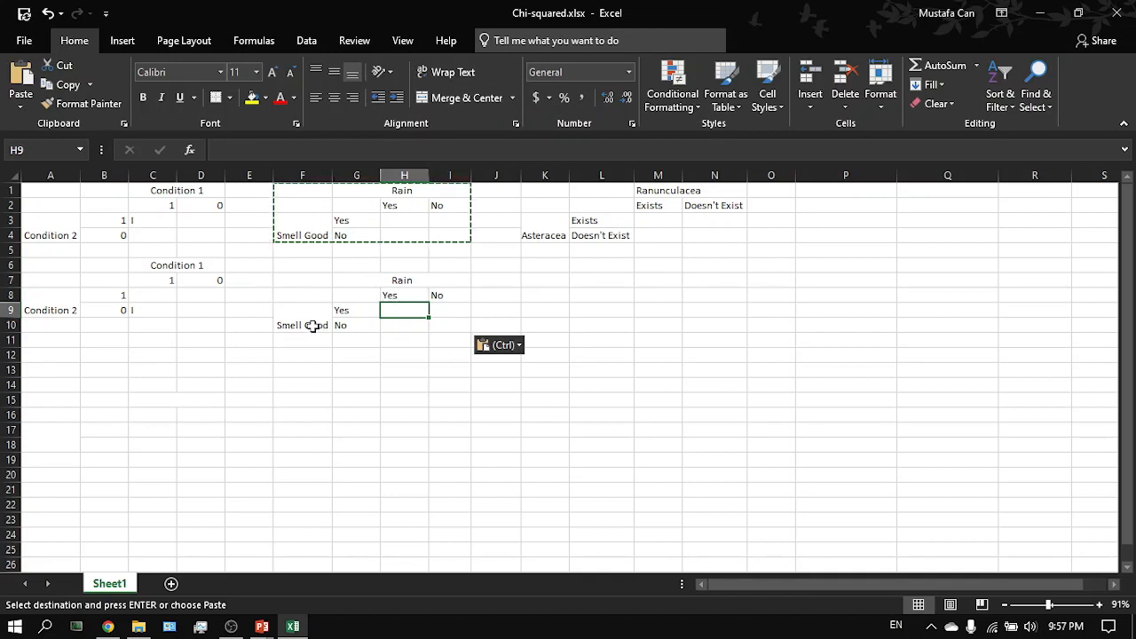
pyautogui.doubleClick(389, 310)
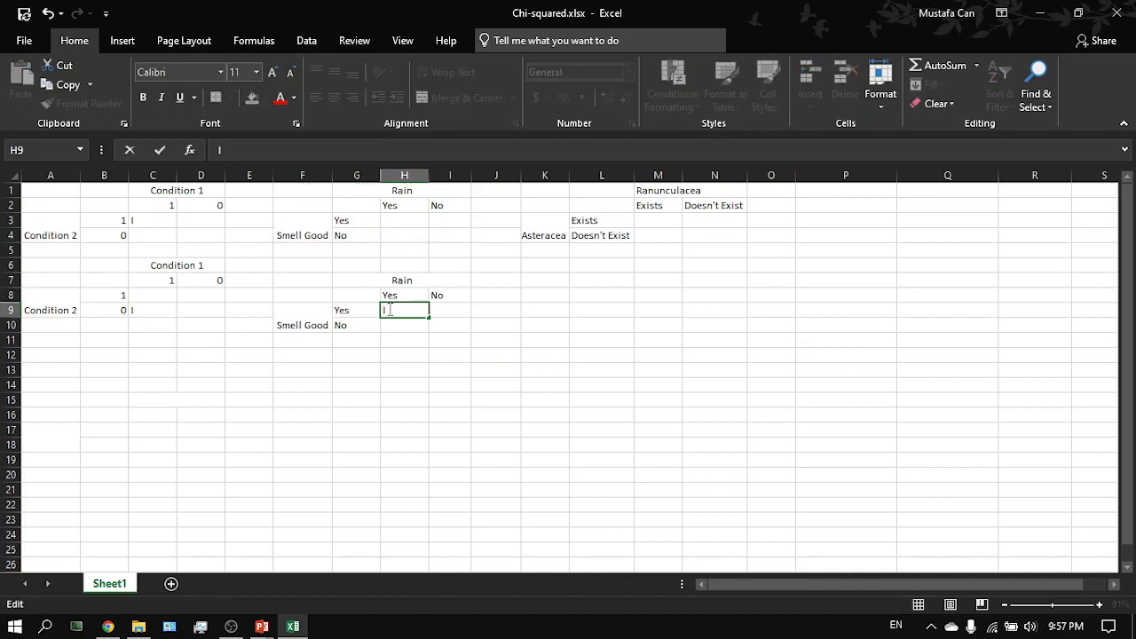
pyautogui.press('Return')
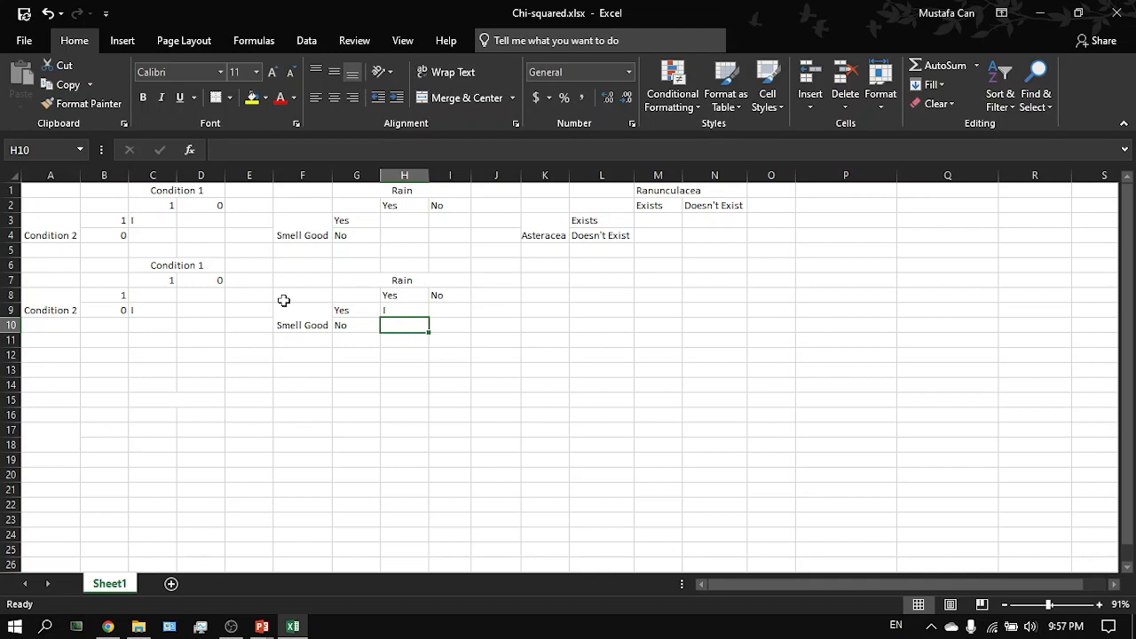
pyautogui.moveTo(300, 295); pyautogui.dragTo(477, 314)
pyautogui.click(443, 324)
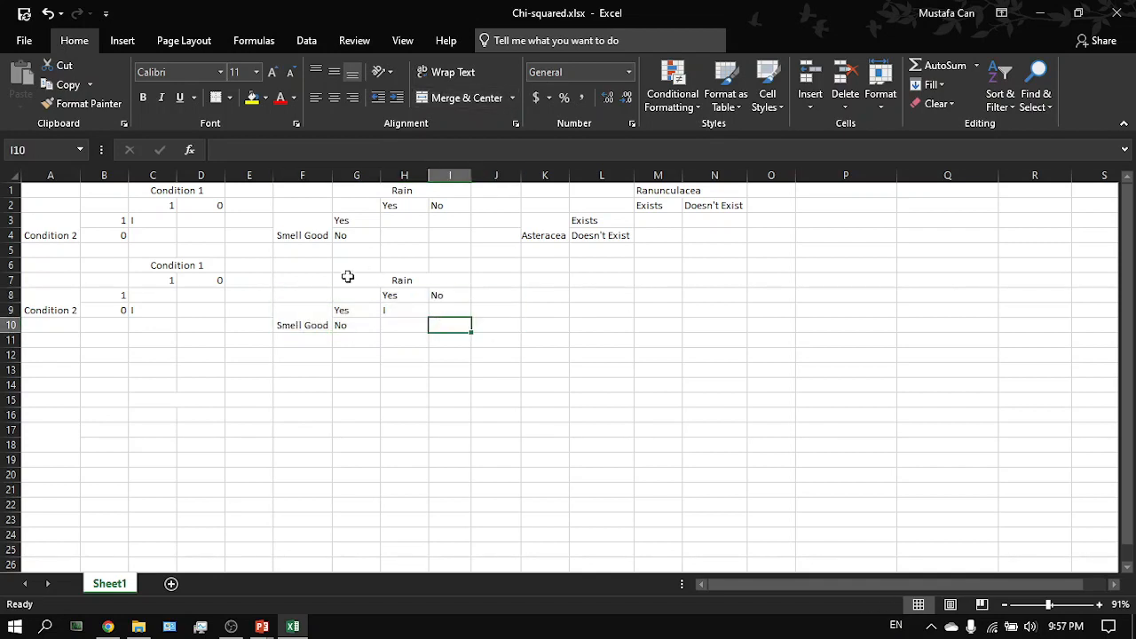
# Enter the counts 14 in H3 and 10 in I4 of the upper Rain and Smell Good table
pyautogui.click(385, 216)
pyautogui.write('14')
pyautogui.press('Return')
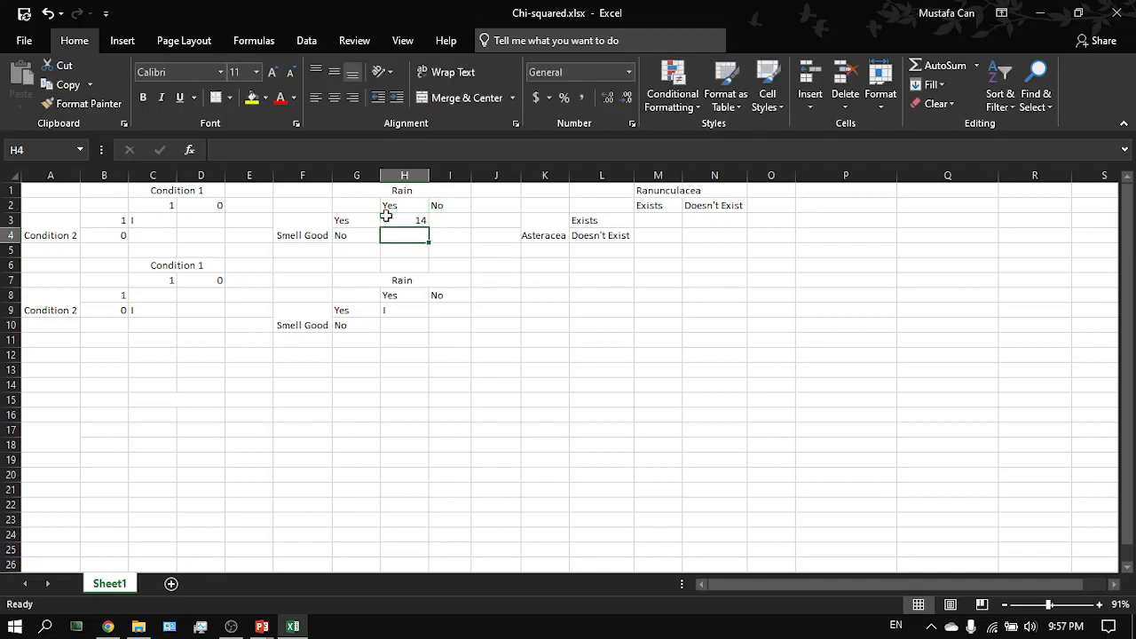
pyautogui.click(447, 230)
pyautogui.write('10')
pyautogui.press('Return')
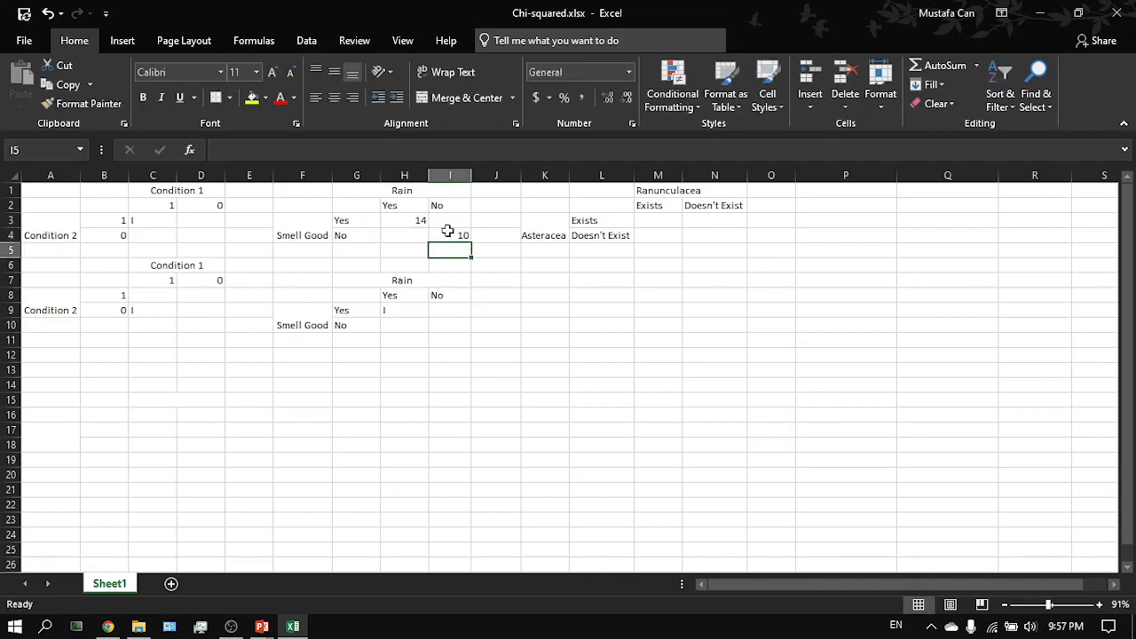
# Enter the counts 5 in H4 and 1 in I3 of the upper Rain table
pyautogui.click(417, 235)
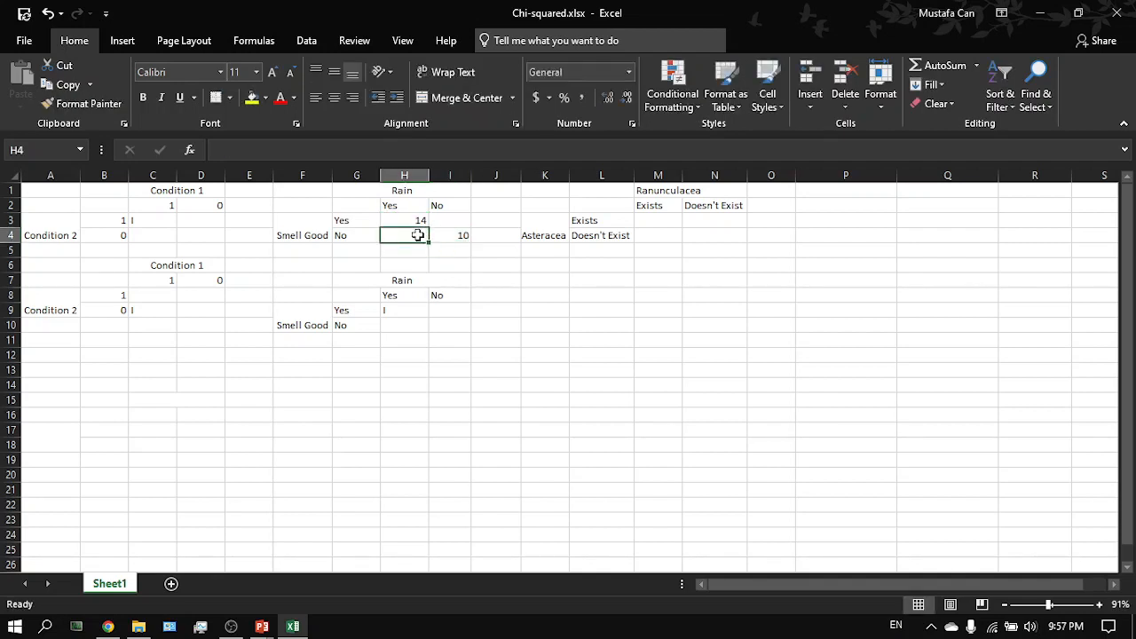
pyautogui.press('Return')
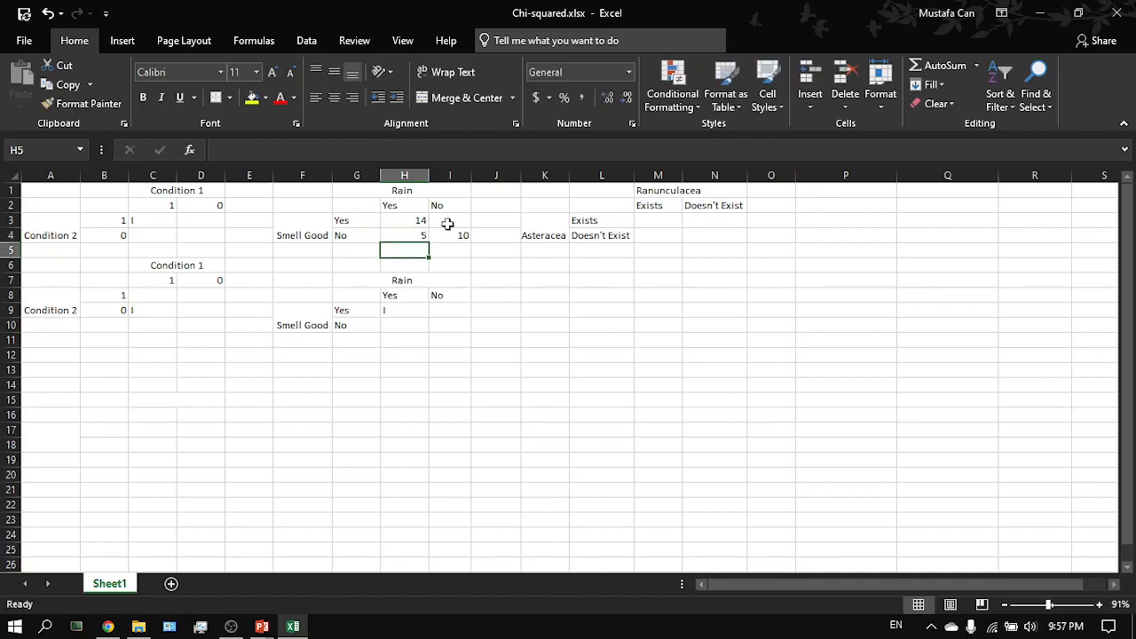
pyautogui.click(447, 224)
pyautogui.write('1')
pyautogui.press('Return')
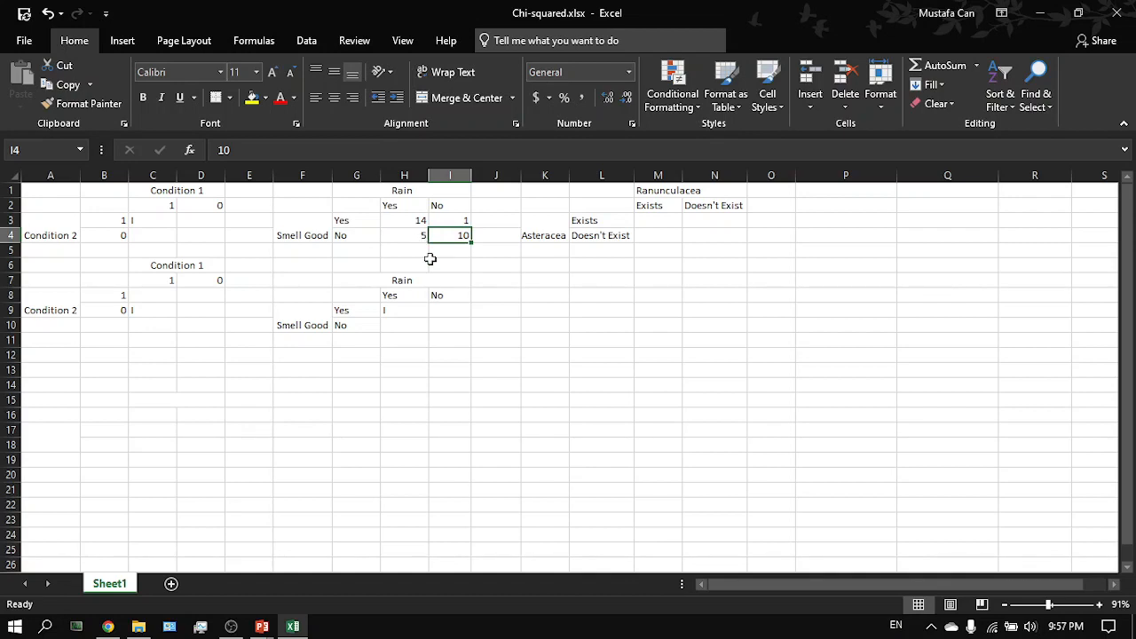
# Review the completed counts in H3:I4 against the Rain and Smell Good headings
pyautogui.click(455, 249)
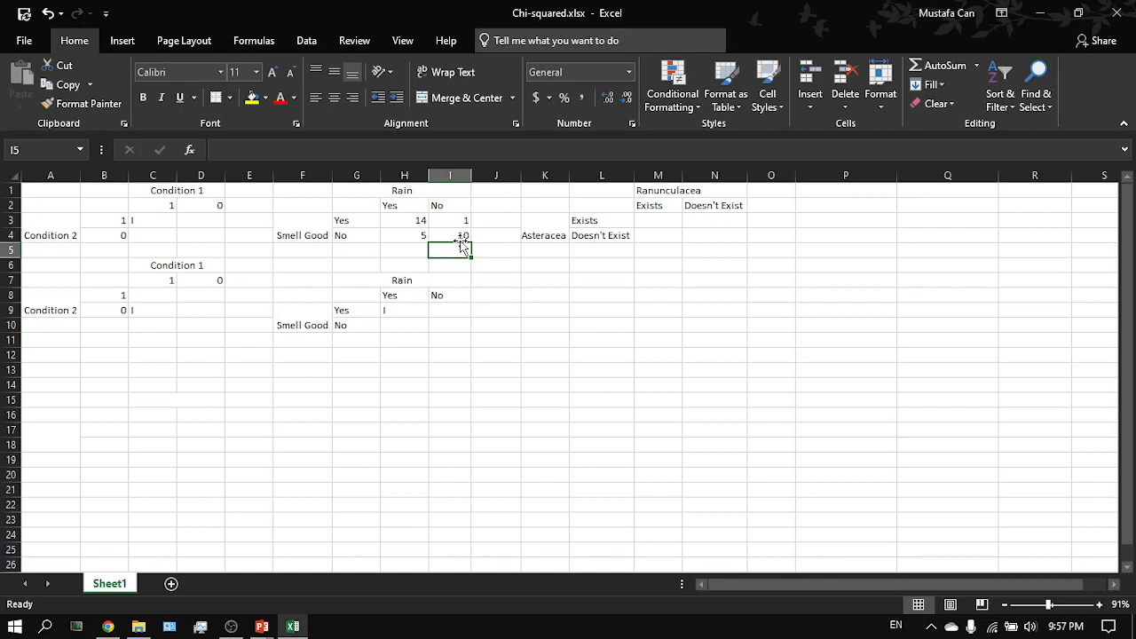
pyautogui.doubleClick(465, 238)
pyautogui.click(388, 225)
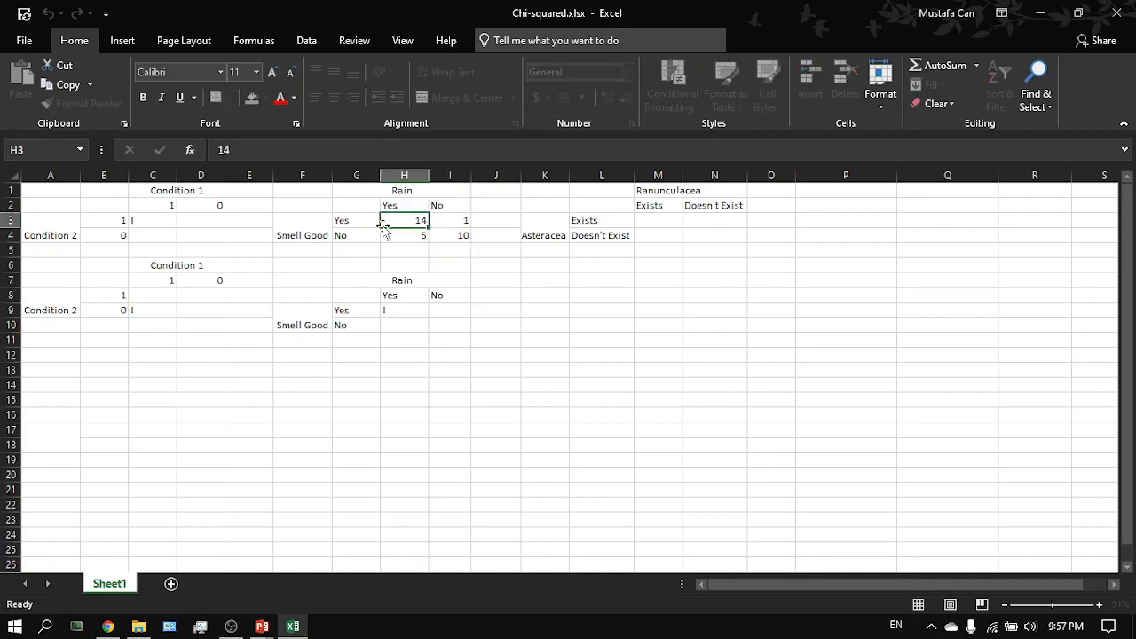
pyautogui.click(340, 201)
pyautogui.moveTo(383, 201); pyautogui.dragTo(440, 210)
pyautogui.click(441, 209)
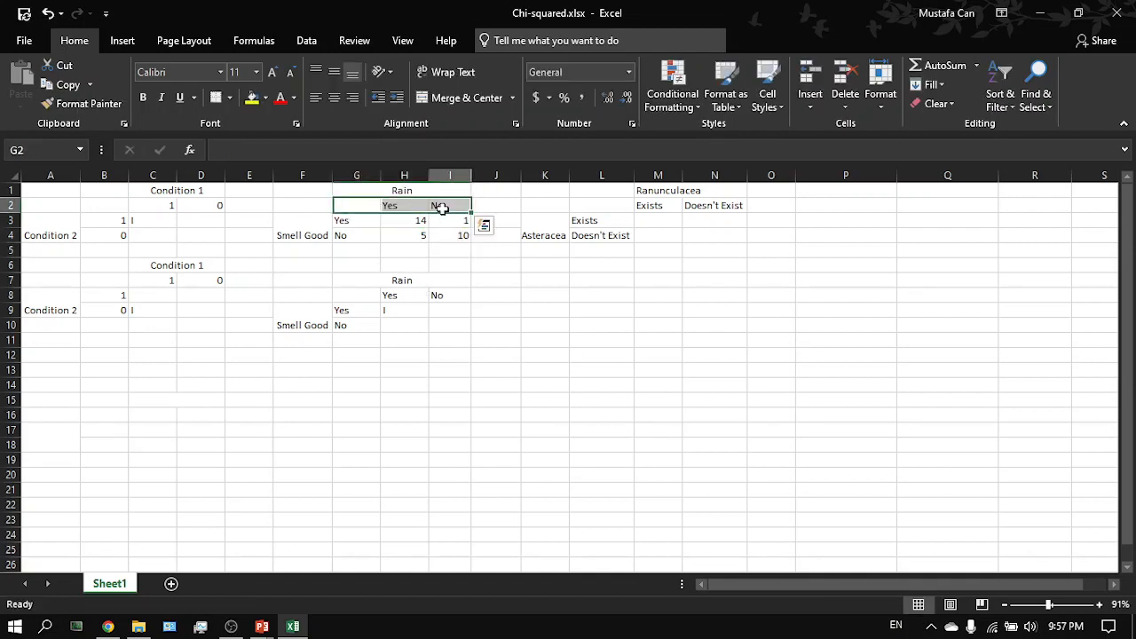
pyautogui.click(448, 233)
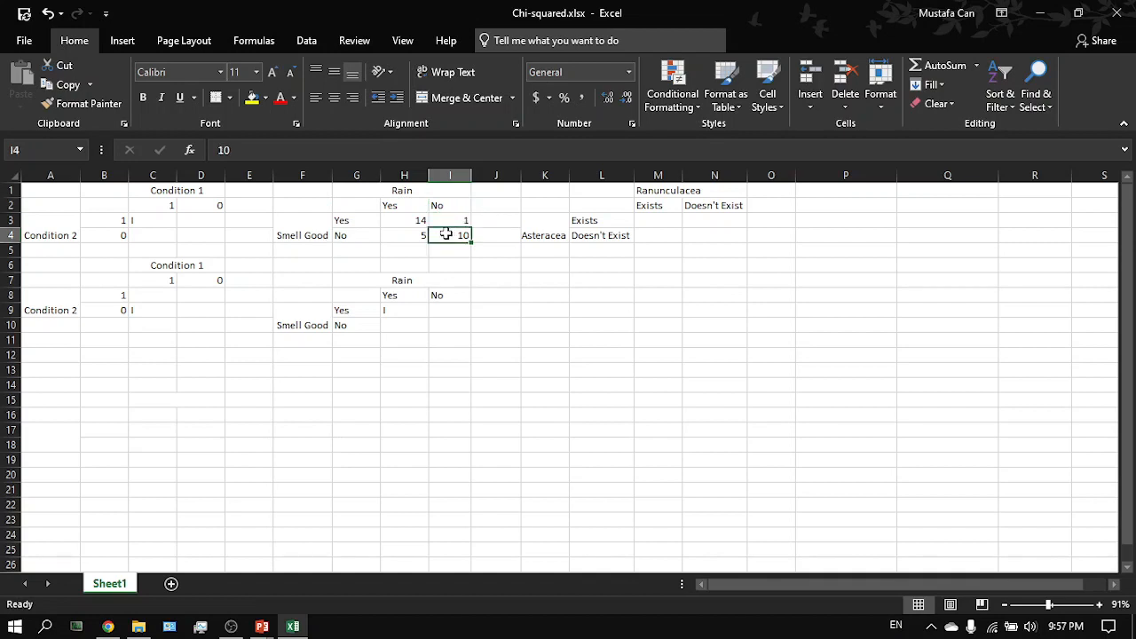
pyautogui.moveTo(451, 235); pyautogui.dragTo(321, 192)
pyautogui.click(321, 192)
pyautogui.click(450, 234)
# Switch to Chrome and open the Chi-Square Calculator for 2 x 2 Contingency Table from the significance tests list
pyautogui.hotkey('alt', 'Tab')
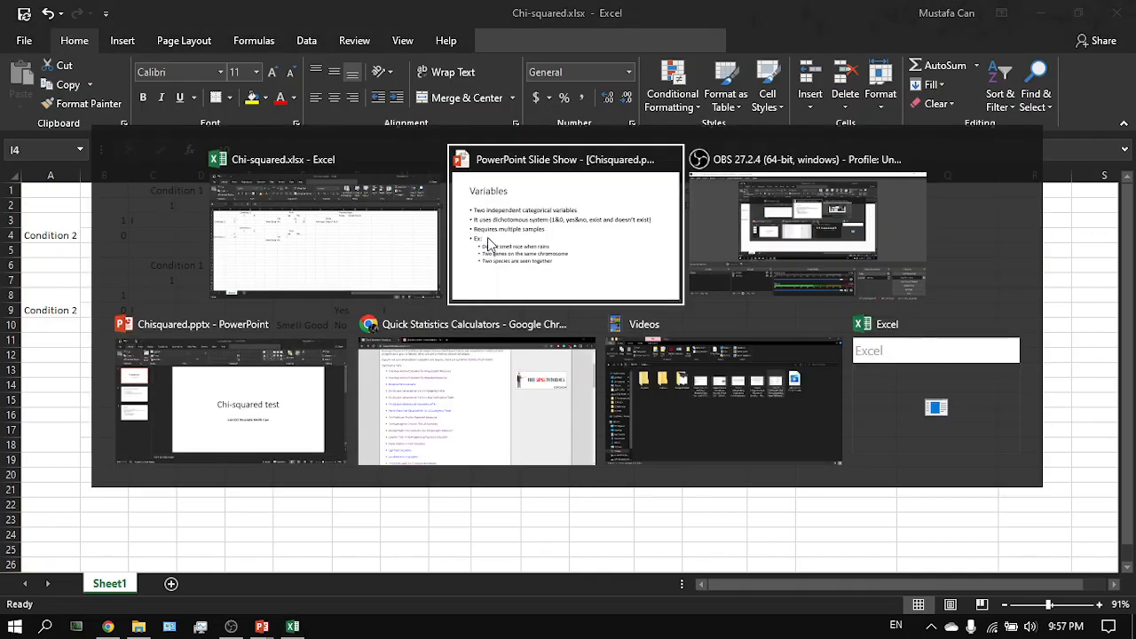
pyautogui.press('Tab')
pyautogui.press('Tab')
pyautogui.press('Tab')
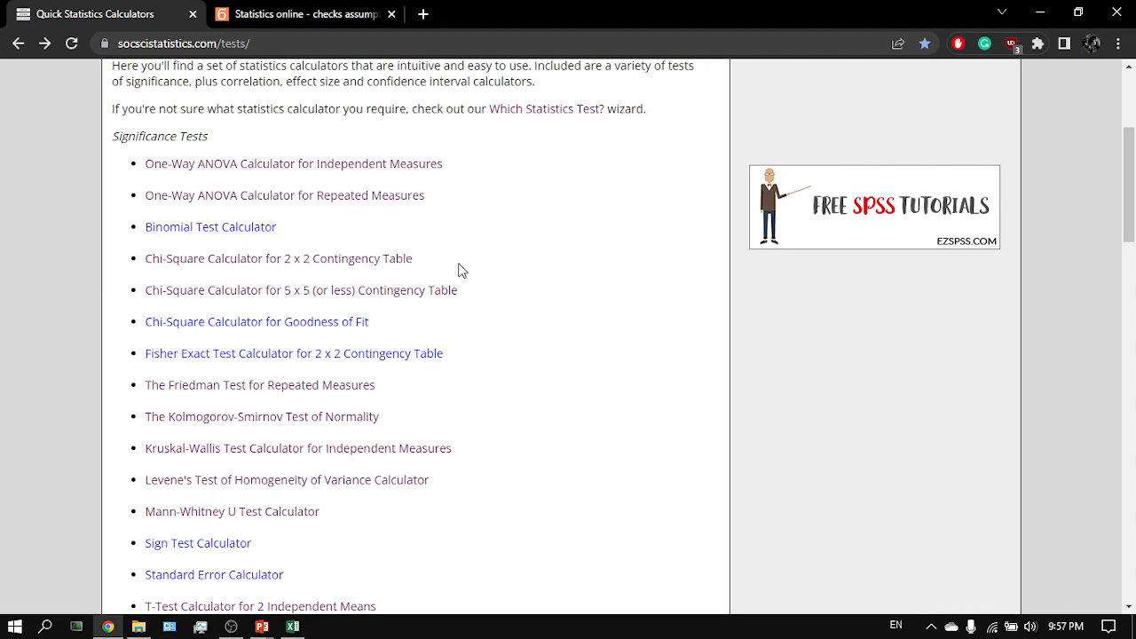
pyautogui.scroll(-1, 460, 270)
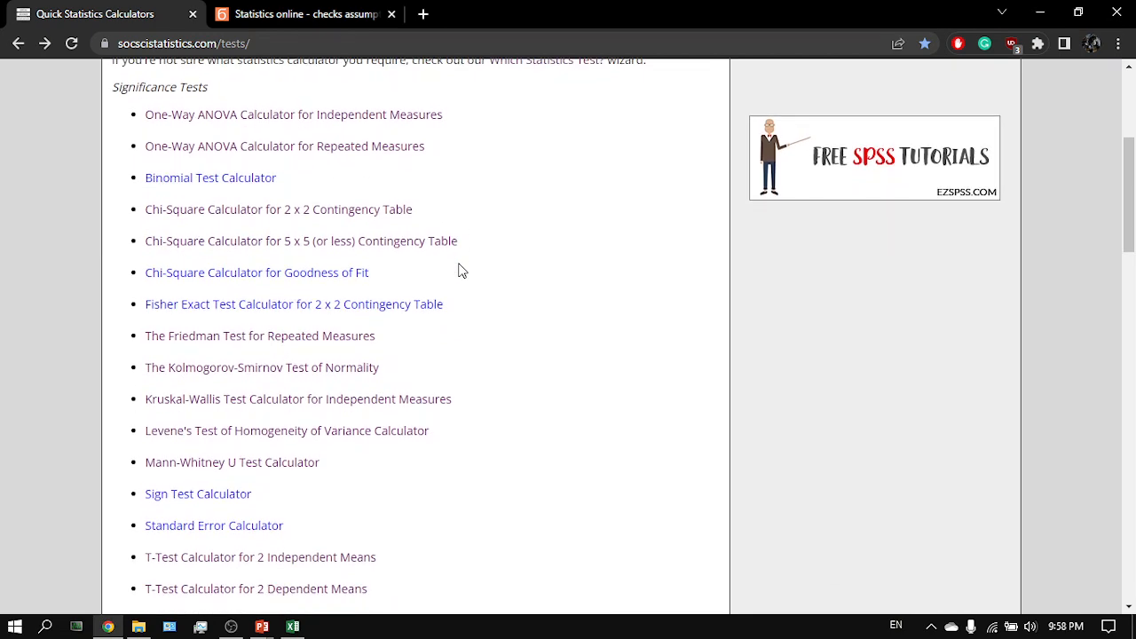
pyautogui.scroll(2, 459, 270)
pyautogui.scroll(-3, 459, 270)
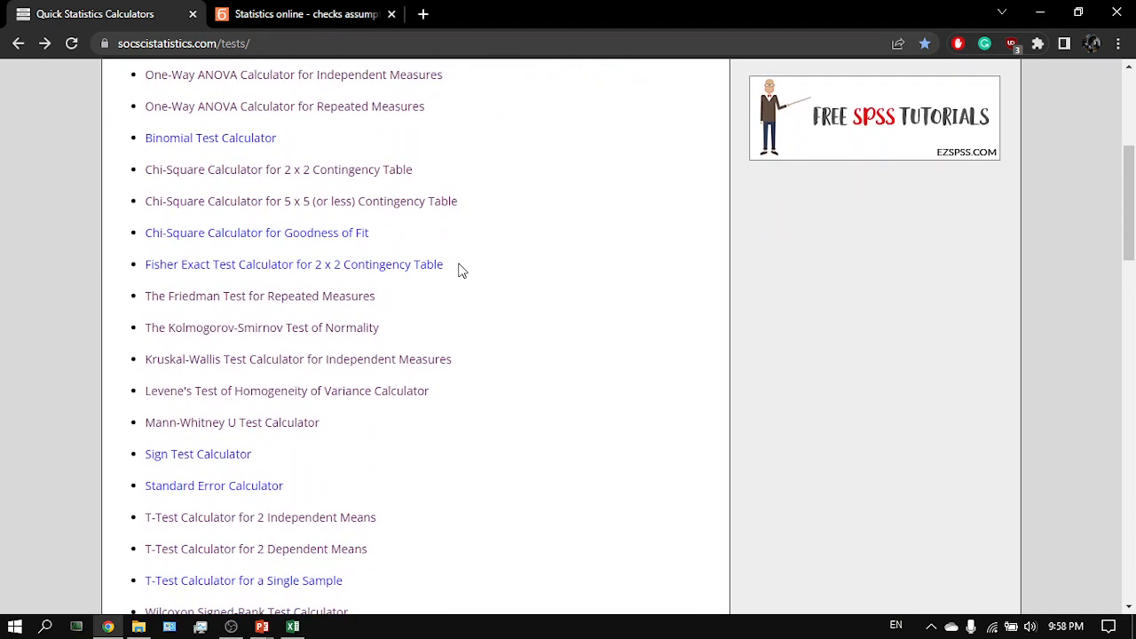
pyautogui.click(355, 175)
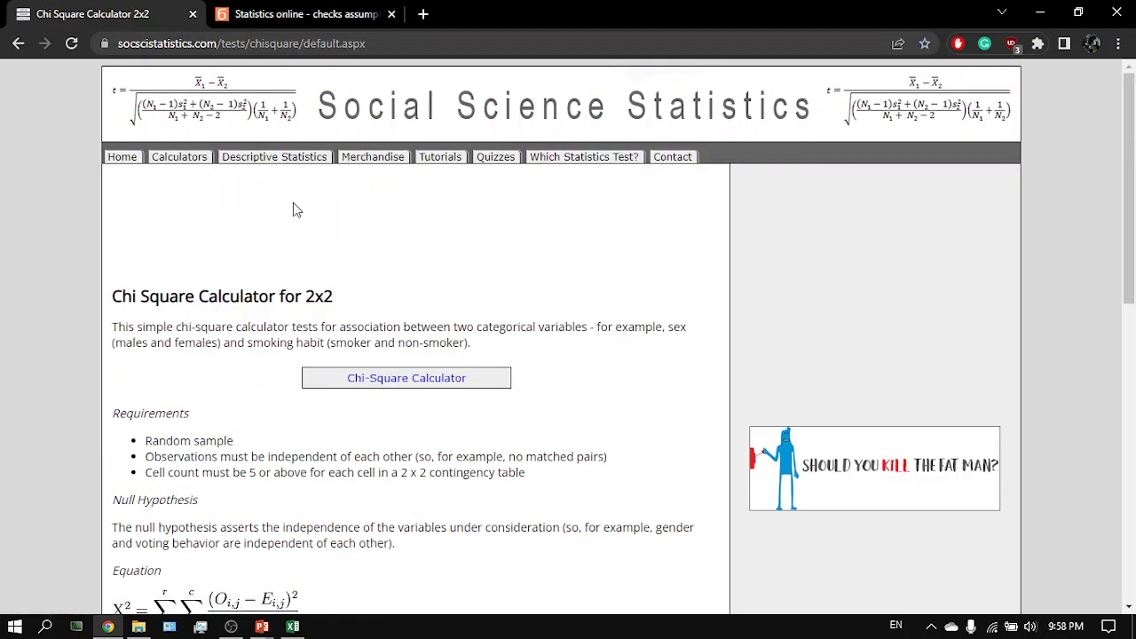
# Proceed from the 2x2 test's description page to the calculator's group and category form
pyautogui.scroll(-10, 391, 295)
pyautogui.scroll(5, 270, 380)
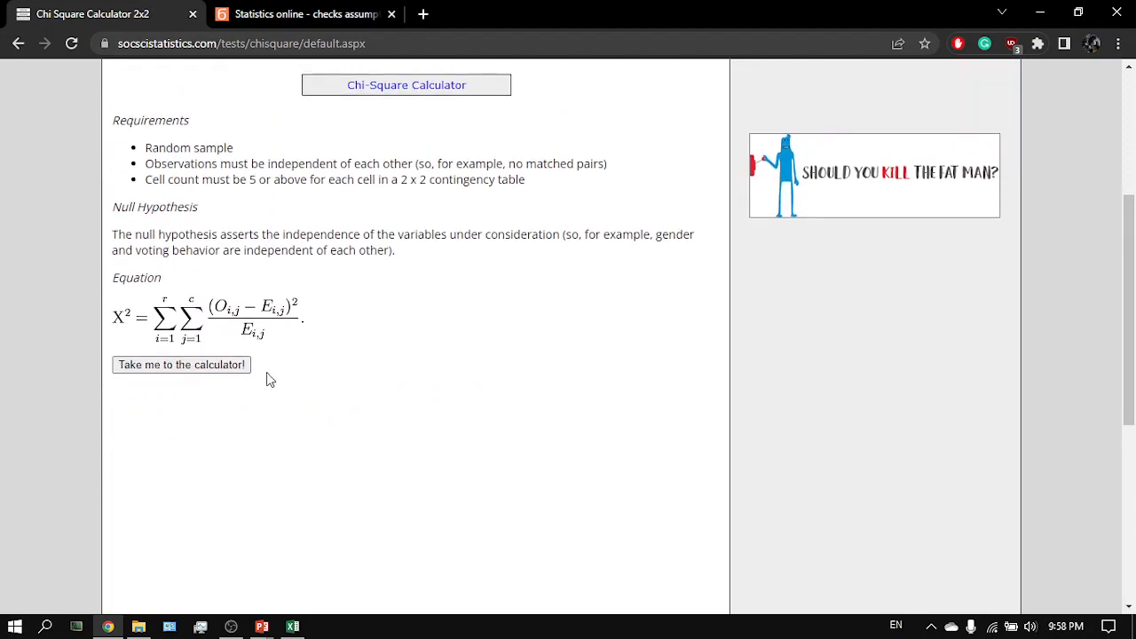
pyautogui.click(235, 366)
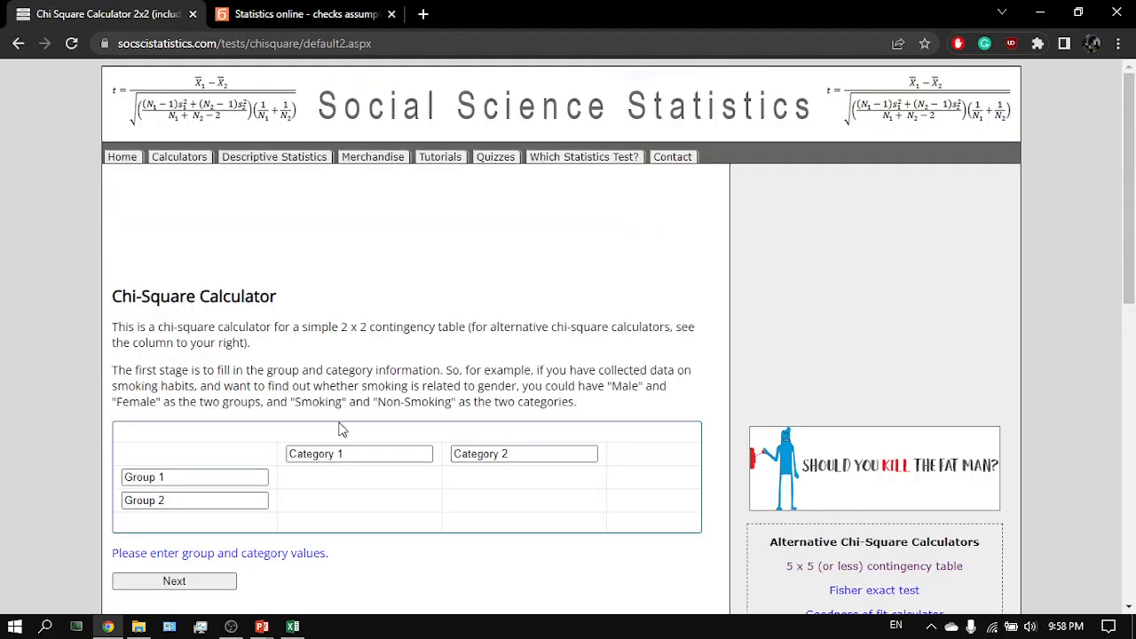
# Rename Category 1 as "Rained" and return to the group and category form
pyautogui.scroll(-1, 342, 417)
pyautogui.moveTo(360, 351); pyautogui.dragTo(286, 357)
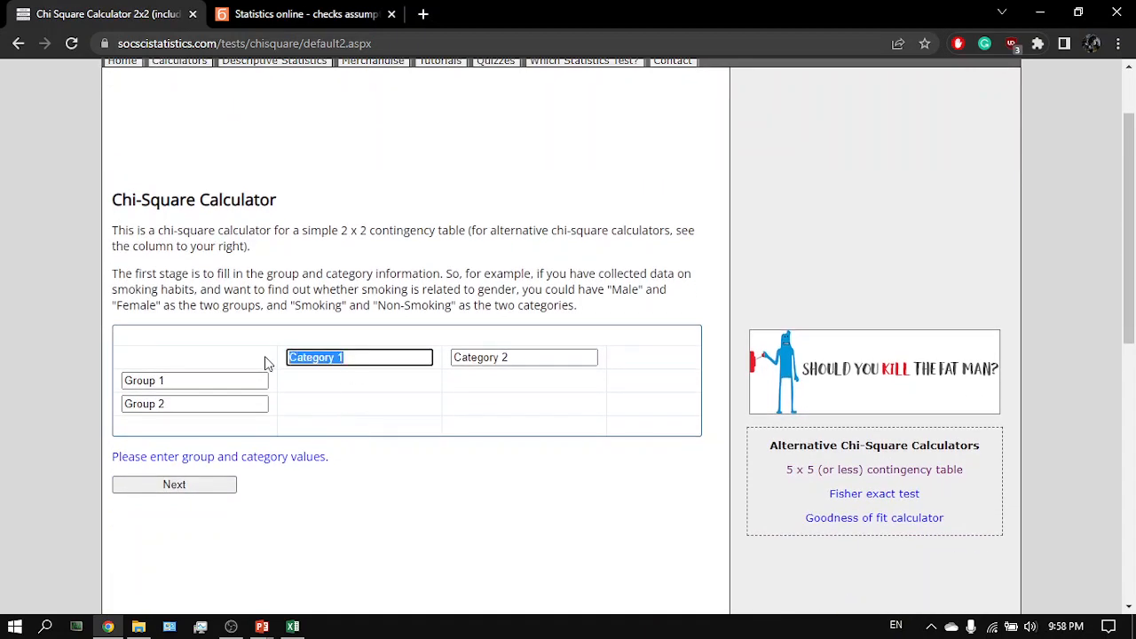
pyautogui.hotkey('alt', 'Tab')
pyautogui.hotkey('alt', 'Tab')
pyautogui.write('Ra')
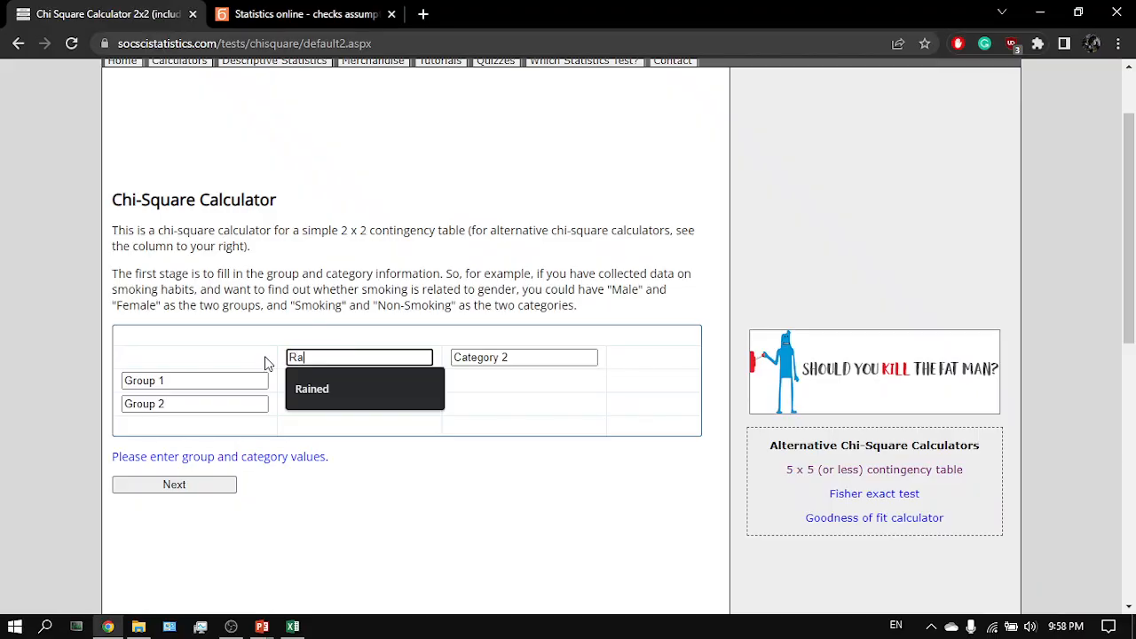
pyautogui.write('ined')
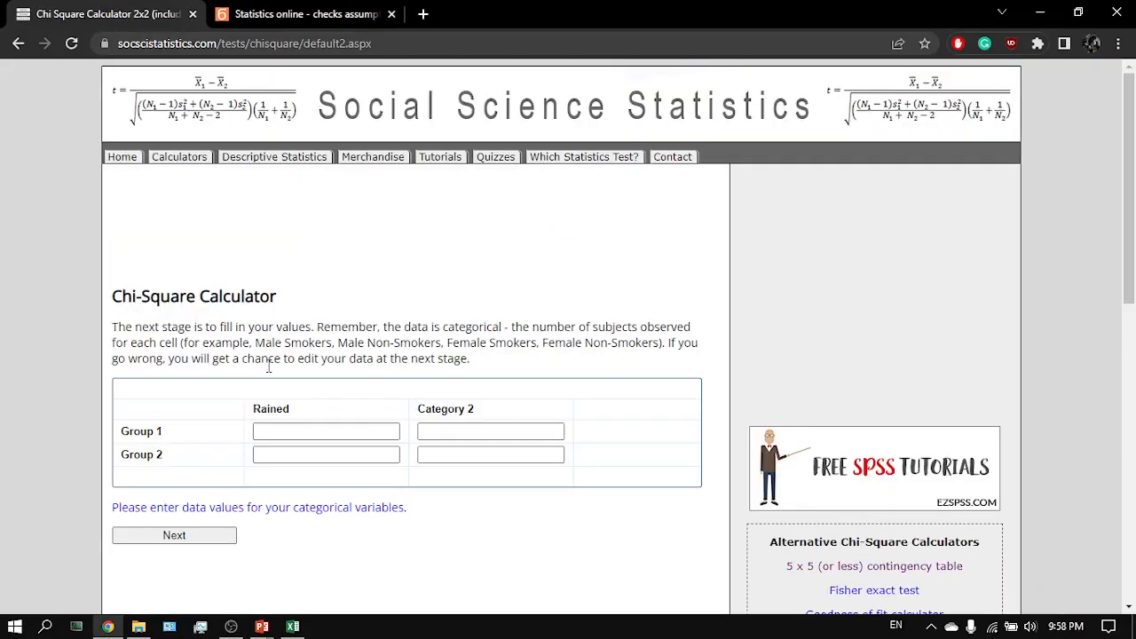
pyautogui.hotkey('alt', 'Left')
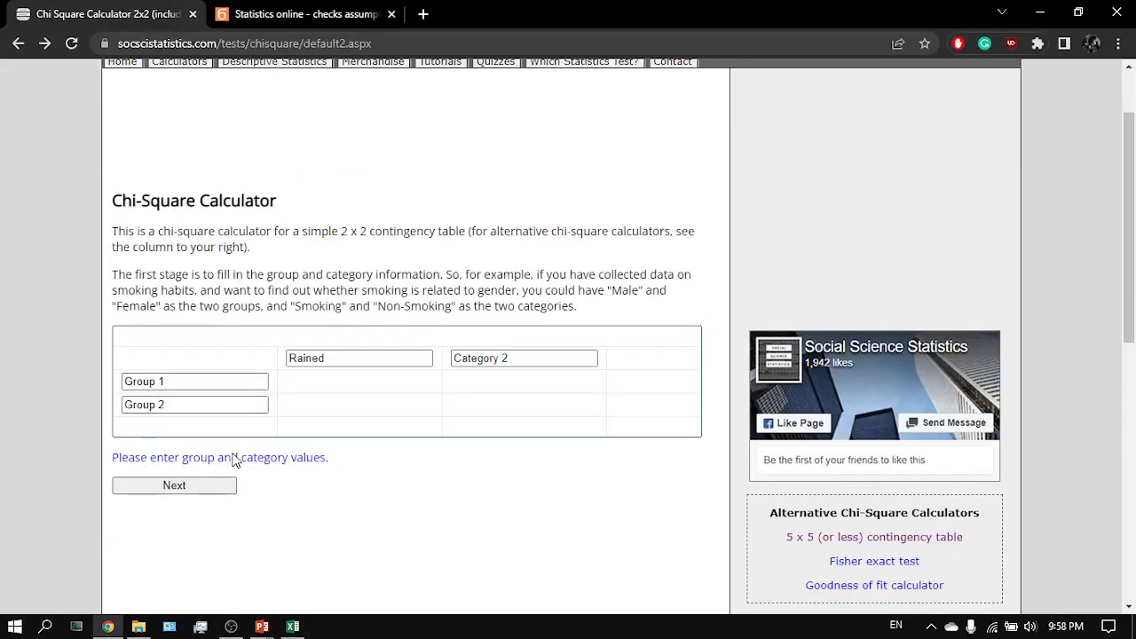
# Rename Category 2 as "Didn't Rain" in the chi-square calculator's form
pyautogui.click(515, 351)
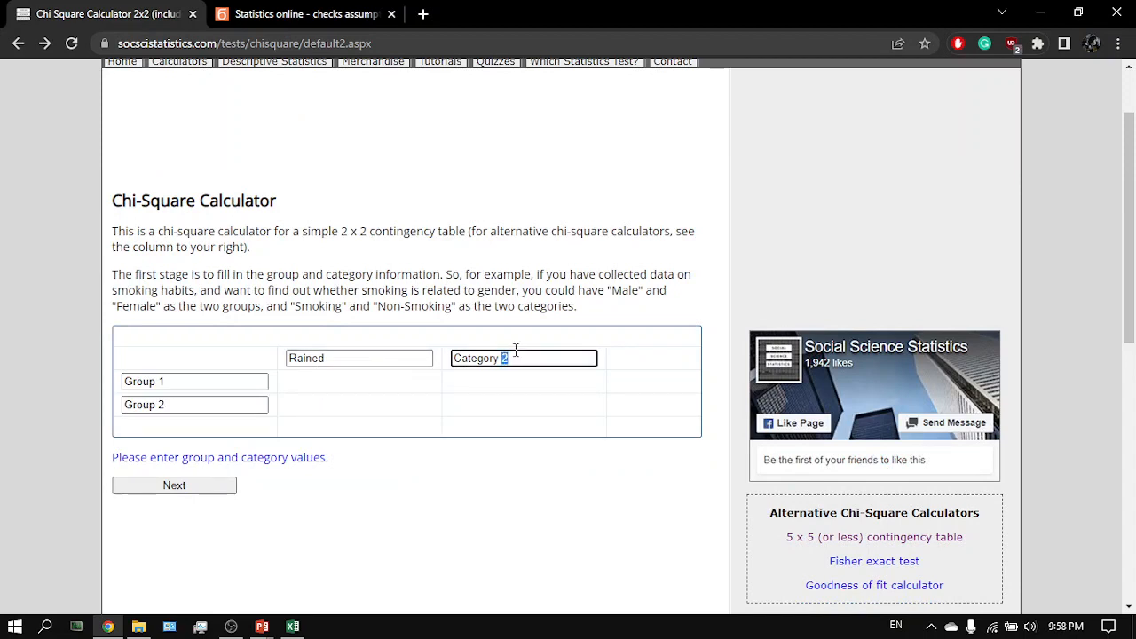
pyautogui.moveTo(515, 351); pyautogui.dragTo(436, 359)
pyautogui.write("Didn't R")
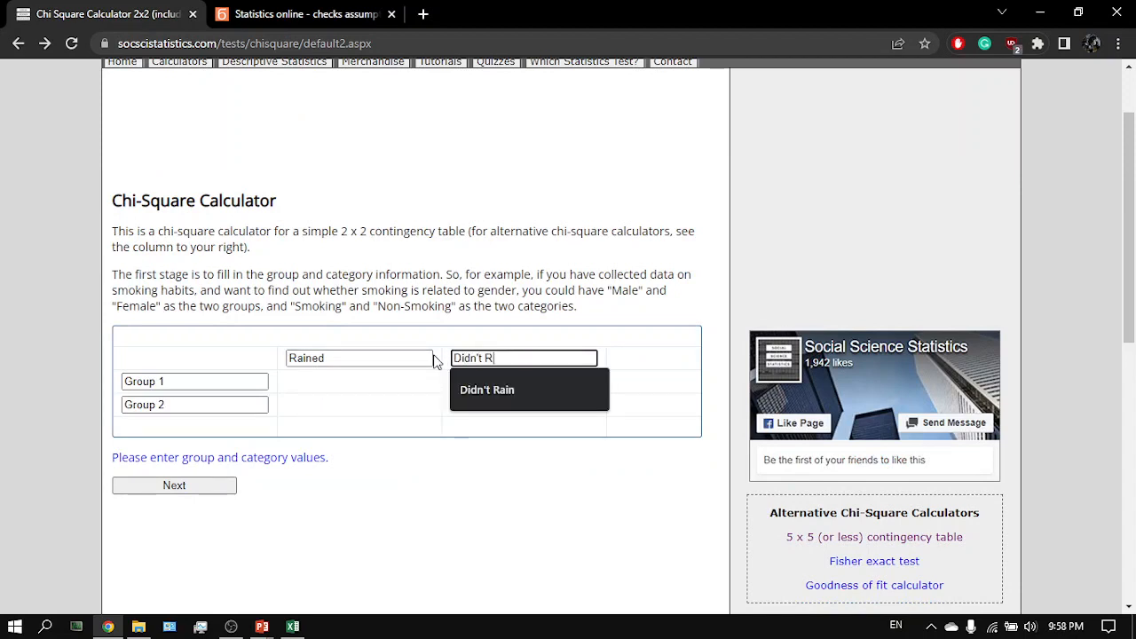
pyautogui.write('ain')
# Check the row headings in the Excel table and rename Group 1 as "Smelled Good" in the calculator
pyautogui.click(186, 381)
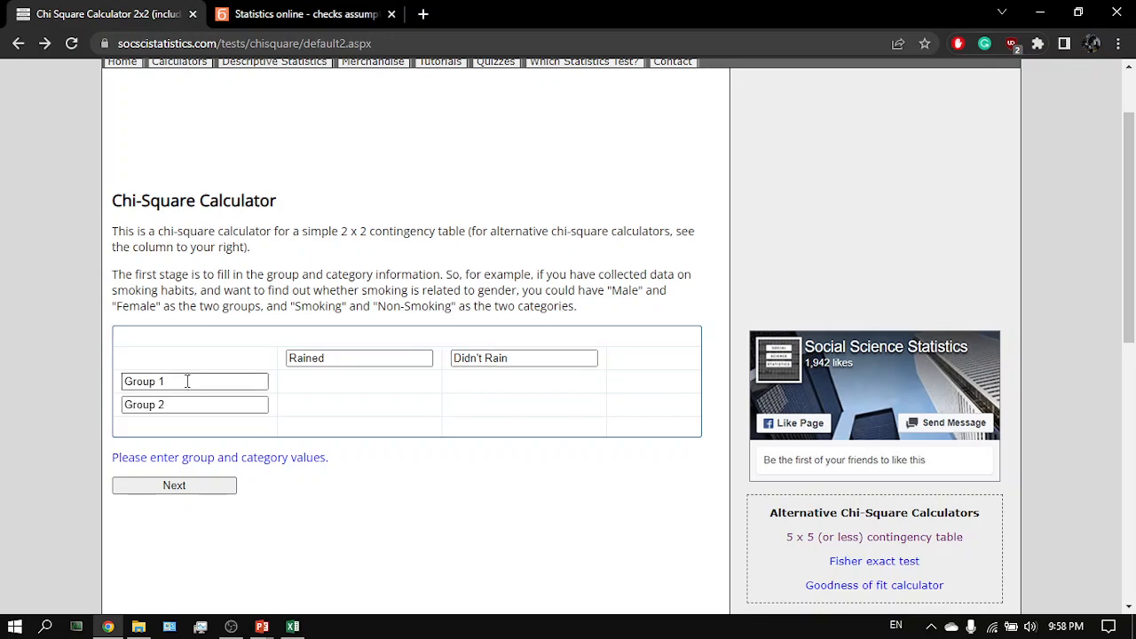
pyautogui.hotkey('alt', 'Tab')
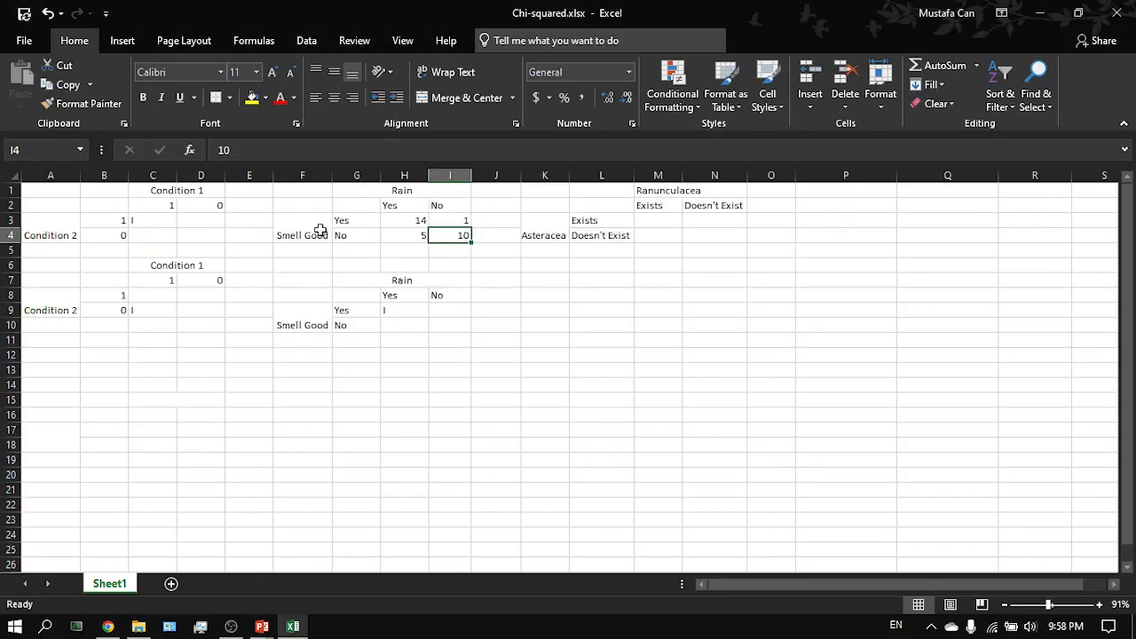
pyautogui.hotkey('alt', 'Tab')
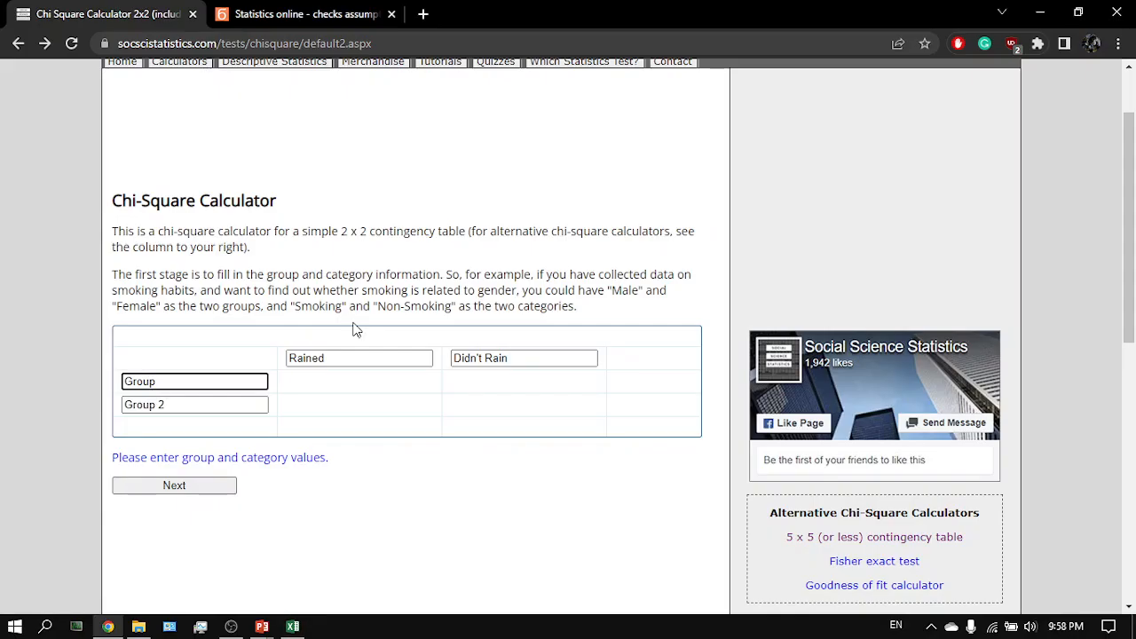
pyautogui.write('G')
pyautogui.press('BackSpace')
pyautogui.write('SMelled')
pyautogui.press('BackSpace')
pyautogui.press('BackSpace')
pyautogui.press('BackSpace')
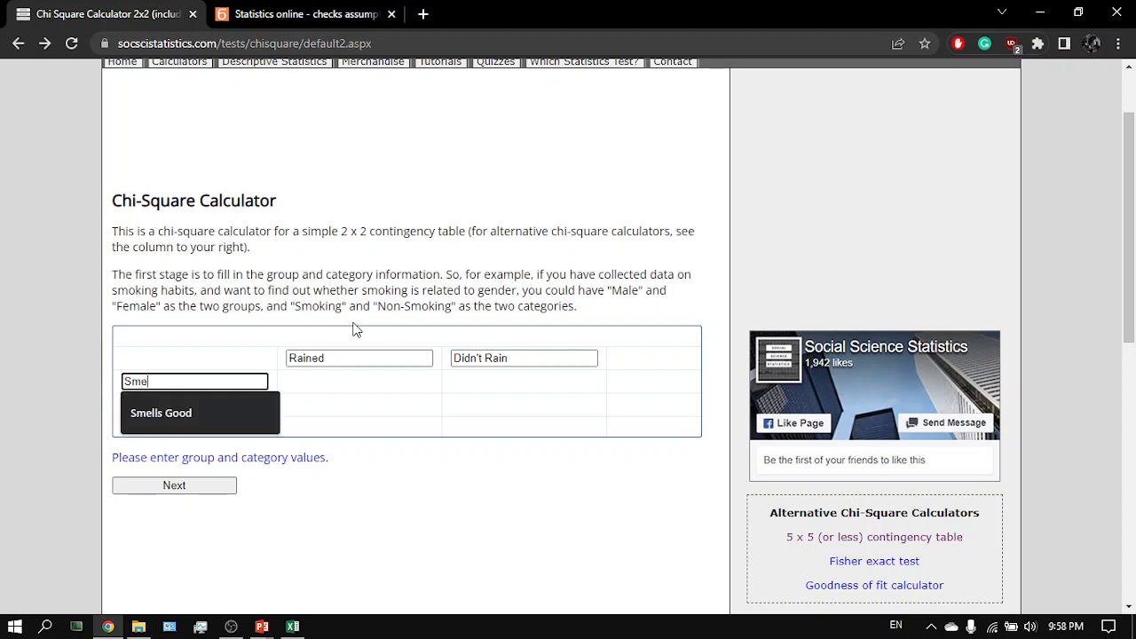
pyautogui.write('lled Good')
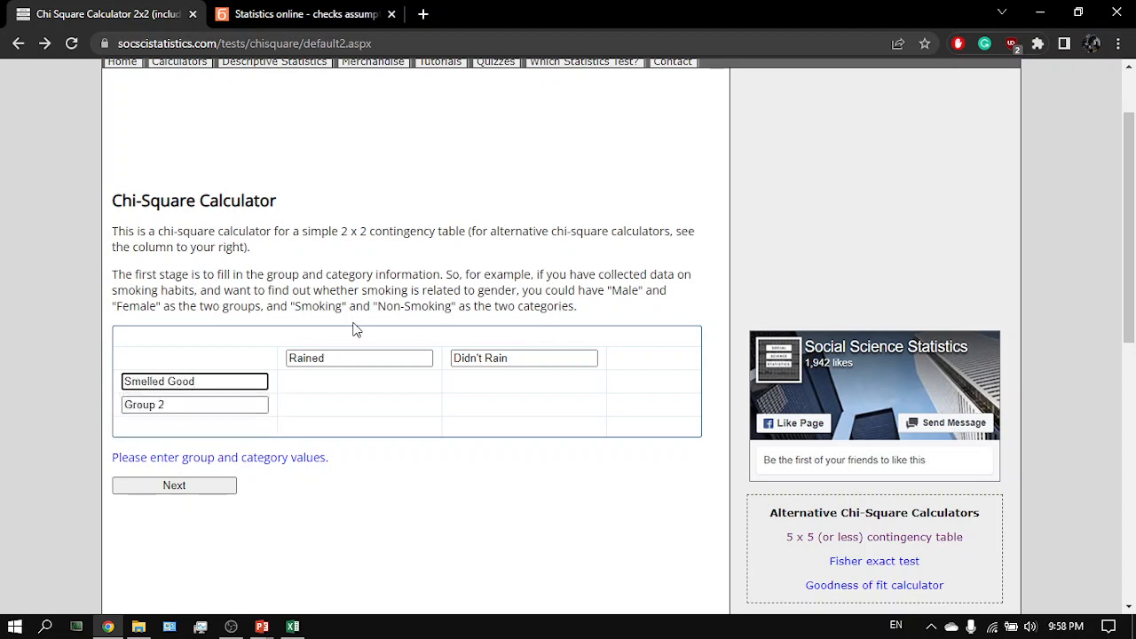
# Rename Group 2 as "Smelled Bad" and proceed to the data values form
pyautogui.click(183, 409)
pyautogui.write('Small')
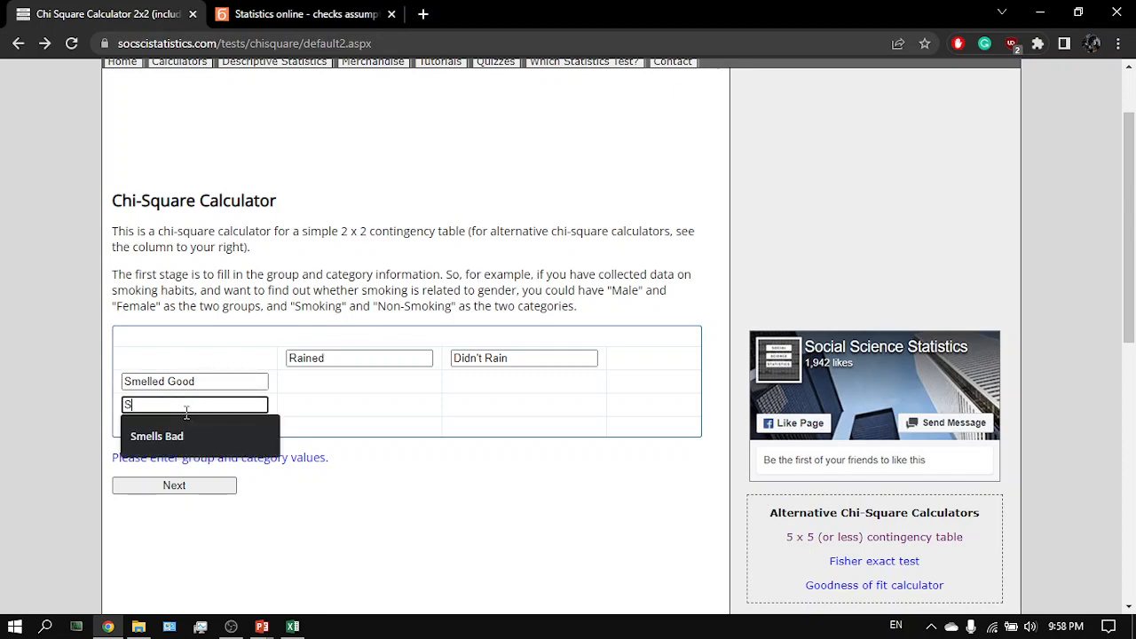
pyautogui.press('BackSpace')
pyautogui.press('BackSpace')
pyautogui.press('BackSpace')
pyautogui.write('elled Bad')
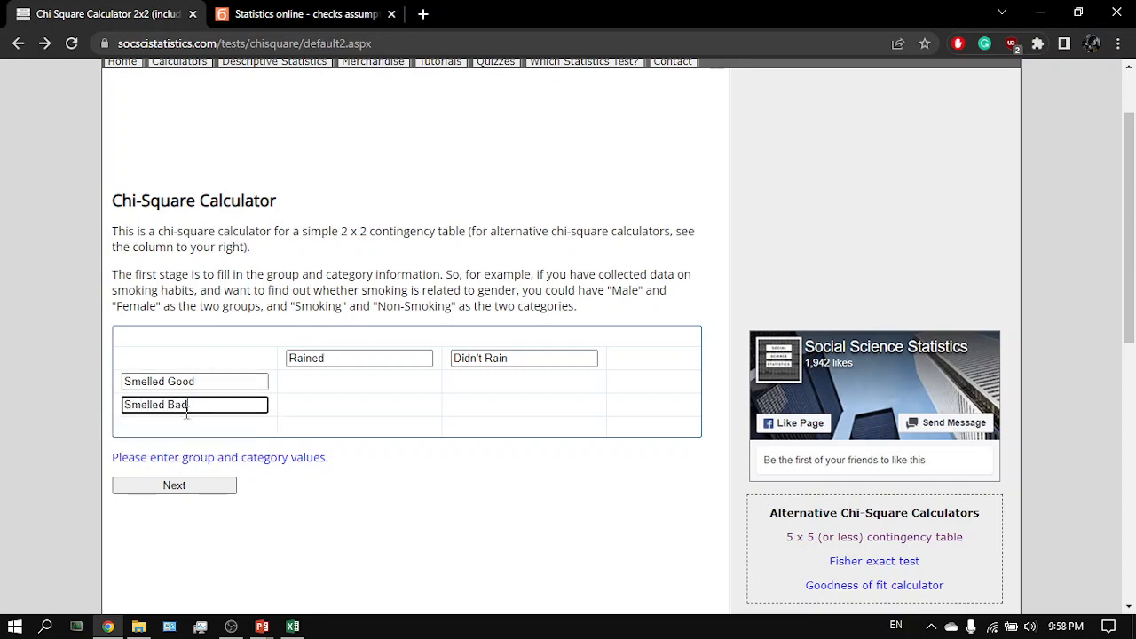
pyautogui.press('Return')
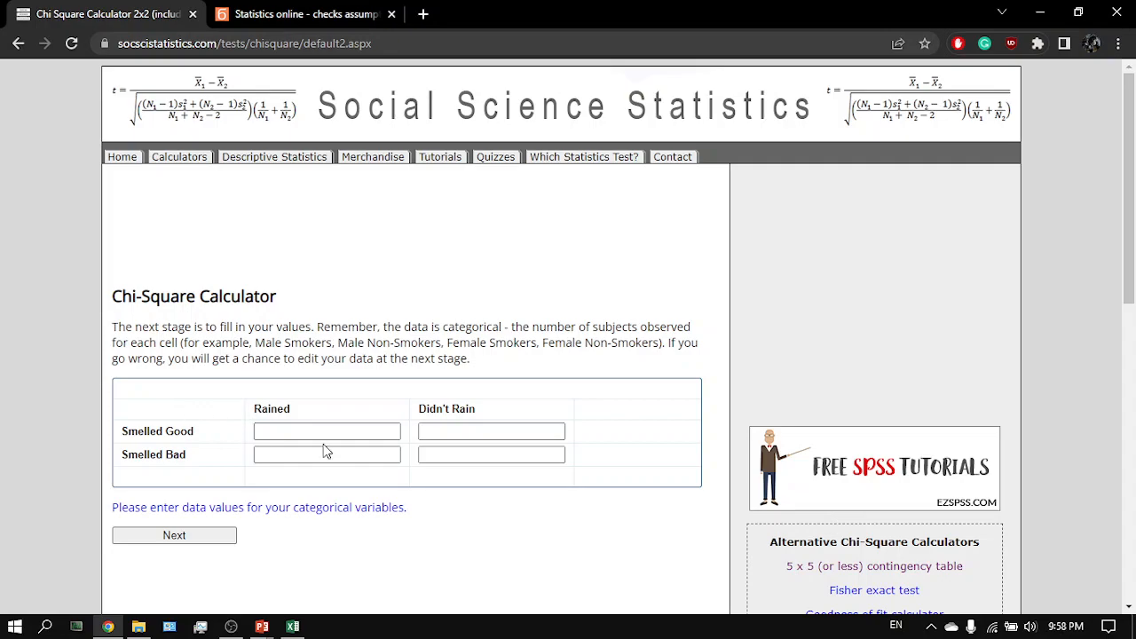
# Enter the Smelled Good counts from the Excel table: 14 for Rained and 1 for Didn't Rain
pyautogui.click(334, 435)
pyautogui.hotkey('alt', 'Tab')
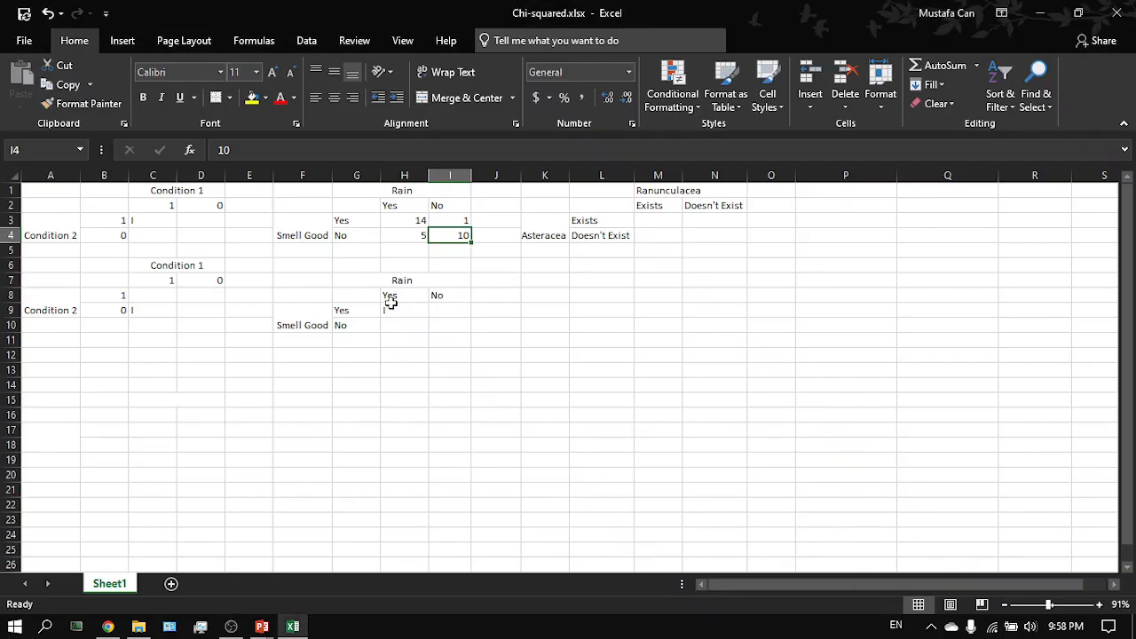
pyautogui.click(408, 219)
pyautogui.moveTo(408, 219); pyautogui.dragTo(456, 223)
pyautogui.hotkey('ctrl', 'c')
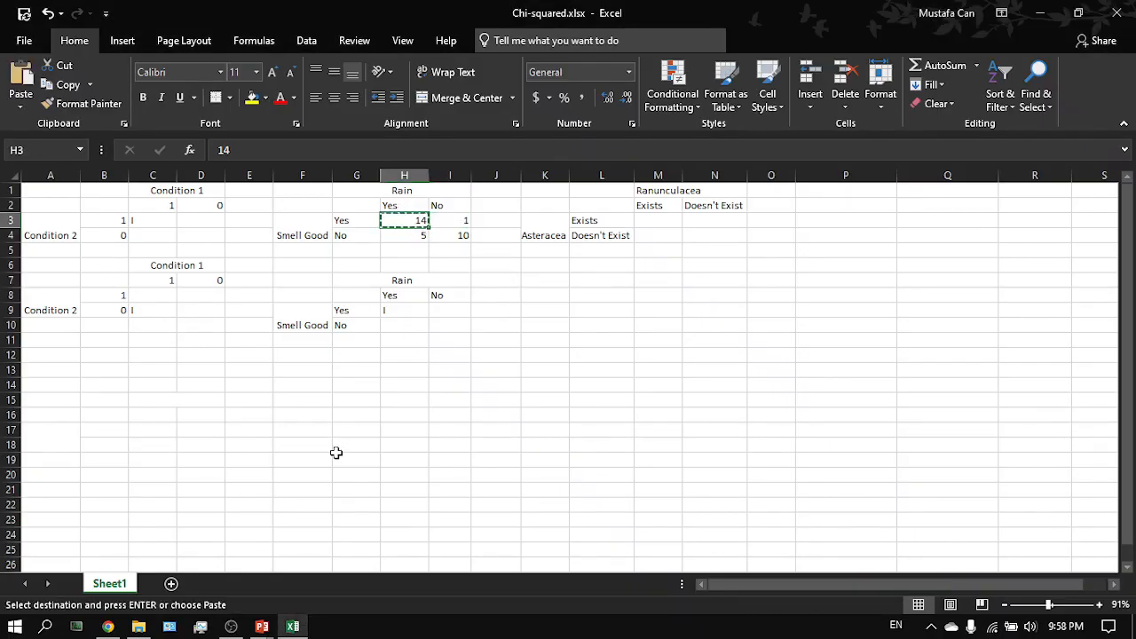
pyautogui.hotkey('alt', 'Tab')
pyautogui.write('14')
pyautogui.hotkey('alt', 'Tab')
pyautogui.hotkey('alt', 'Tab')
pyautogui.write('1')
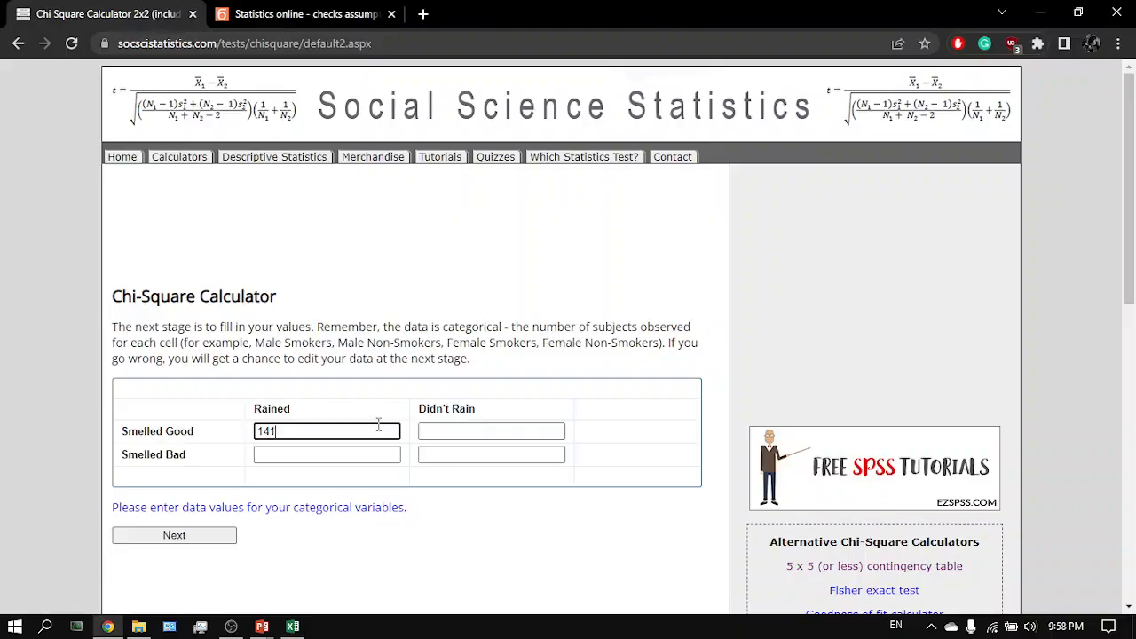
pyautogui.press('Tab')
pyautogui.click(335, 428)
pyautogui.press('BackSpace')
pyautogui.press('Tab')
pyautogui.write('1')
pyautogui.press('Tab')
# Enter the Smelled Bad counts from the Excel table: 5 for Rained and 10 for Didn't Rain
pyautogui.hotkey('alt', 'Tab')
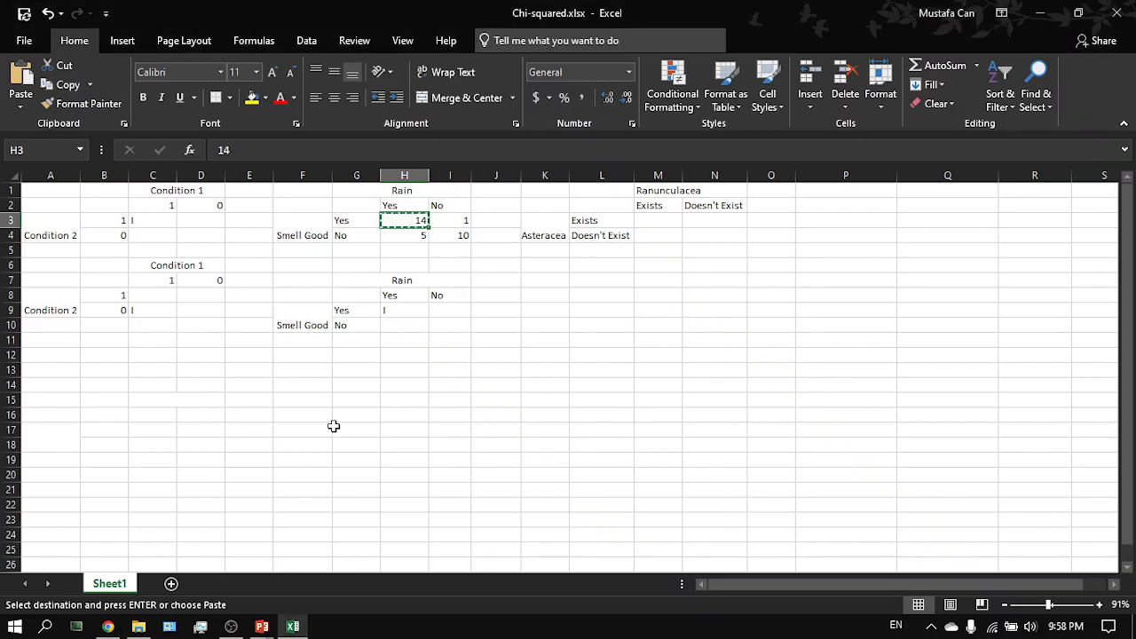
pyautogui.hotkey('alt', 'Tab')
pyautogui.write('5')
pyautogui.press('Tab')
pyautogui.write('10')
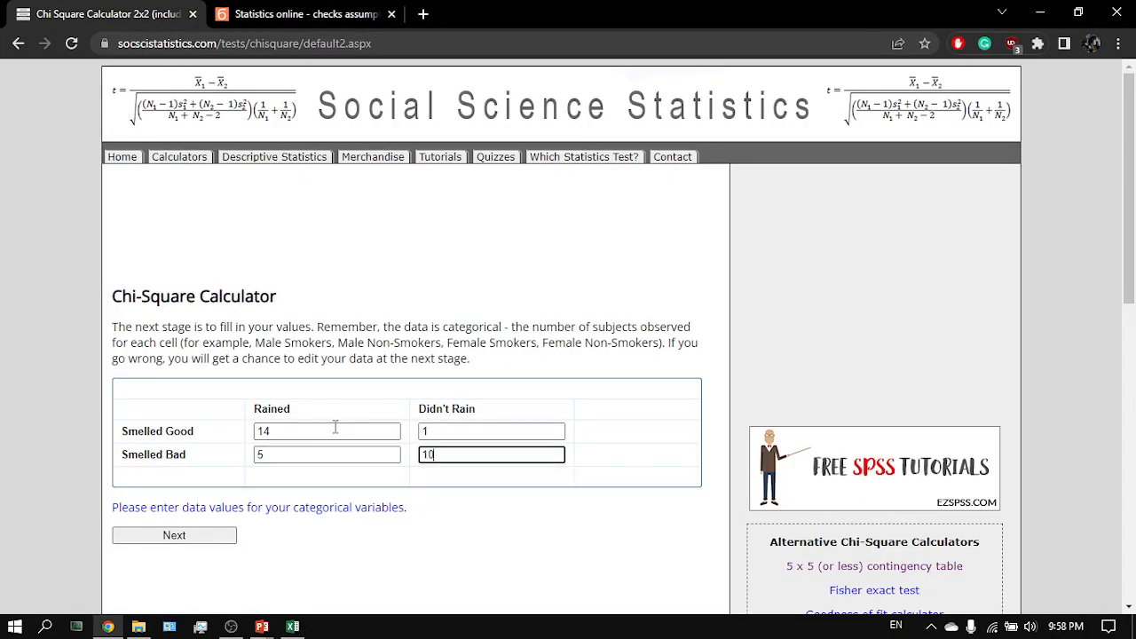
# Submit the counts and calculate the chi-square result at the .05 significance level
pyautogui.click(208, 537)
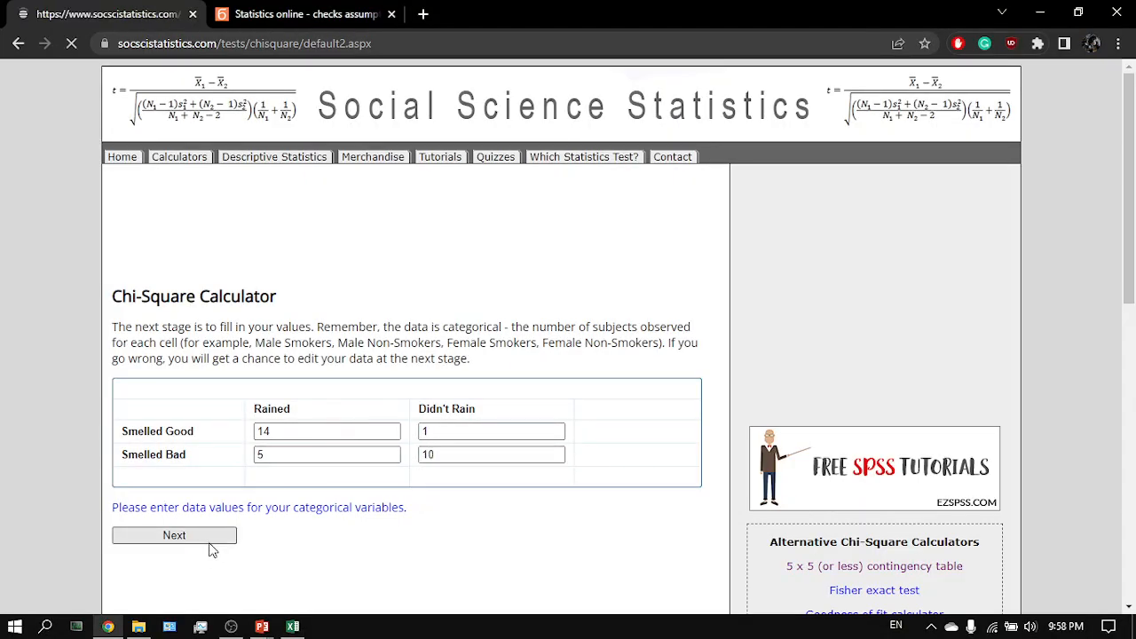
pyautogui.scroll(-2, 405, 545)
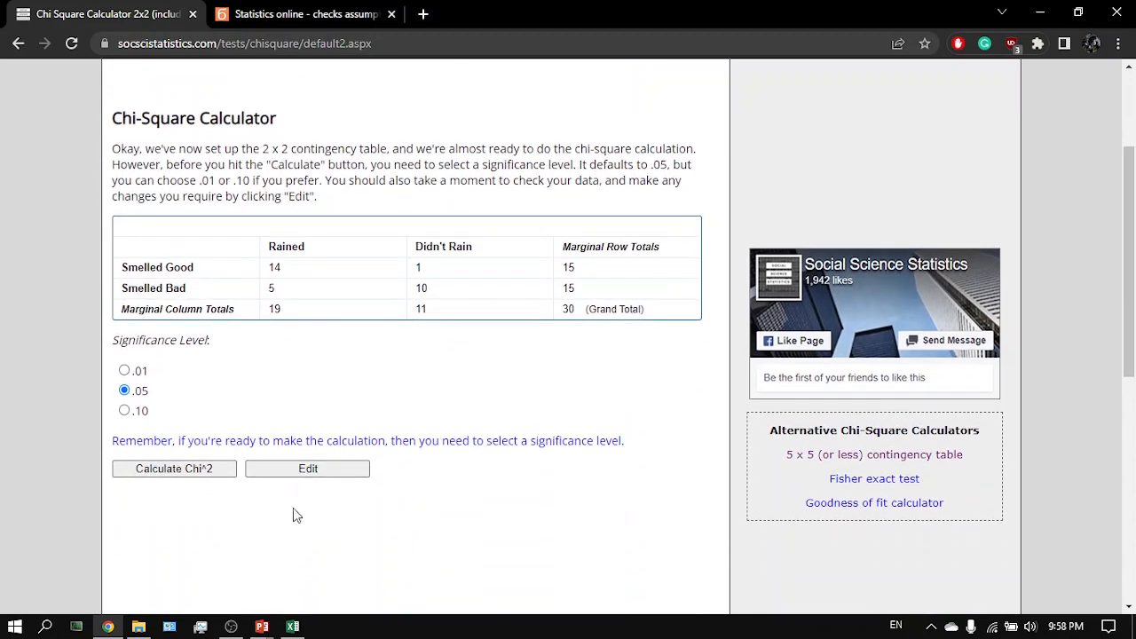
pyautogui.click(204, 475)
pyautogui.scroll(-4, 325, 427)
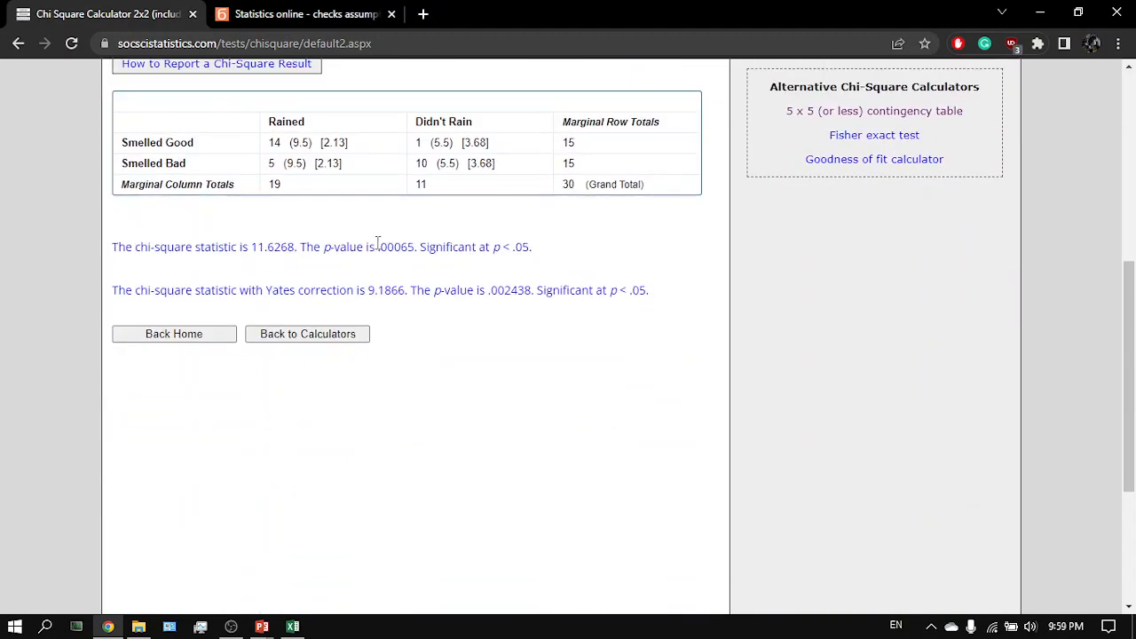
# Copy the p-value without Yates correction from the results, switch to Excel and paste it into cell G13
pyautogui.moveTo(377, 244); pyautogui.dragTo(422, 246)
pyautogui.hotkey('alt', 'Tab')
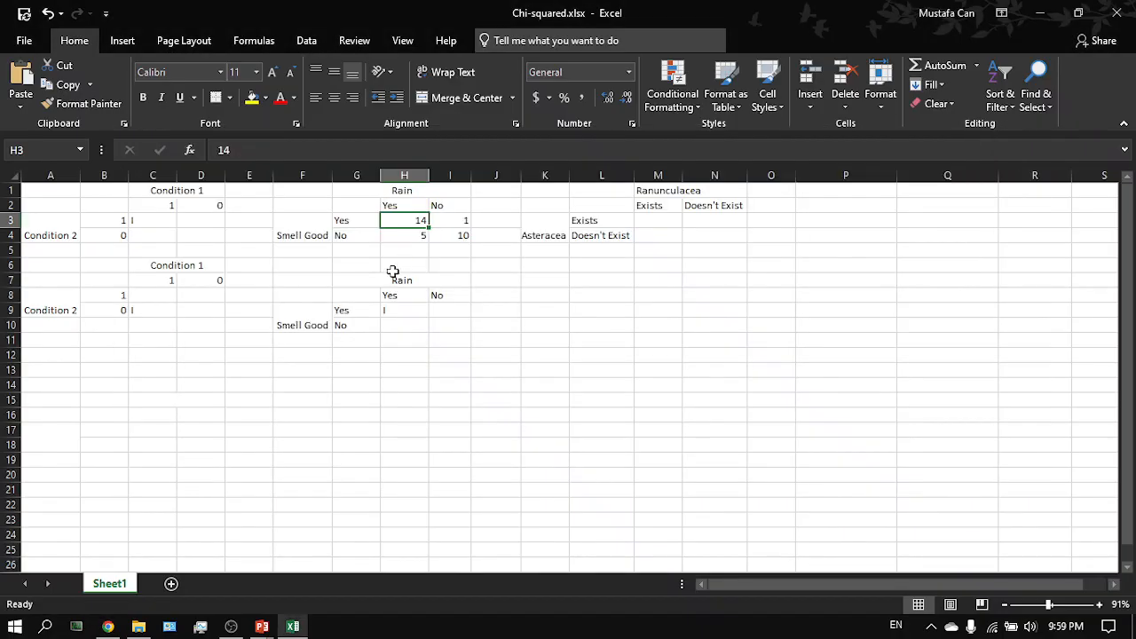
pyautogui.click(352, 370)
pyautogui.hotkey('ctrl', 'v')
# Delete the cells in A15:E21 to clear the merged blank area below the tables
pyautogui.click(74, 433)
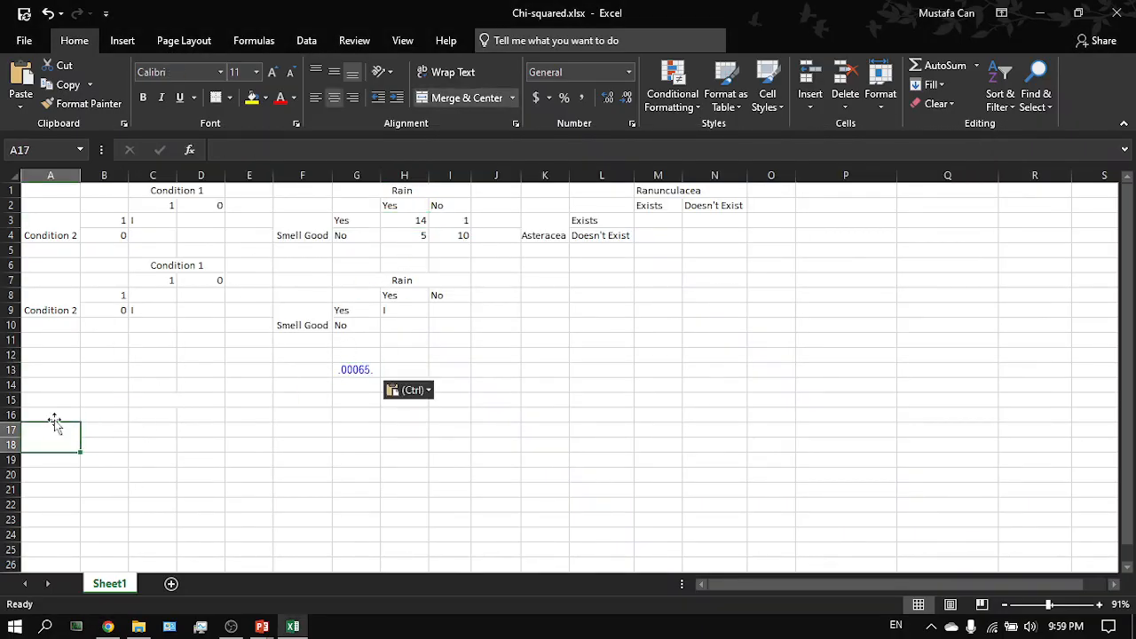
pyautogui.moveTo(58, 402); pyautogui.dragTo(244, 485)
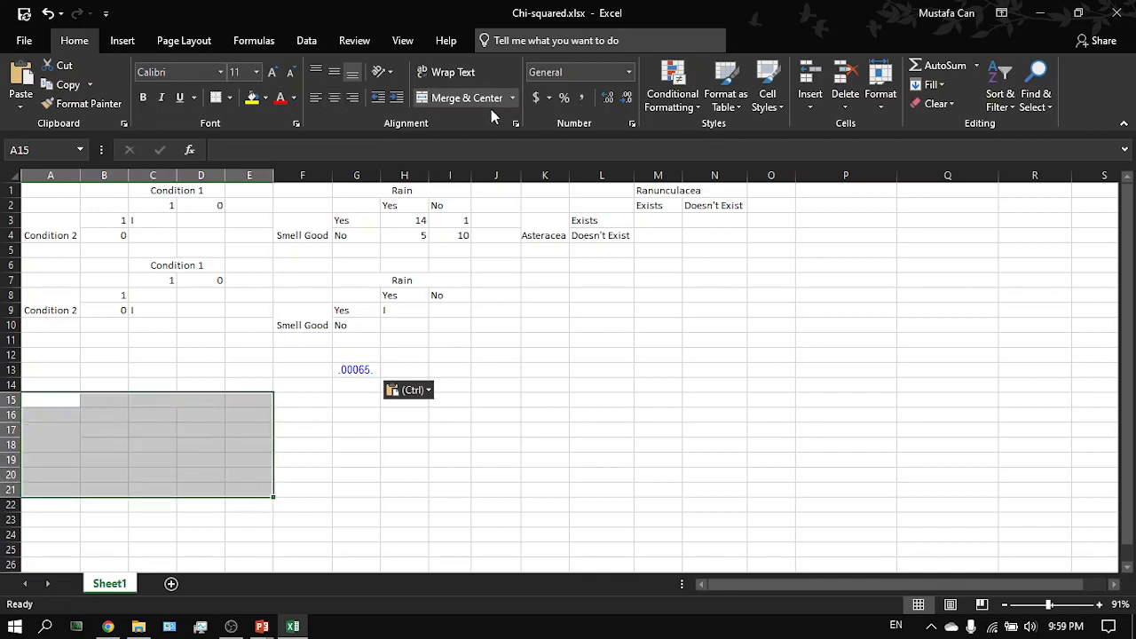
pyautogui.click(848, 81)
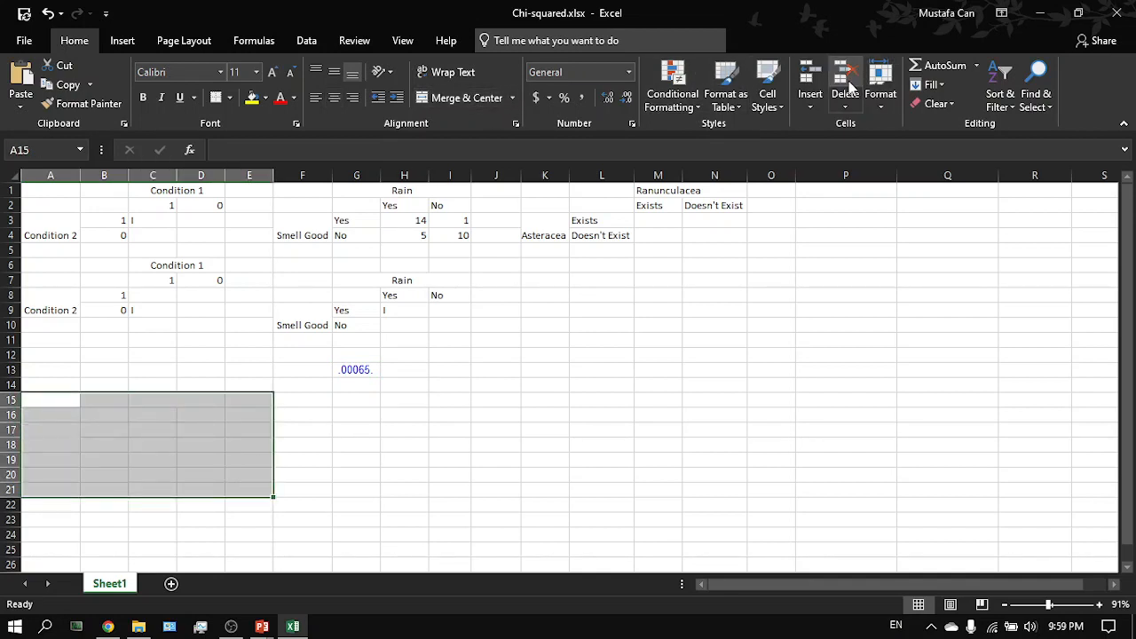
pyautogui.click(193, 441)
# Enter "H0: The rain and smelling good is not related" in A18 and start the alternative hypothesis with "H1" in A19
pyautogui.click(71, 441)
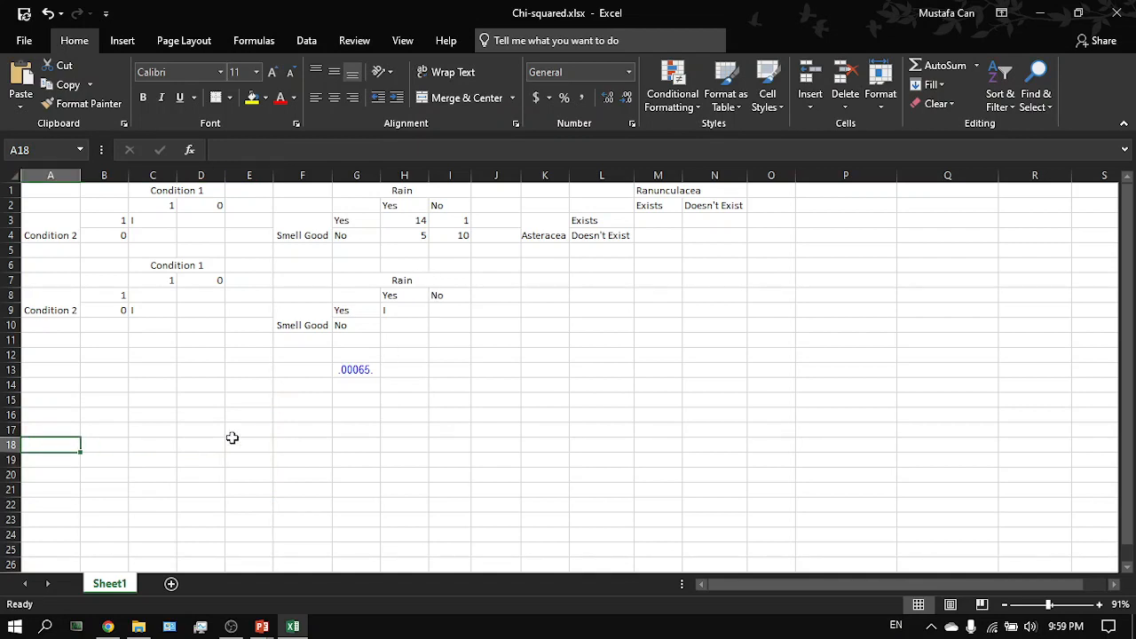
pyautogui.write('H0')
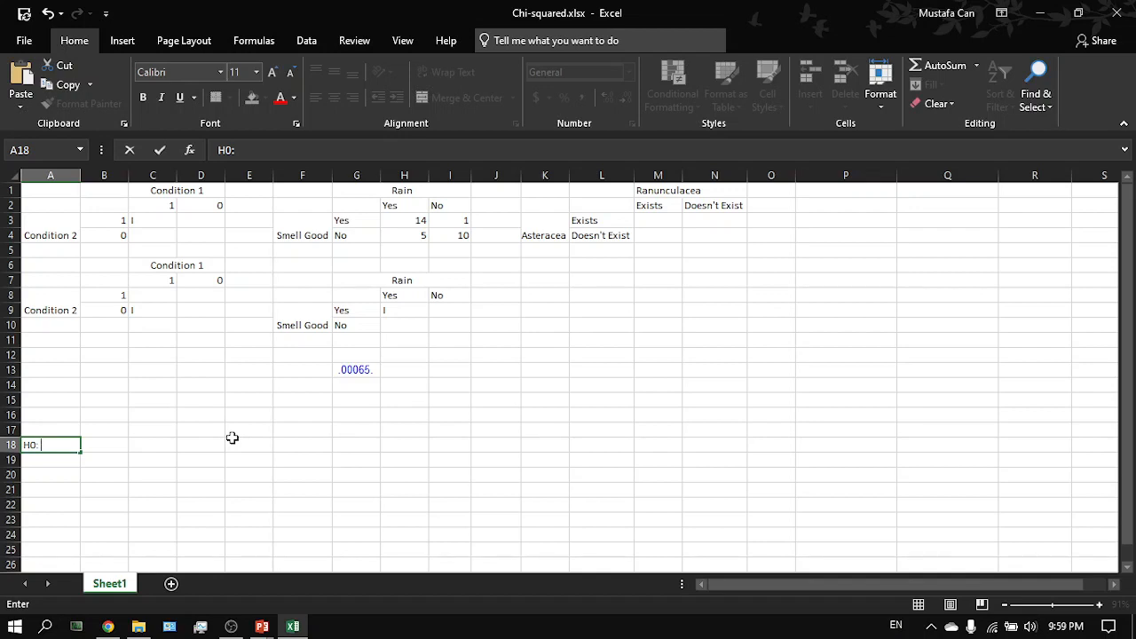
pyautogui.write(': The rain and ')
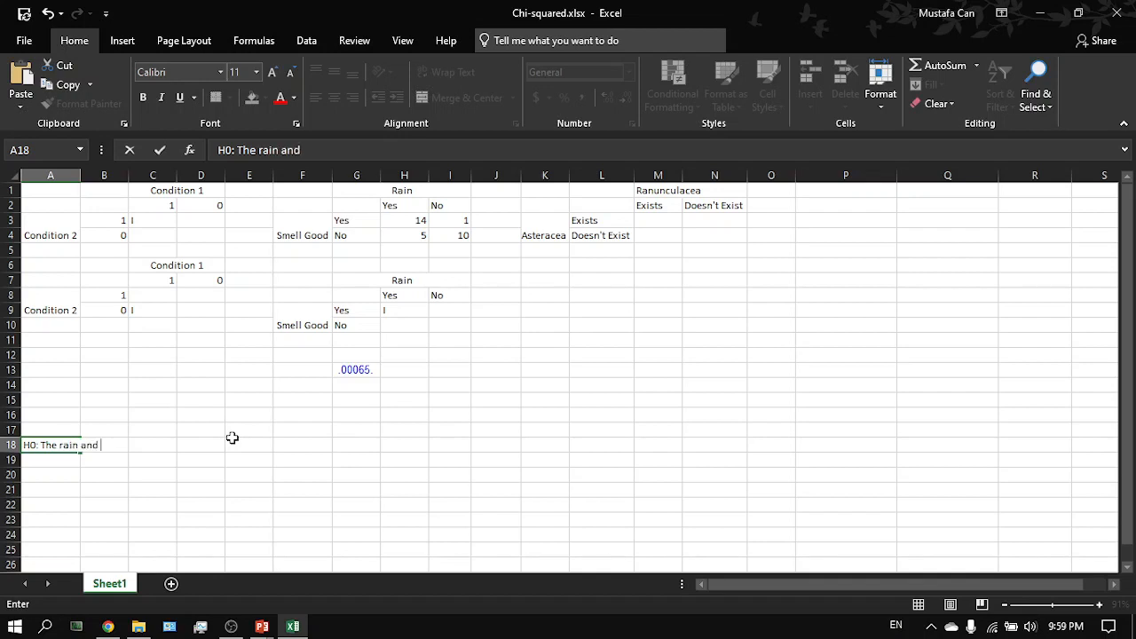
pyautogui.write('smelling go')
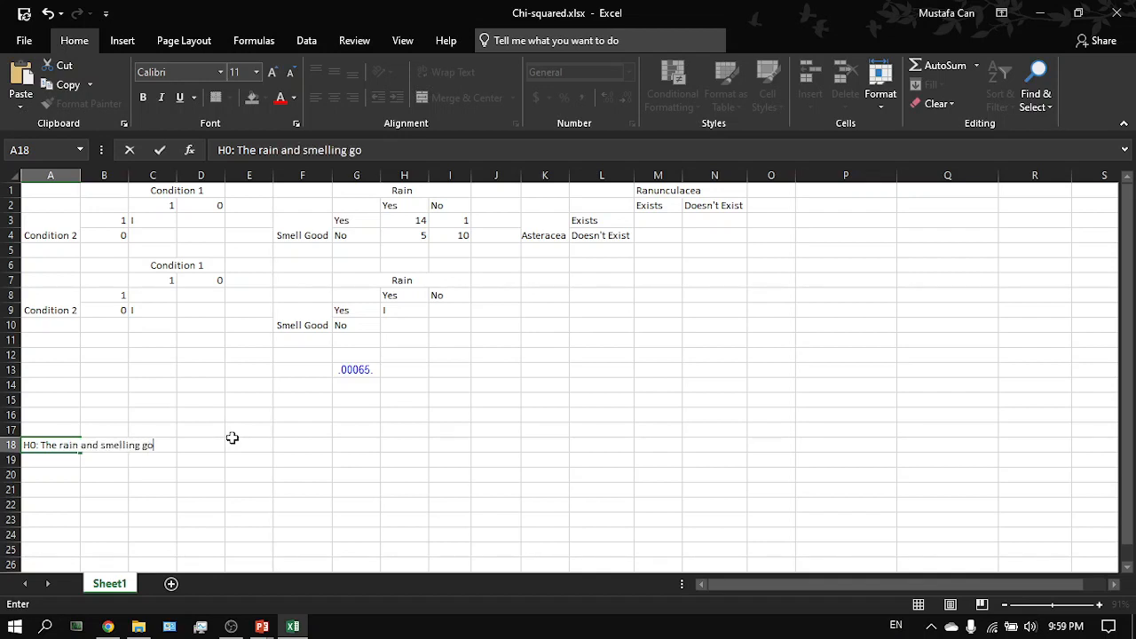
pyautogui.write('od is not rela')
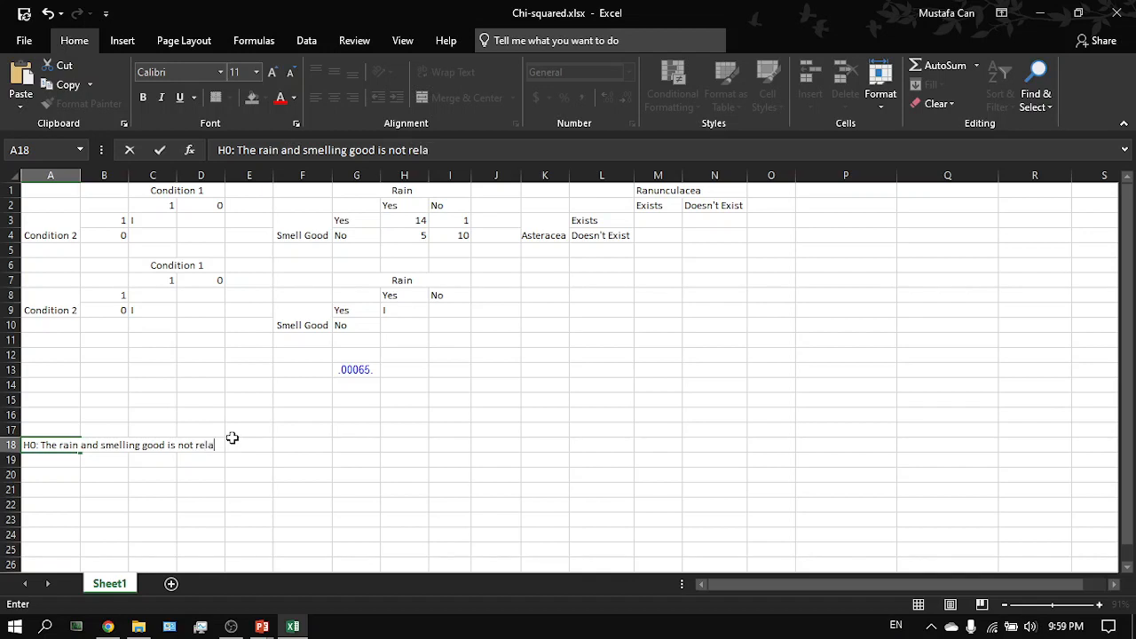
pyautogui.write('ted')
pyautogui.press('Return')
pyautogui.write('H1')
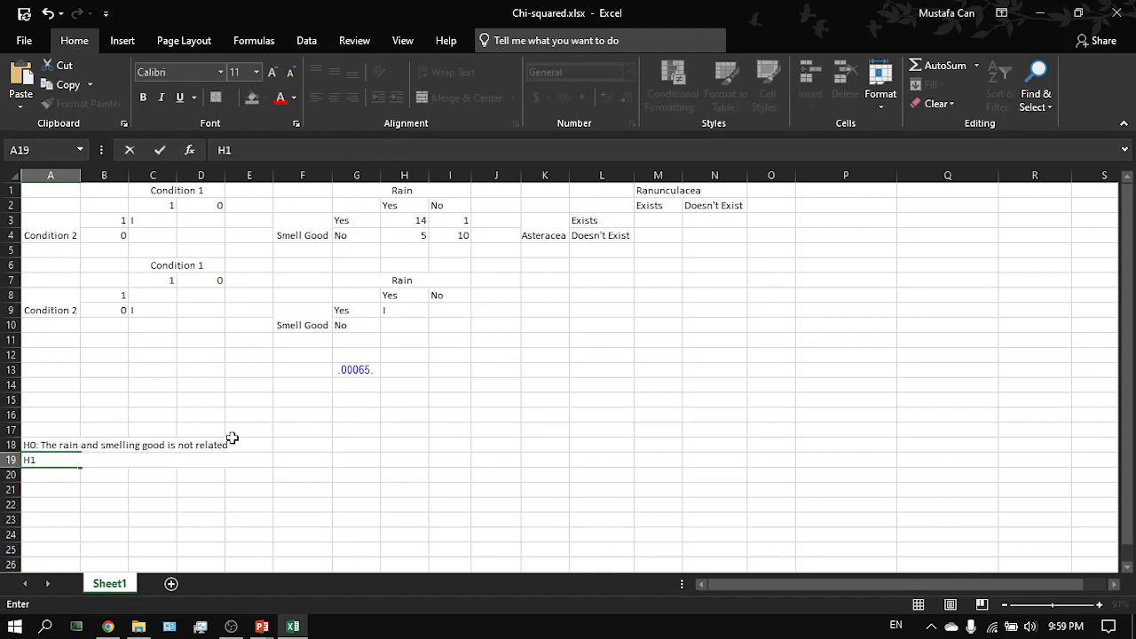
# Reword the null hypothesis in A18 as "H0: The rain and the smell is not related"
pyautogui.doubleClick(58, 440)
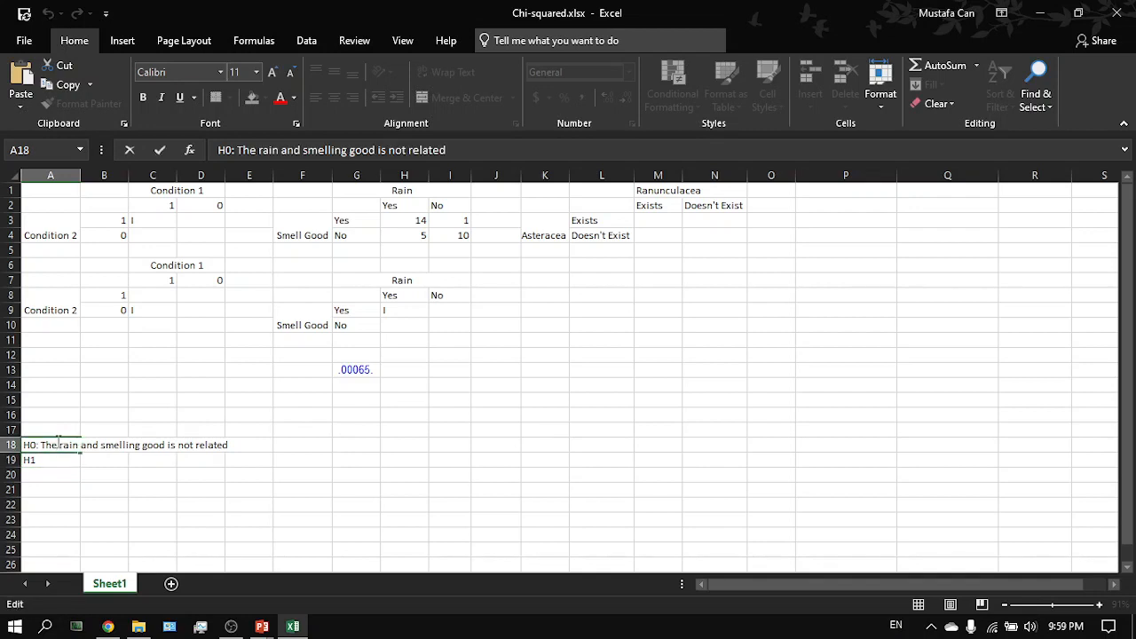
pyautogui.press('BackSpace')
pyautogui.press('BackSpace')
pyautogui.press('BackSpace')
pyautogui.press('BackSpace')
pyautogui.press('BackSpace')
pyautogui.press('BackSpace')
pyautogui.press('BackSpace')
pyautogui.press('BackSpace')
pyautogui.press('BackSpace')
pyautogui.press('BackSpace')
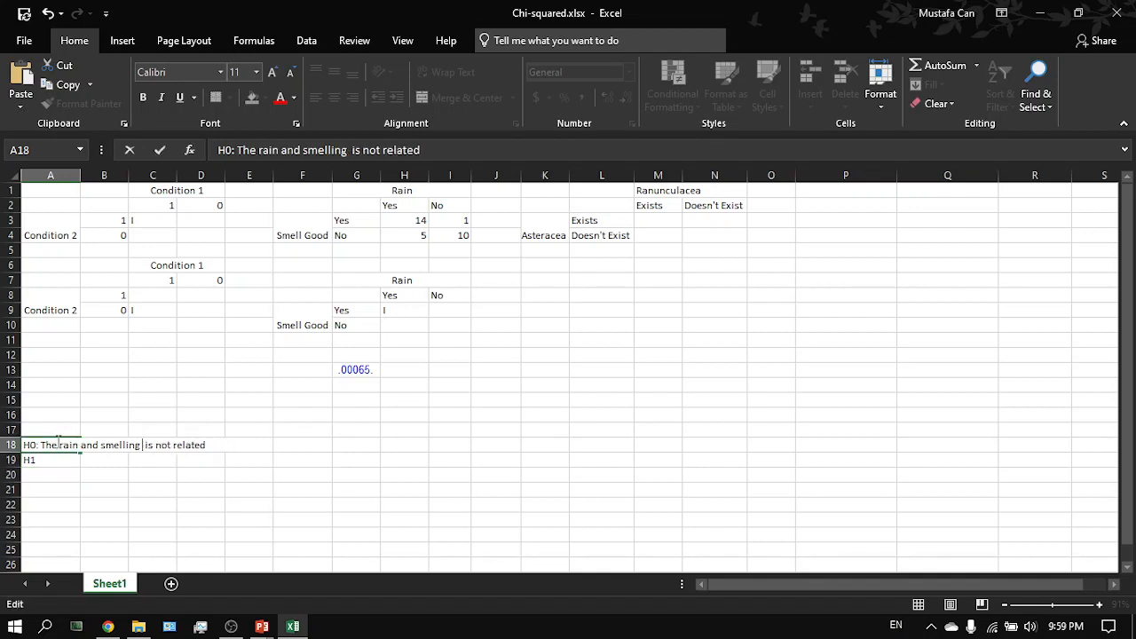
pyautogui.press('BackSpace')
pyautogui.press('BackSpace')
pyautogui.press('BackSpace')
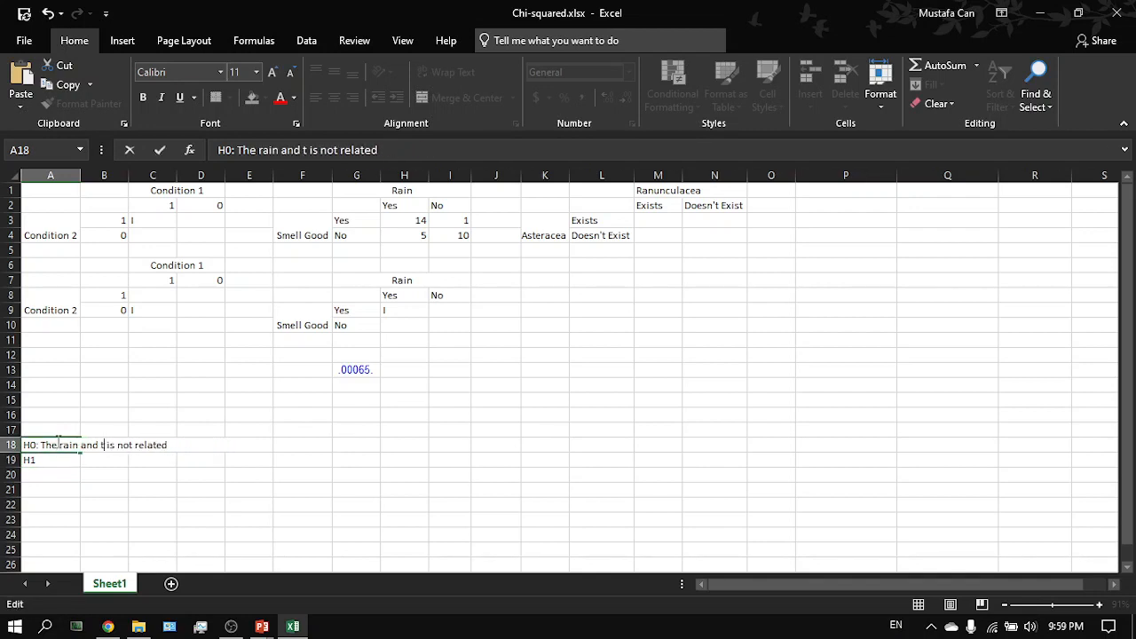
pyautogui.write('the smell')
pyautogui.press('Return')
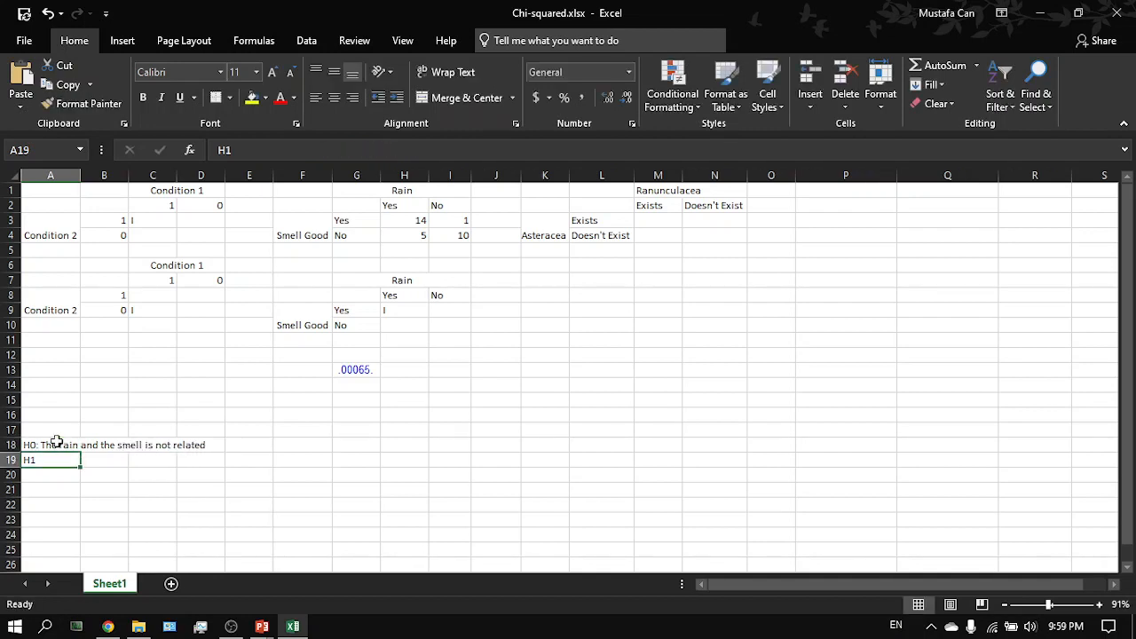
# Complete the alternative hypothesis in A19 as "H1: The rain and the smell is related"
pyautogui.doubleClick(51, 458)
pyautogui.write(';')
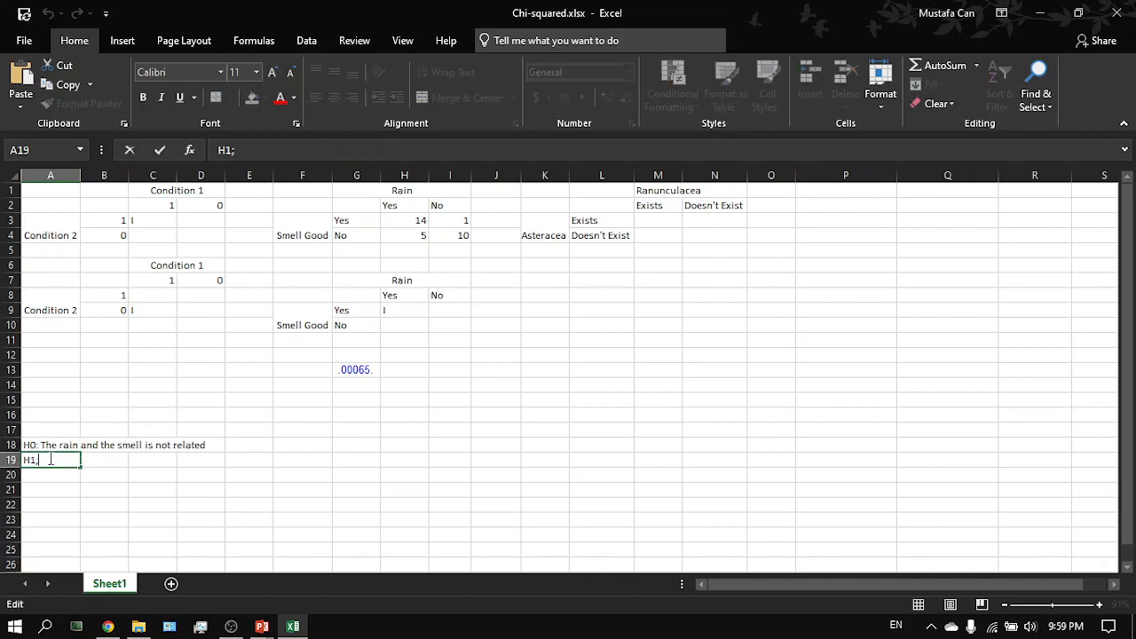
pyautogui.write(' the')
pyautogui.write('The')
pyautogui.write(' rain and ')
pyautogui.write('the')
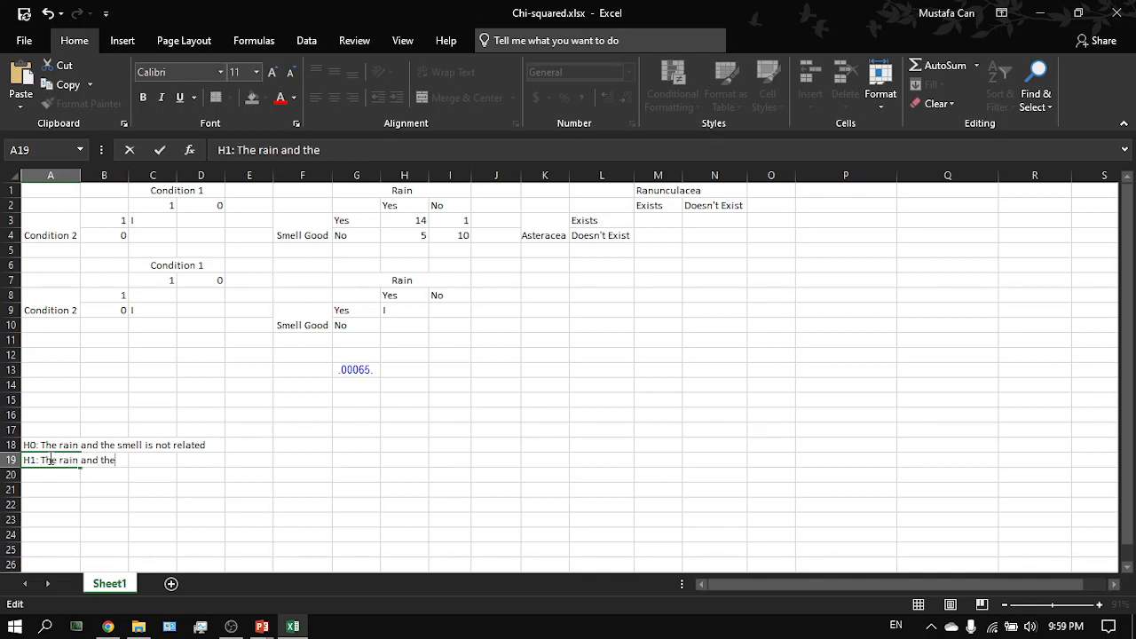
pyautogui.write(' smell is related')
pyautogui.press('Return')
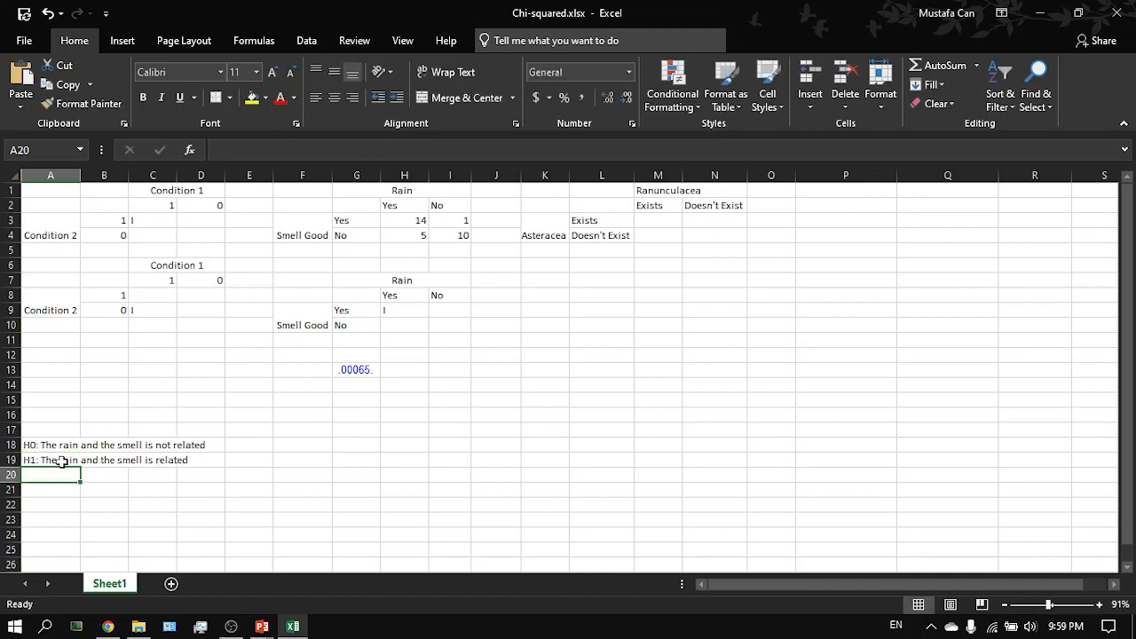
# Enter the significance level as "a=0.05" in F17, beside the rain and smell hypotheses
pyautogui.moveTo(55, 444); pyautogui.dragTo(67, 463)
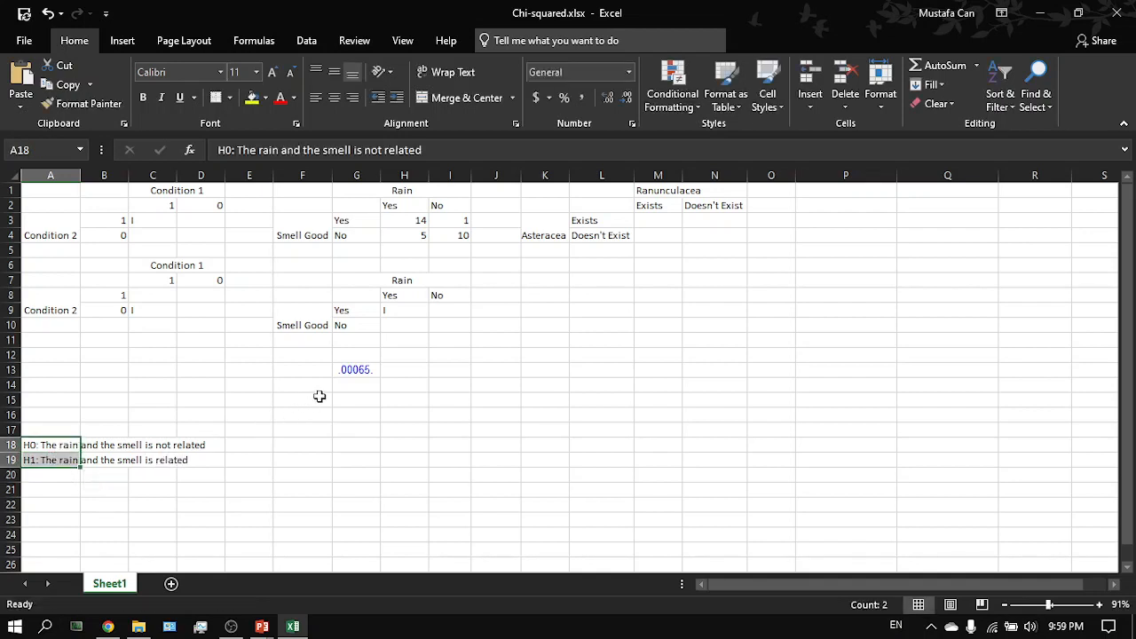
pyautogui.click(283, 424)
pyautogui.write('a=')
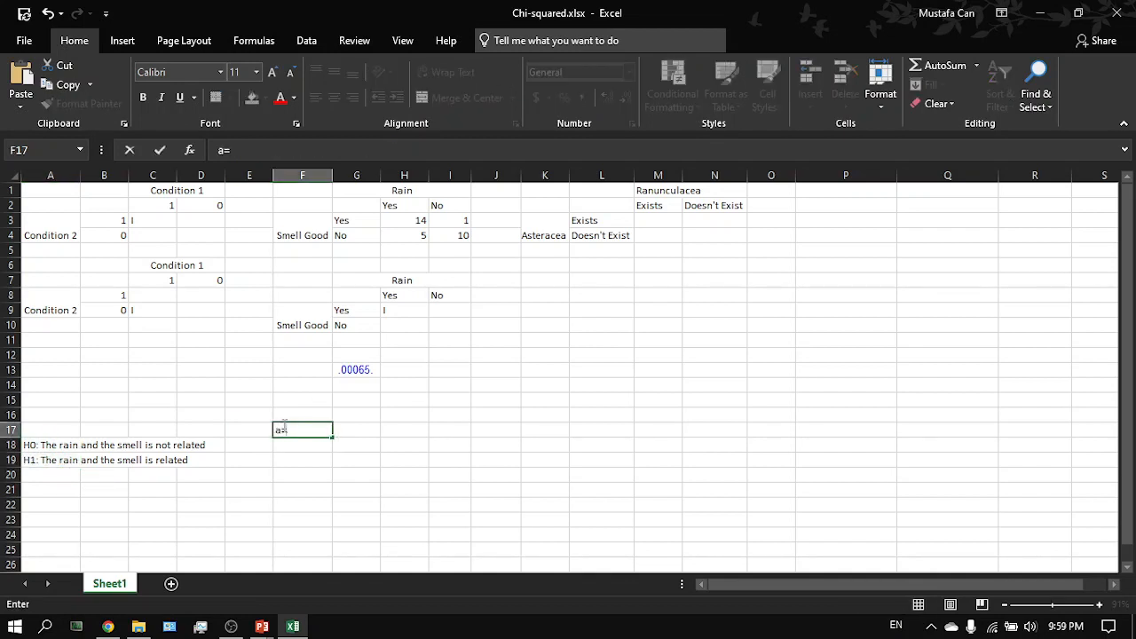
pyautogui.write('0.05')
pyautogui.press('Return')
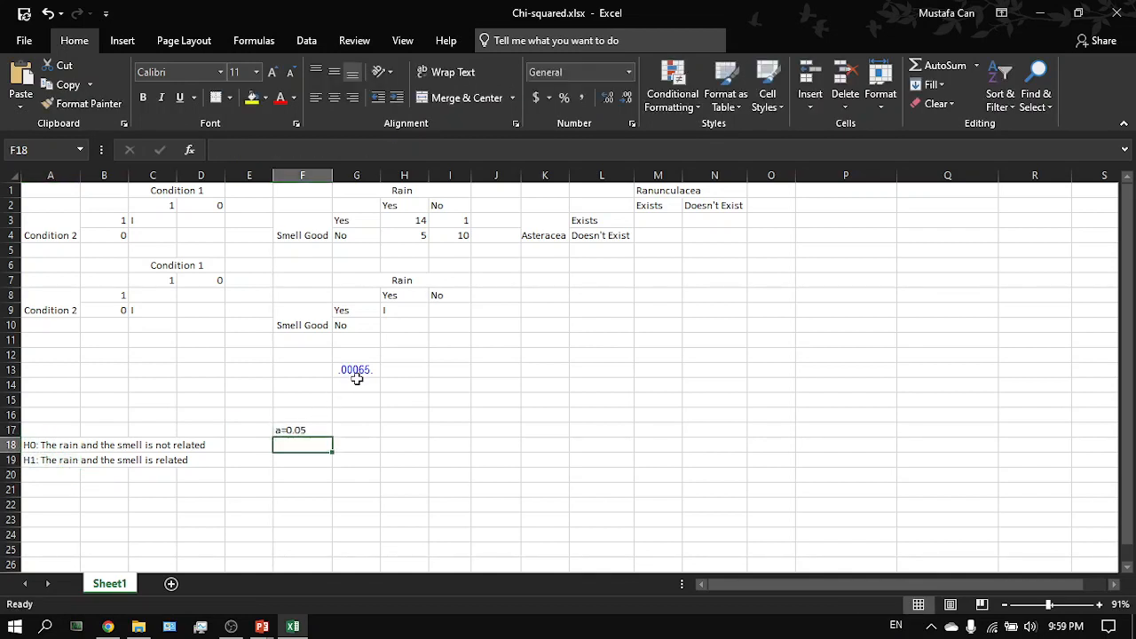
# Copy the p-value from G13 into F18, directly below the significance level
pyautogui.click(357, 369)
pyautogui.hotkey('ctrl', 'c')
pyautogui.click(301, 442)
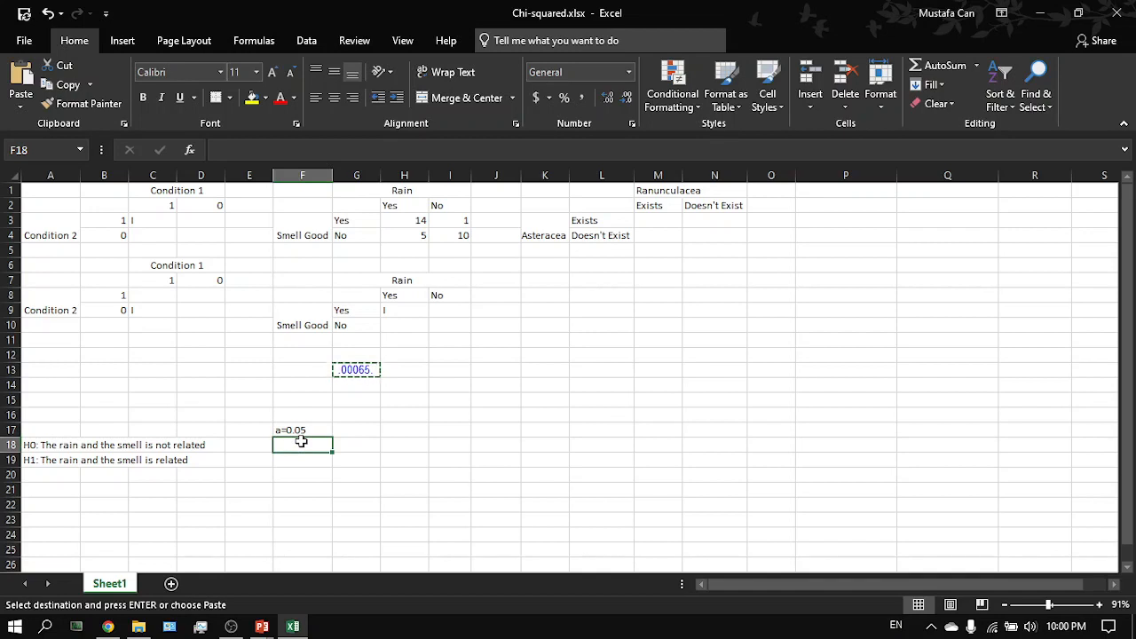
pyautogui.hotkey('ctrl', 'v')
pyautogui.click(351, 428)
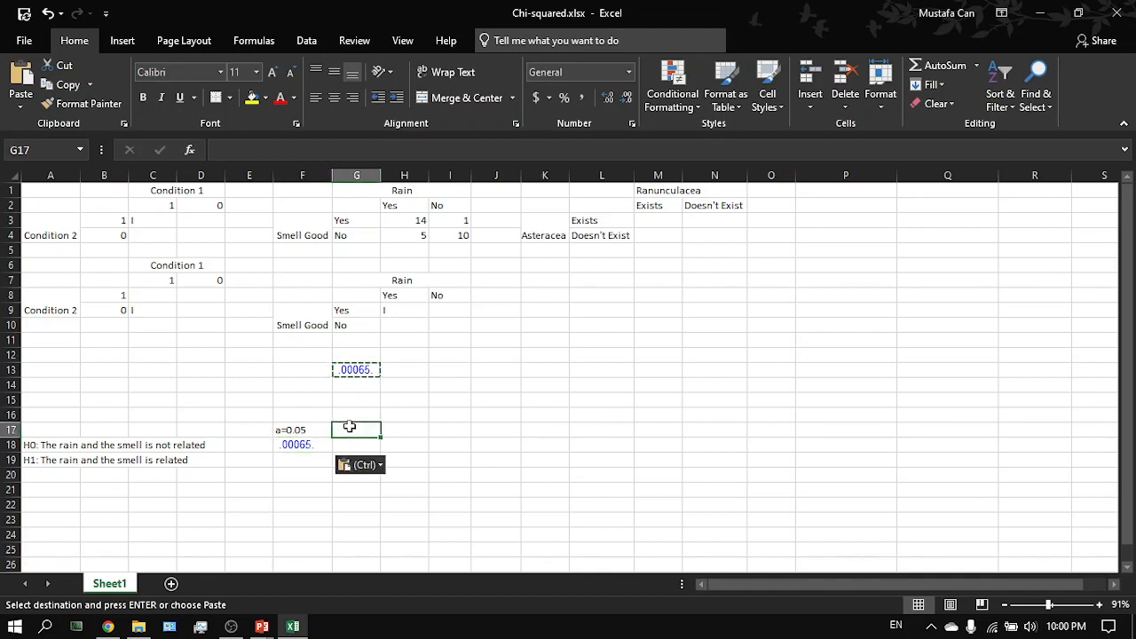
# Label the significance level with "a" in E17 and the p-value with "p" in E18
pyautogui.click(236, 431)
pyautogui.press('Escape')
pyautogui.press('Down')
pyautogui.write('p')
pyautogui.press('Return')
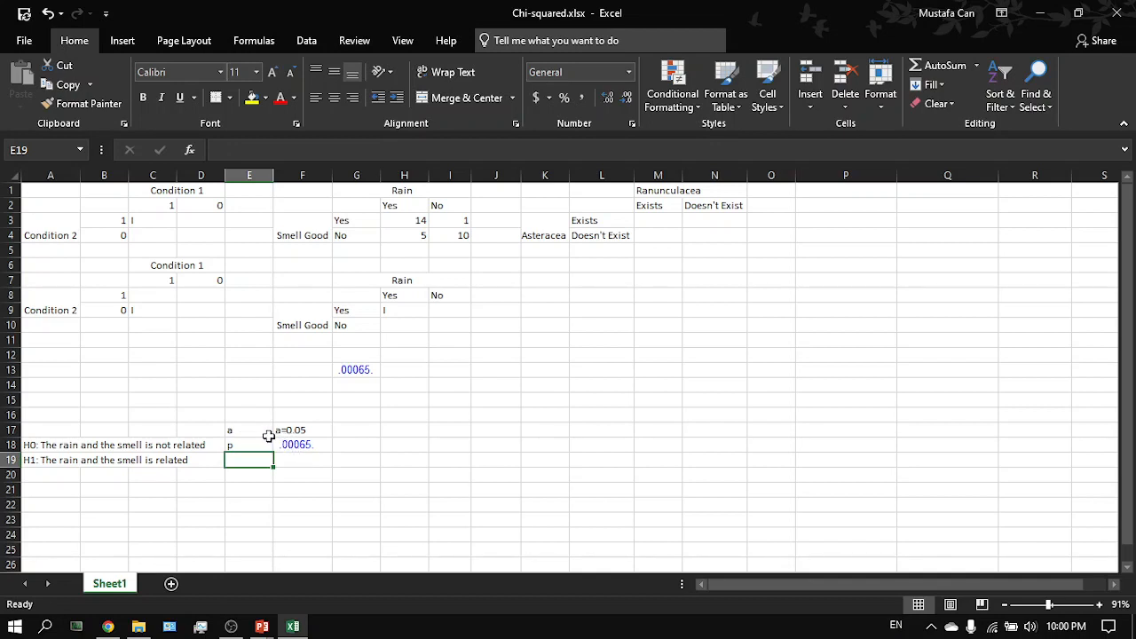
# Review the null and alternative hypotheses in A18 and A19 against the p-value in F18
pyautogui.moveTo(55, 444); pyautogui.dragTo(181, 441)
pyautogui.click(182, 440)
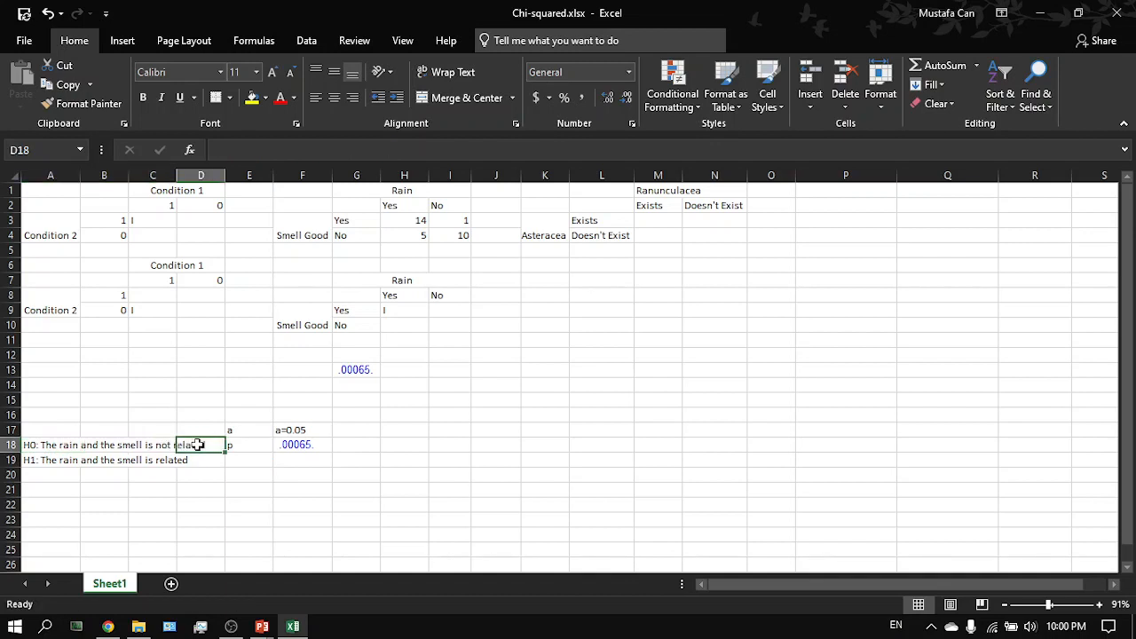
pyautogui.click(298, 444)
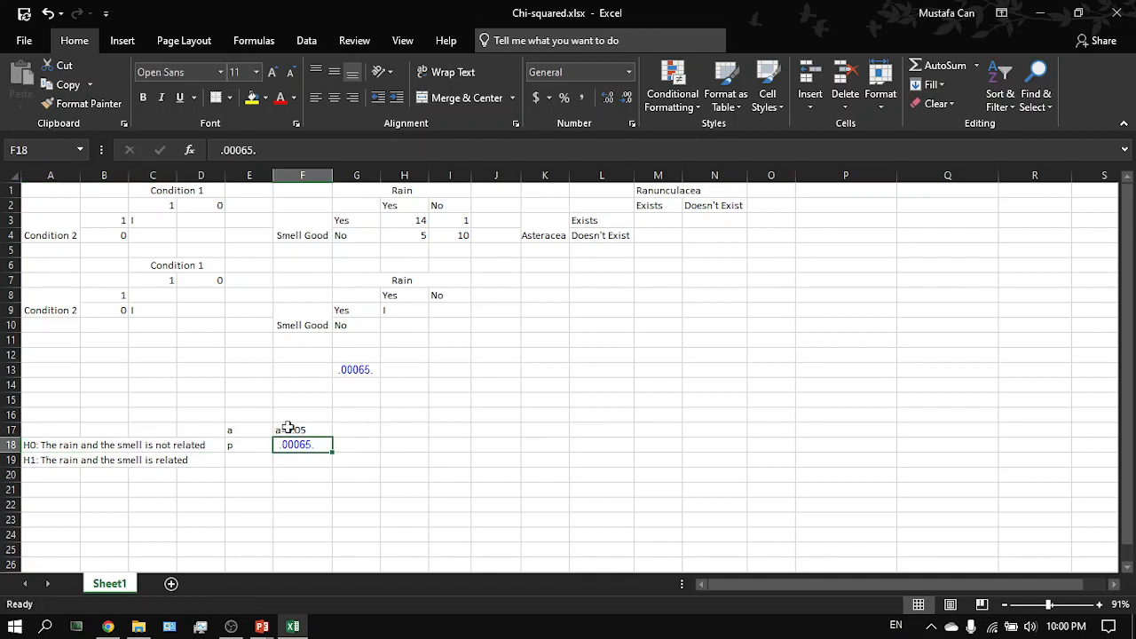
pyautogui.moveTo(31, 448); pyautogui.dragTo(217, 444)
pyautogui.click(201, 445)
pyautogui.moveTo(48, 458); pyautogui.dragTo(177, 460)
pyautogui.click(178, 460)
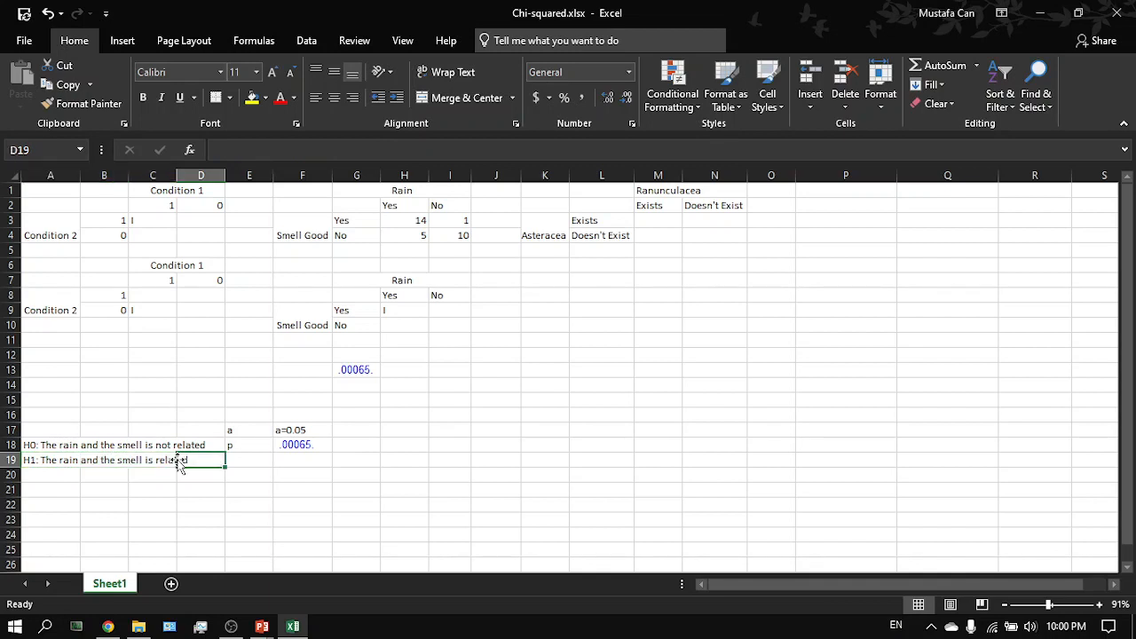
pyautogui.moveTo(56, 459); pyautogui.dragTo(144, 459)
pyautogui.click(144, 459)
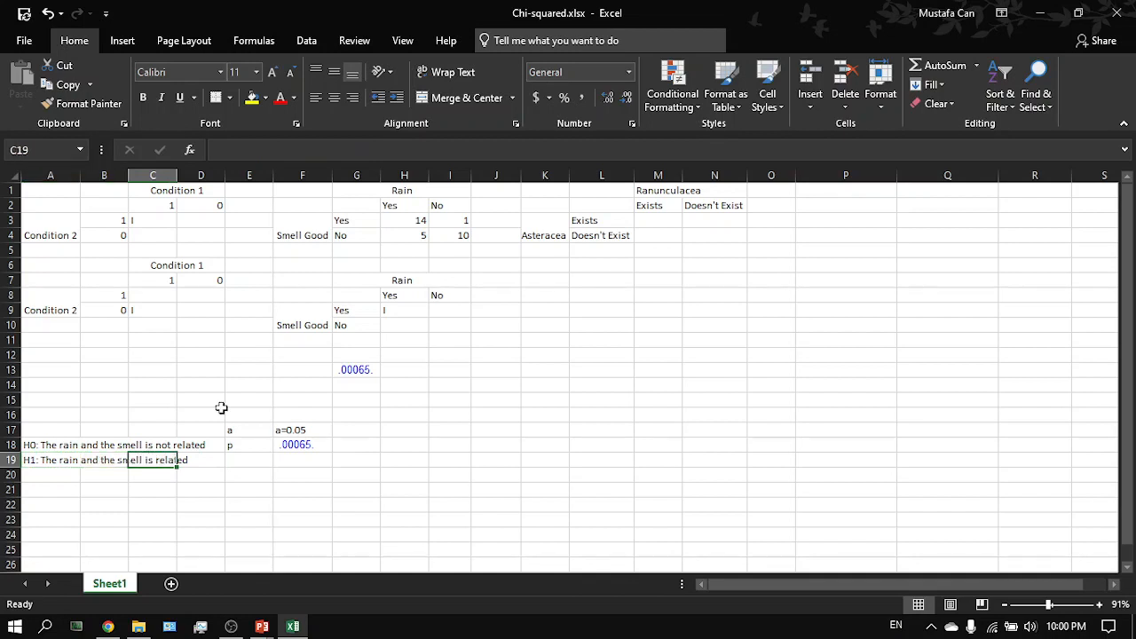
# Examine the rain and smell counts in the filled table and compare the p-value with the significance level
pyautogui.click(391, 205)
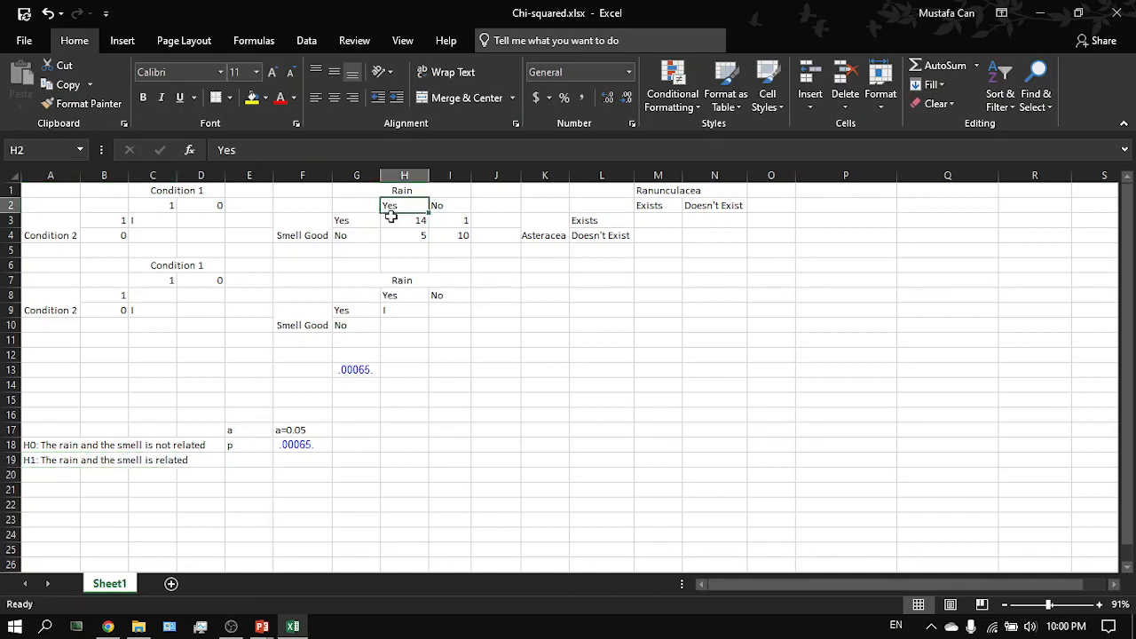
pyautogui.click(390, 218)
pyautogui.moveTo(401, 203); pyautogui.dragTo(373, 220)
pyautogui.click(371, 221)
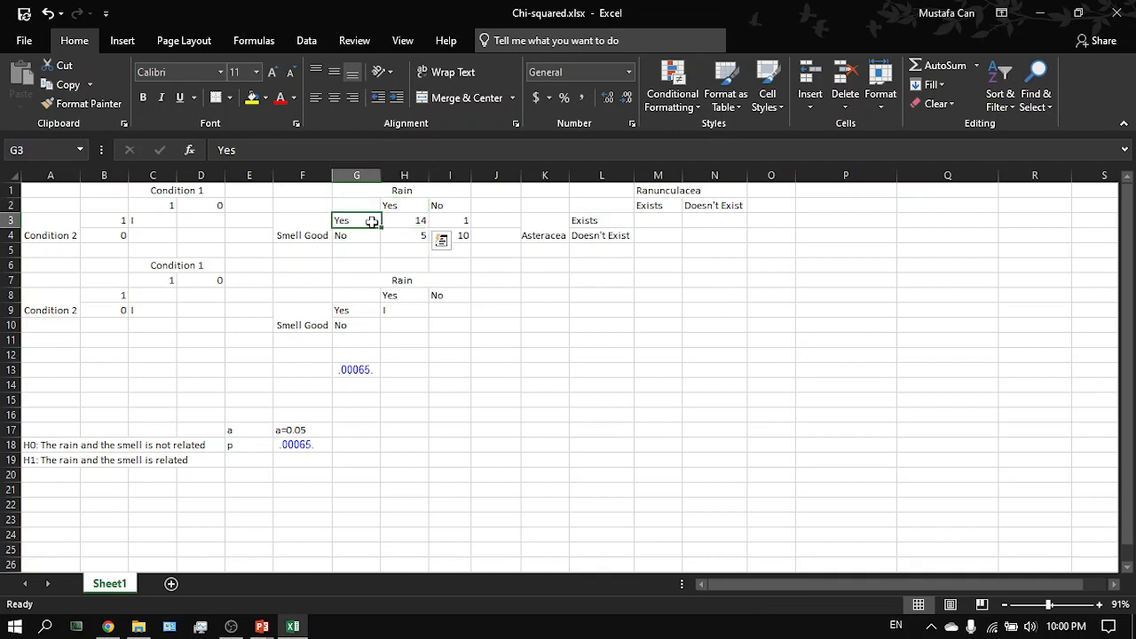
pyautogui.click(443, 235)
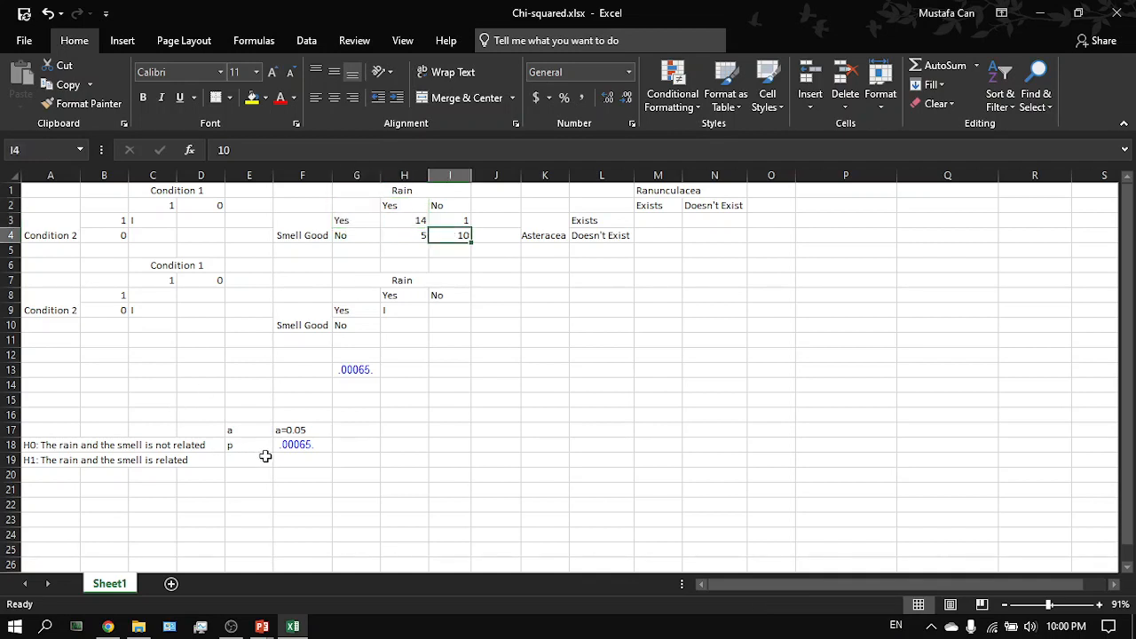
pyautogui.click(305, 442)
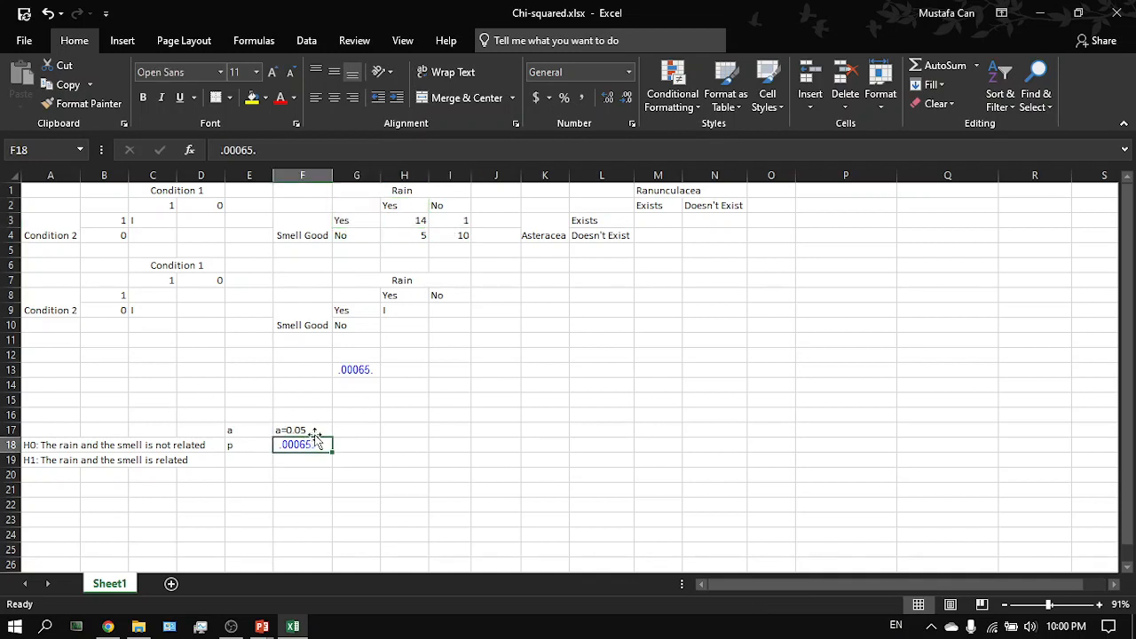
pyautogui.click(277, 432)
pyautogui.moveTo(277, 437); pyautogui.dragTo(259, 442)
pyautogui.doubleClick(259, 442)
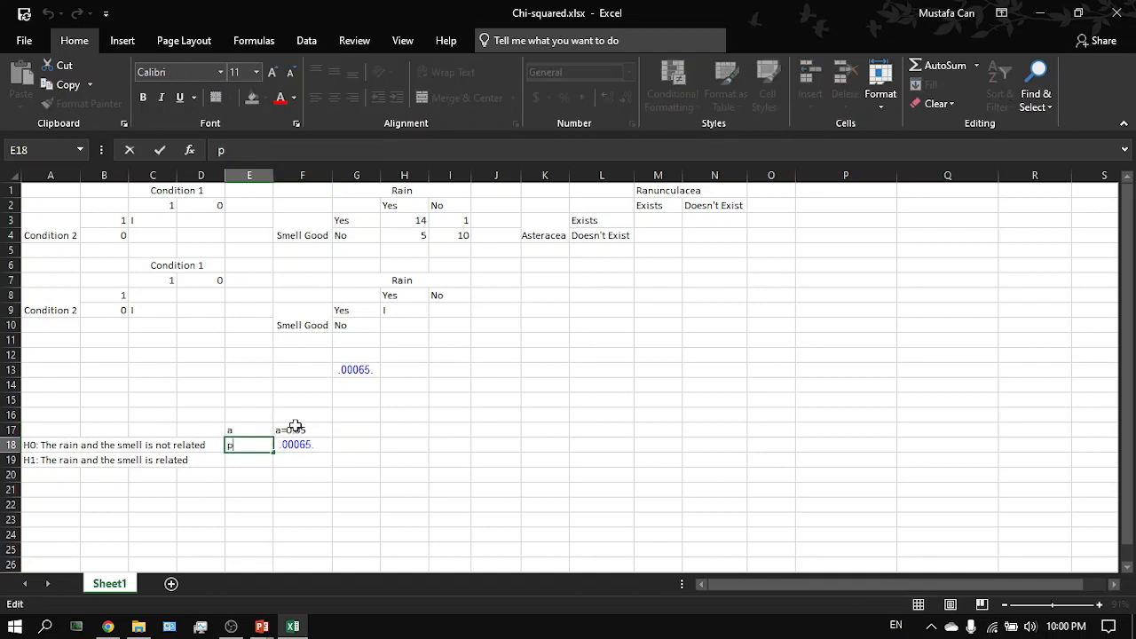
pyautogui.click(295, 427)
# Merge and center the Ranunculacea heading across M1:N1
pyautogui.click(660, 222)
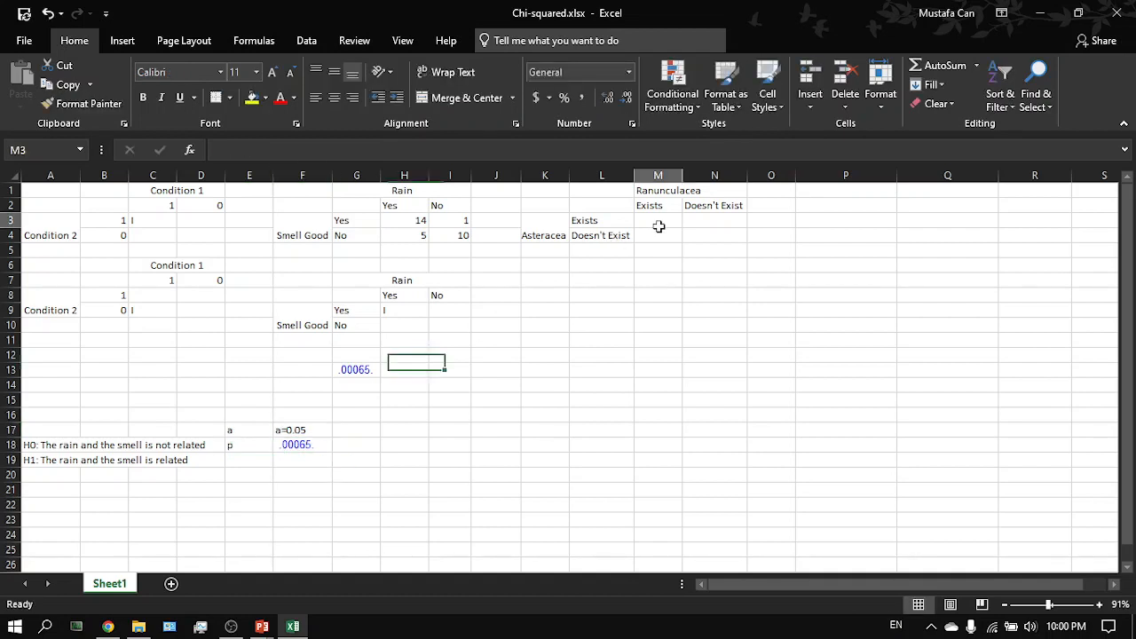
pyautogui.click(657, 190)
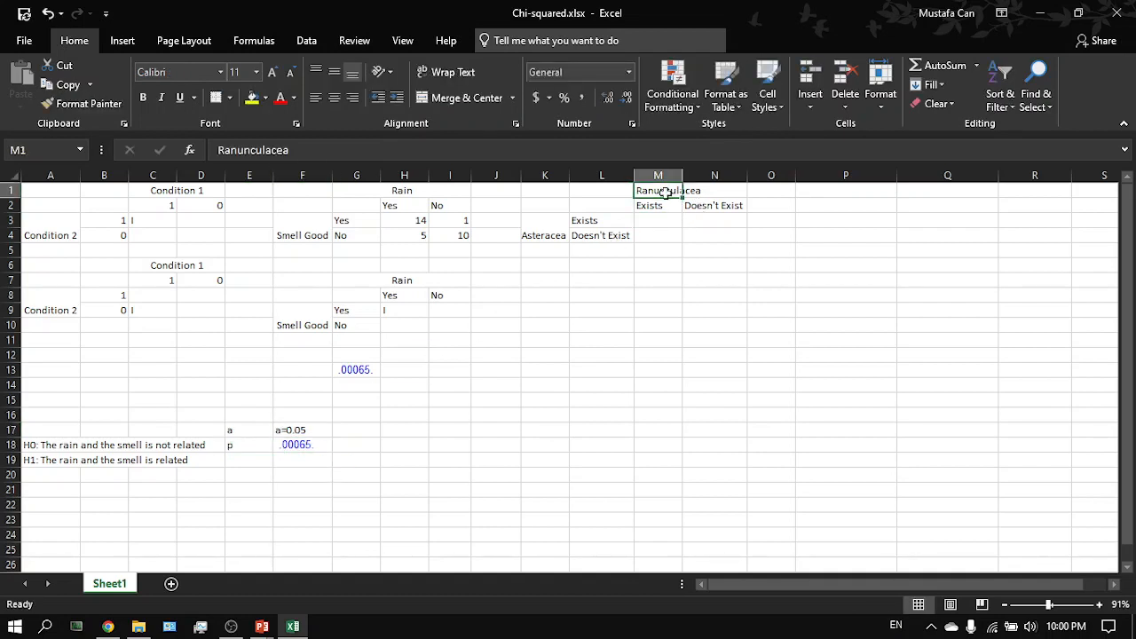
pyautogui.moveTo(662, 189); pyautogui.dragTo(723, 182)
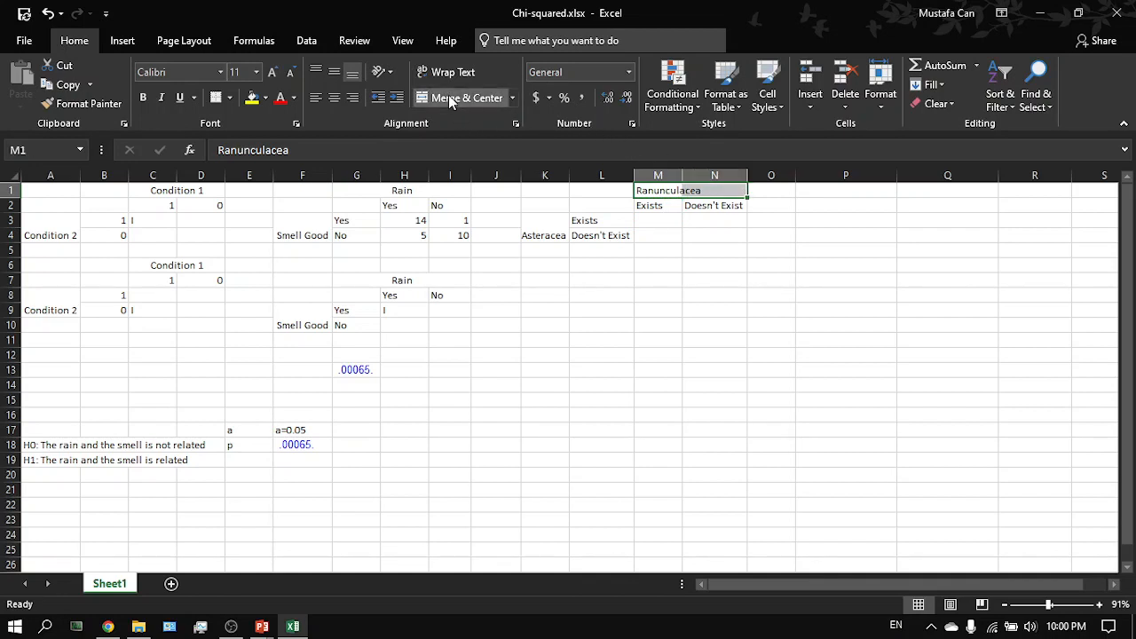
pyautogui.click(448, 97)
pyautogui.click(646, 219)
pyautogui.click(548, 232)
pyautogui.click(549, 235)
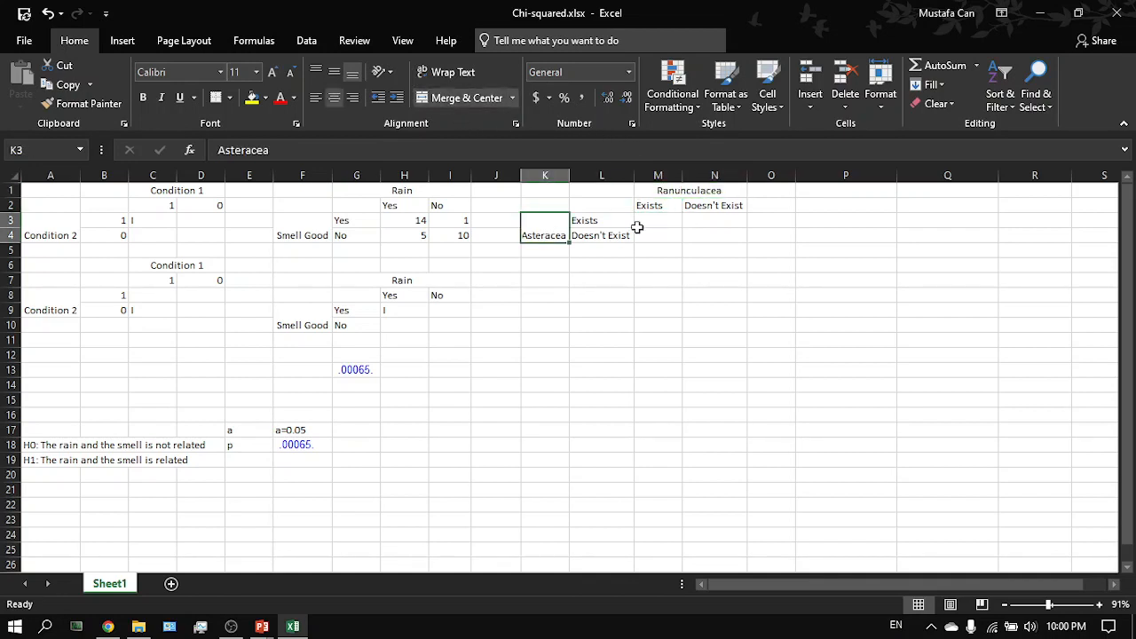
pyautogui.click(638, 222)
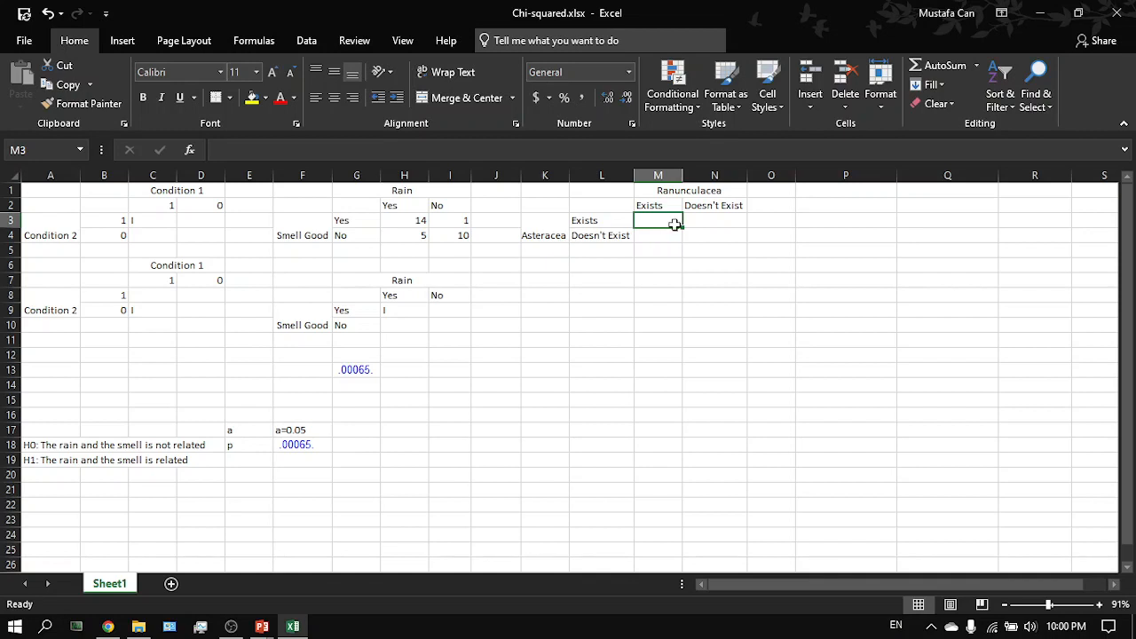
pyautogui.click(700, 236)
# Start a null hypothesis for the plant table in A21 with "H0: plant 1 and plant 2 is"
pyautogui.click(58, 491)
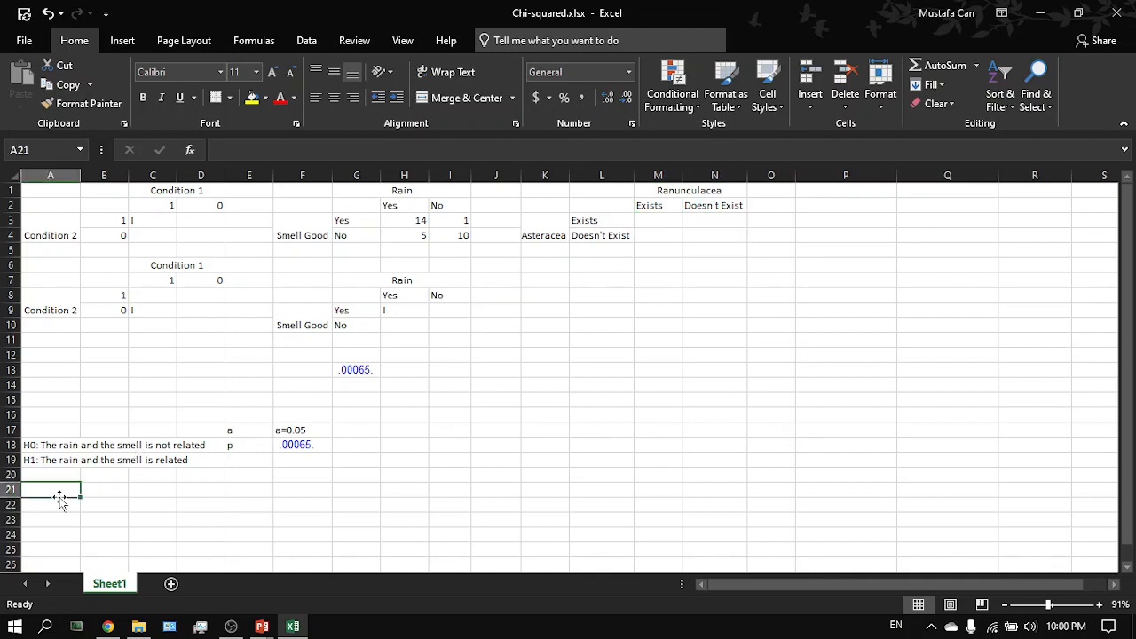
pyautogui.write('H0: ')
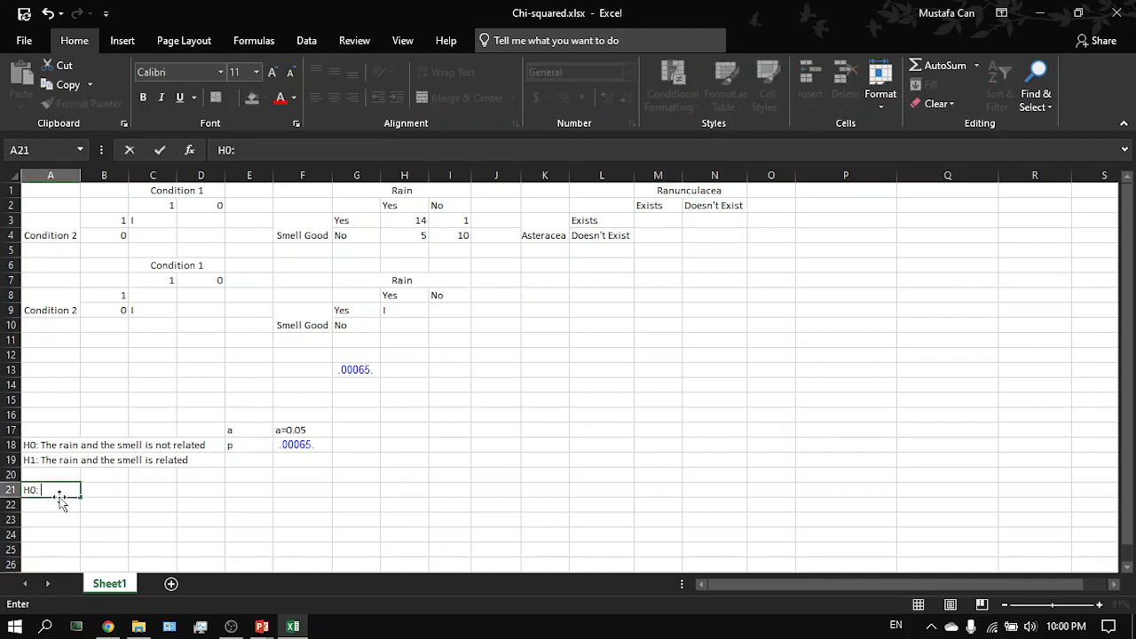
pyautogui.write('plant 1 and plant 2 is not')
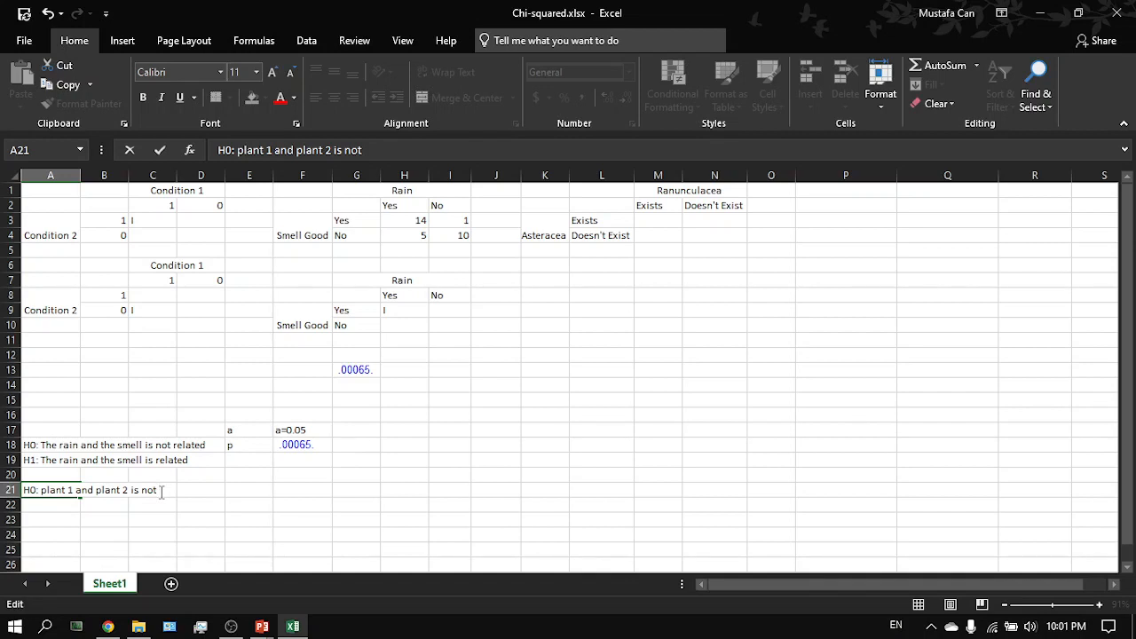
pyautogui.write('inke')
pyautogui.press('BackSpace')
pyautogui.press('BackSpace')
pyautogui.press('BackSpace')
# Reword the null hypothesis in A21 as "H0: plant 1 and plant 2 generally doesn't seen together"
pyautogui.moveTo(544, 232); pyautogui.dragTo(684, 186)
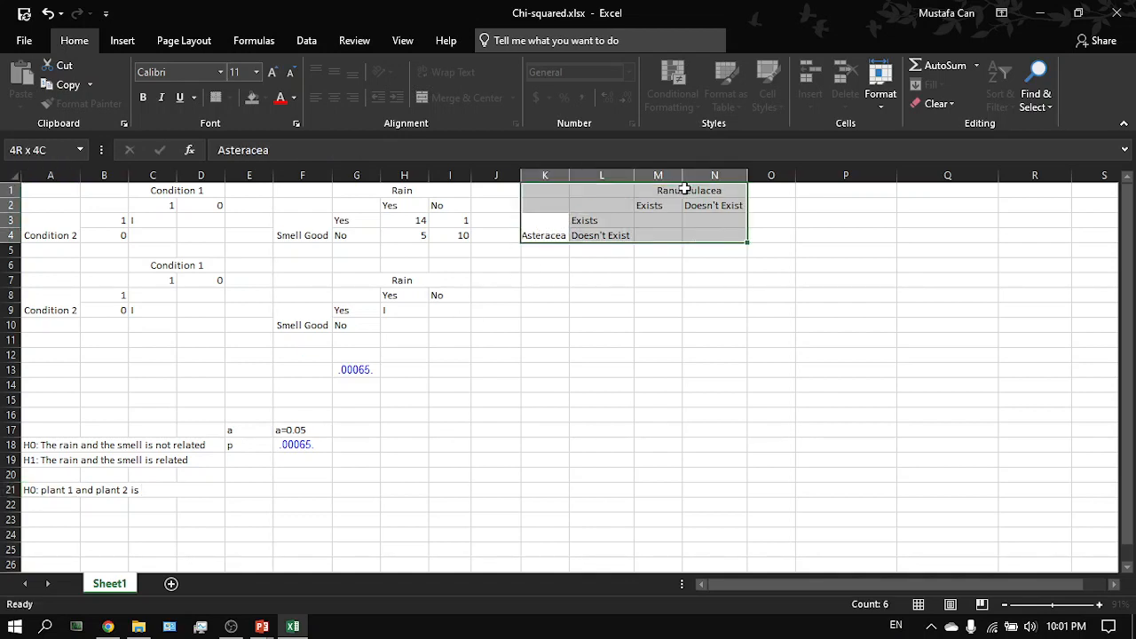
pyautogui.click(684, 186)
pyautogui.click(543, 228)
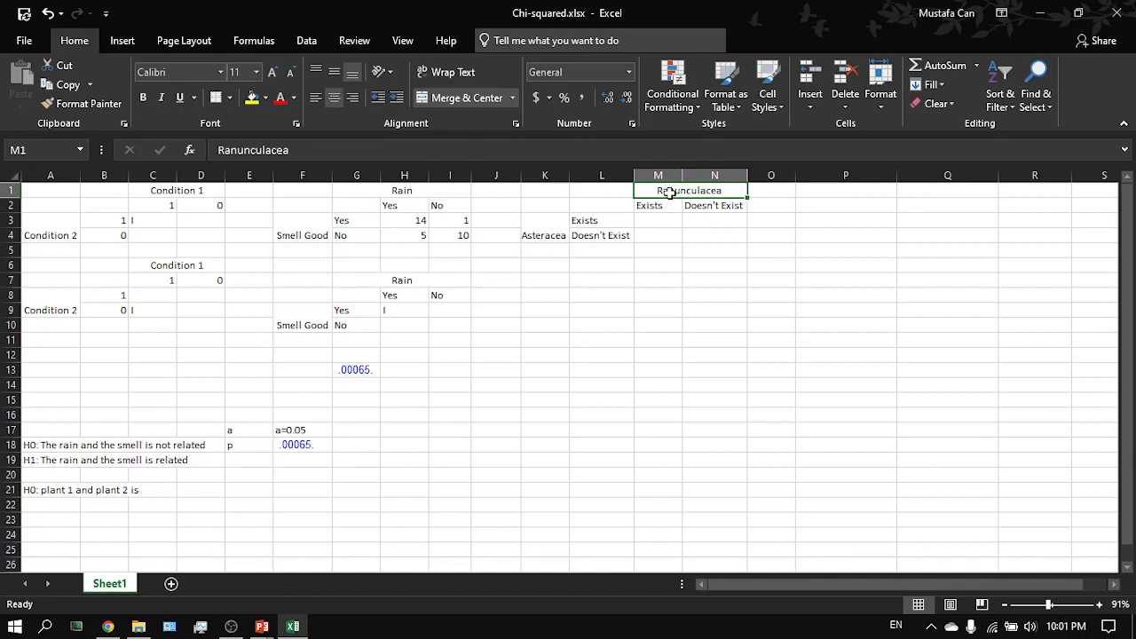
pyautogui.click(42, 494)
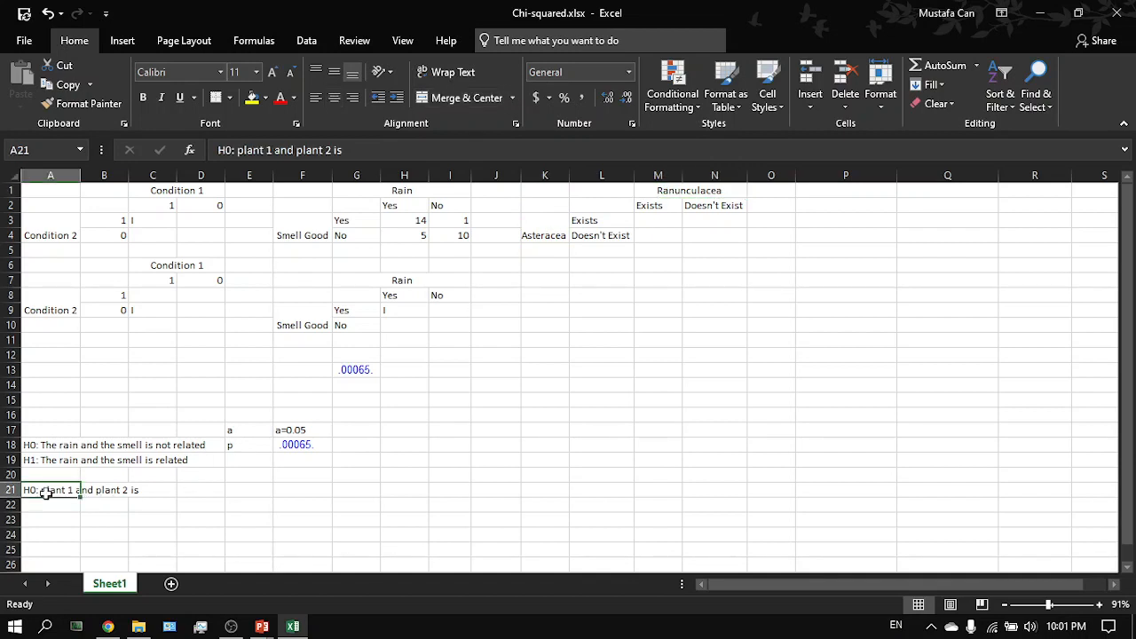
pyautogui.doubleClick(46, 494)
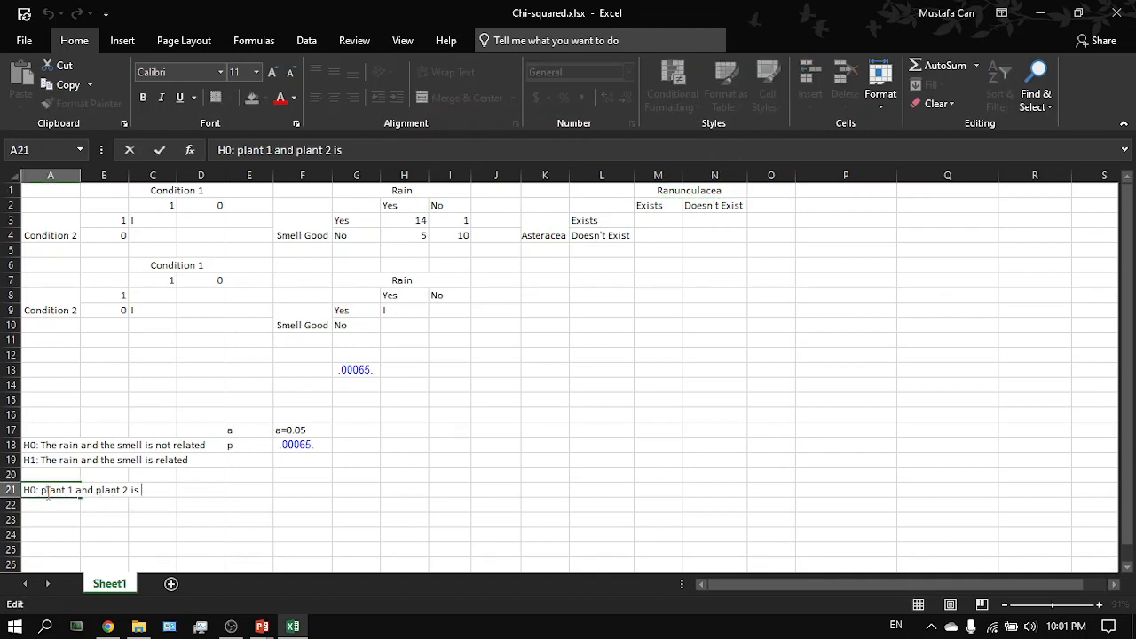
pyautogui.write('generally seen')
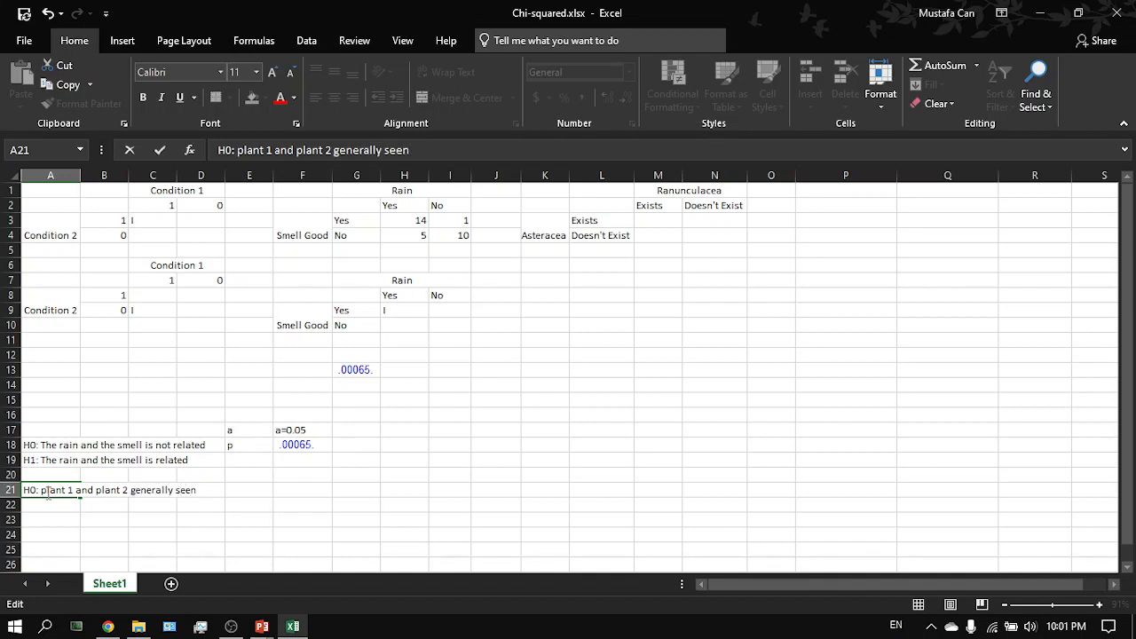
pyautogui.press('BackSpace')
pyautogui.press('BackSpace')
pyautogui.press('BackSpace')
pyautogui.write('together')
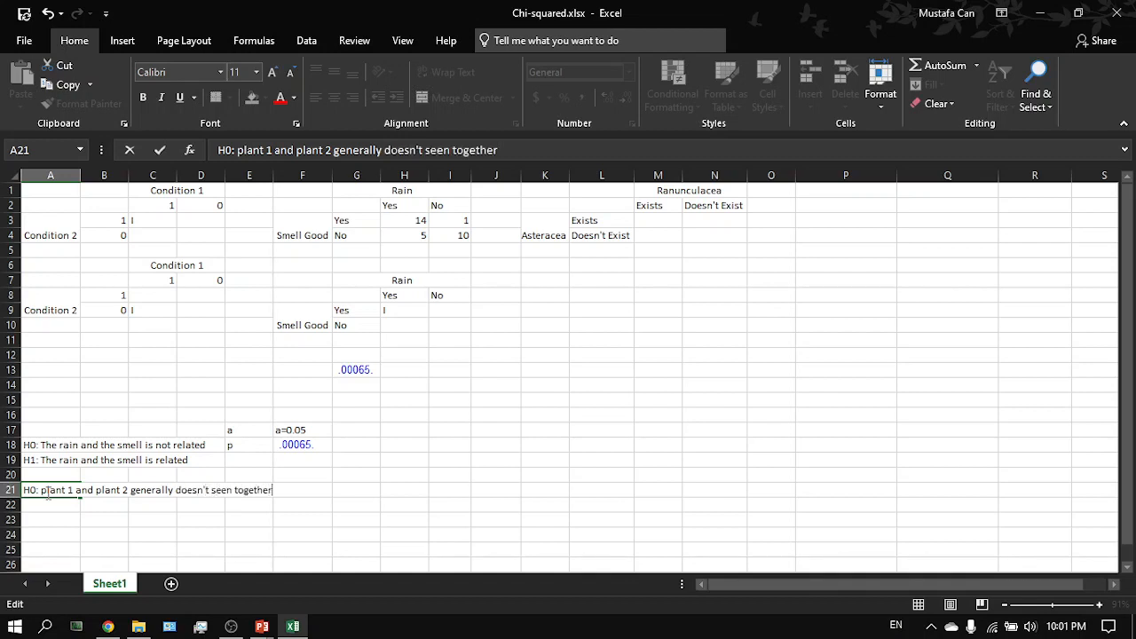
pyautogui.press('Return')
# Enter the alternative hypothesis "H1: plant 1 and plant 2 are seen together" in A22
pyautogui.write('H1')
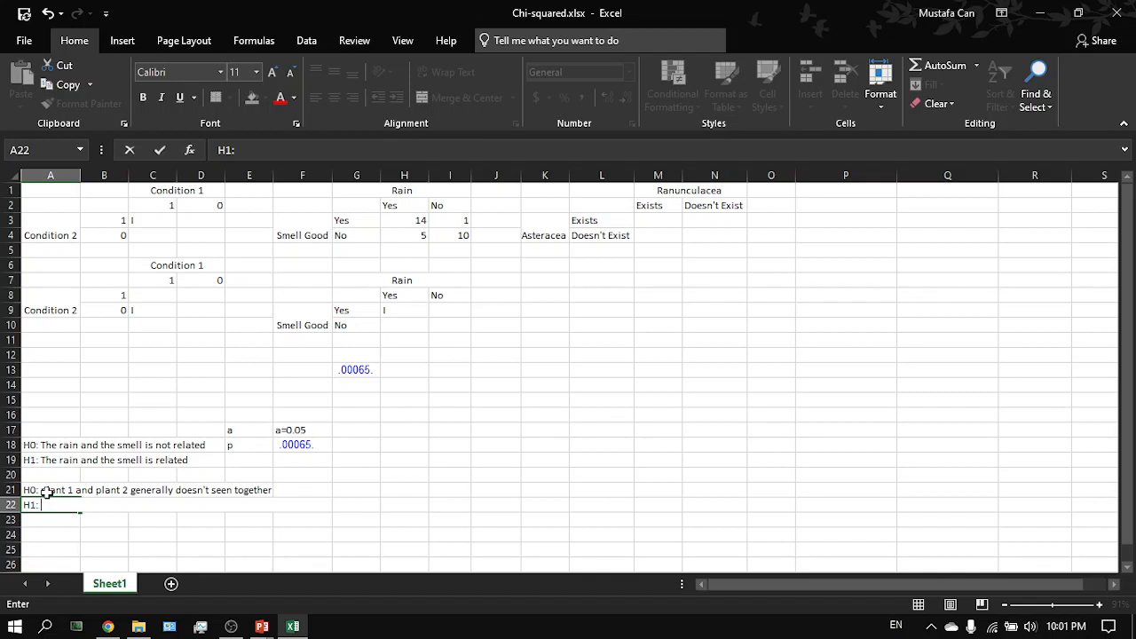
pyautogui.write(': plant 1 and ')
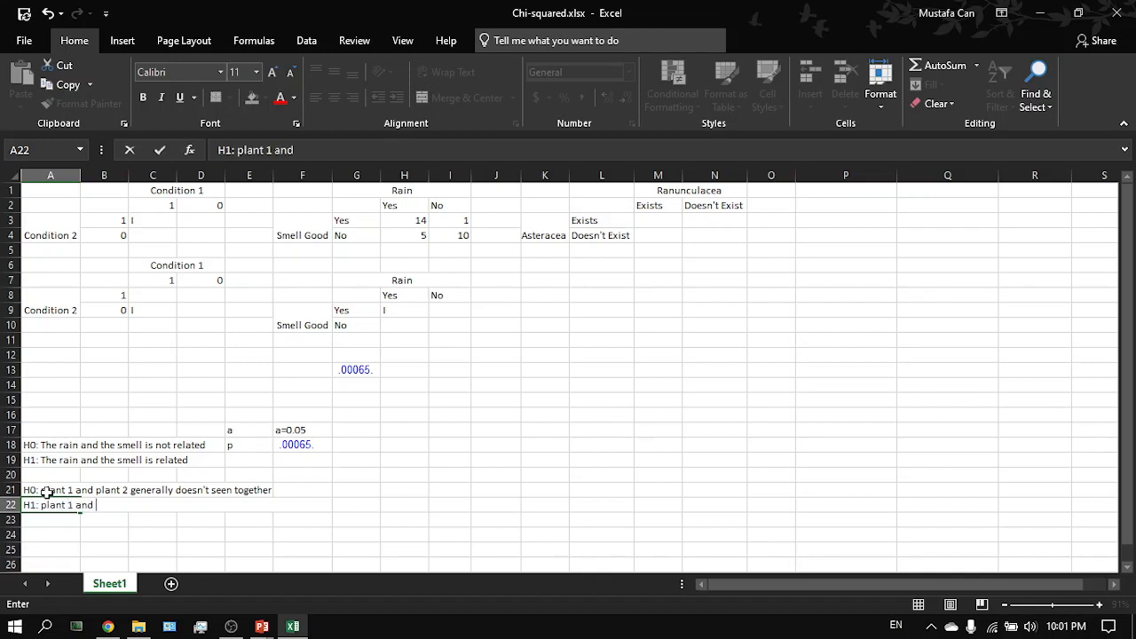
pyautogui.write('plant 2 are s')
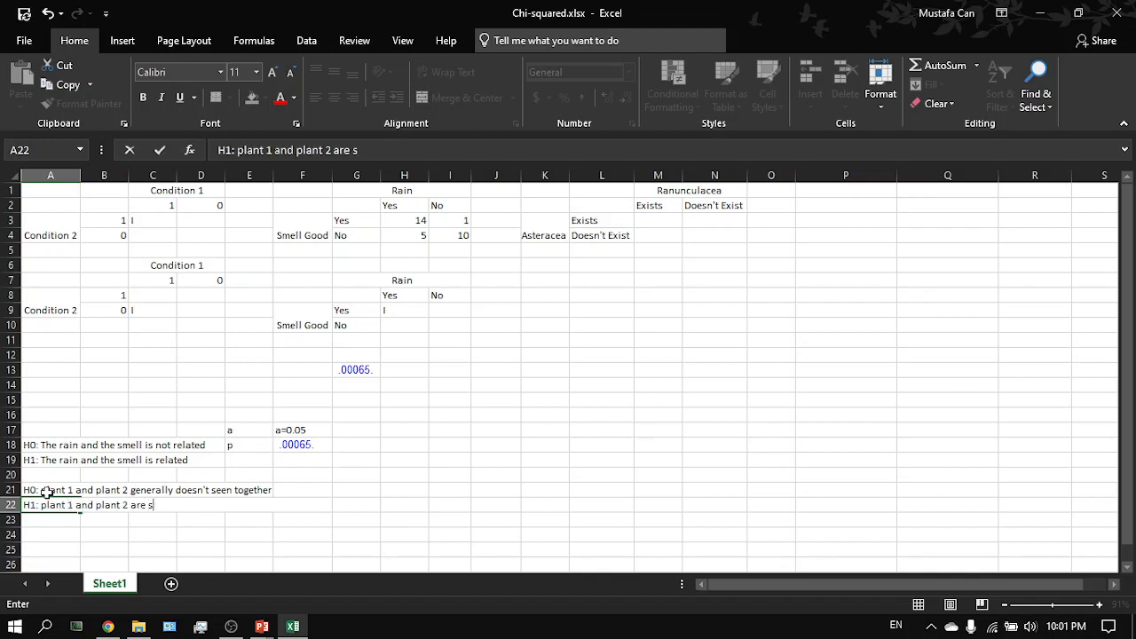
pyautogui.write('een gogether')
pyautogui.press('Return')
pyautogui.press('Up')
pyautogui.press('Up')
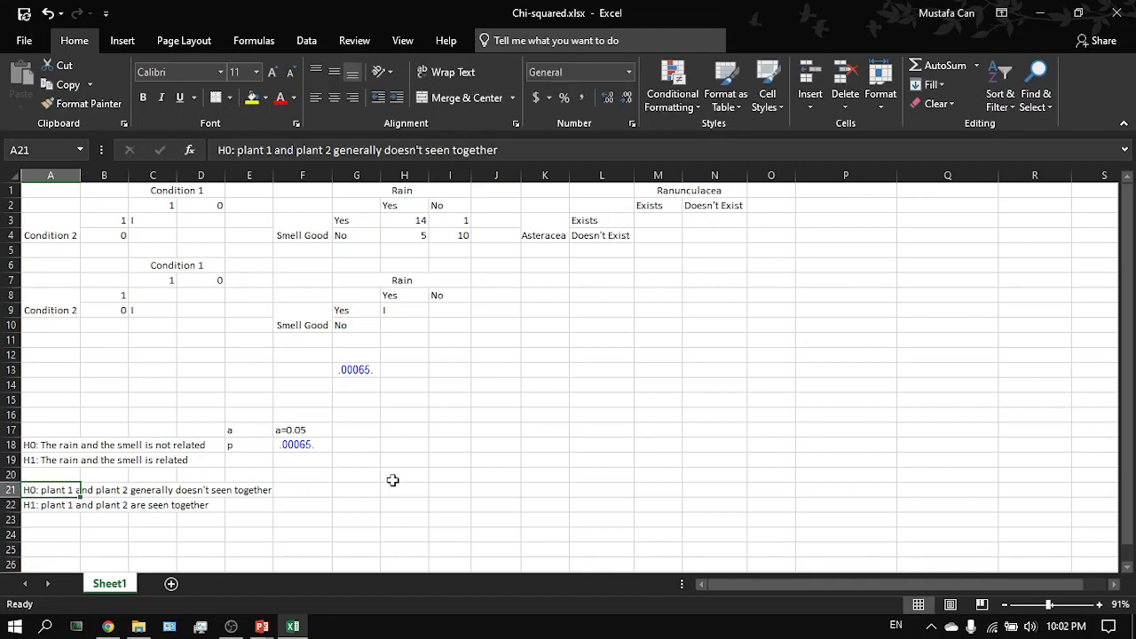
pyautogui.moveTo(89, 488); pyautogui.dragTo(253, 494)
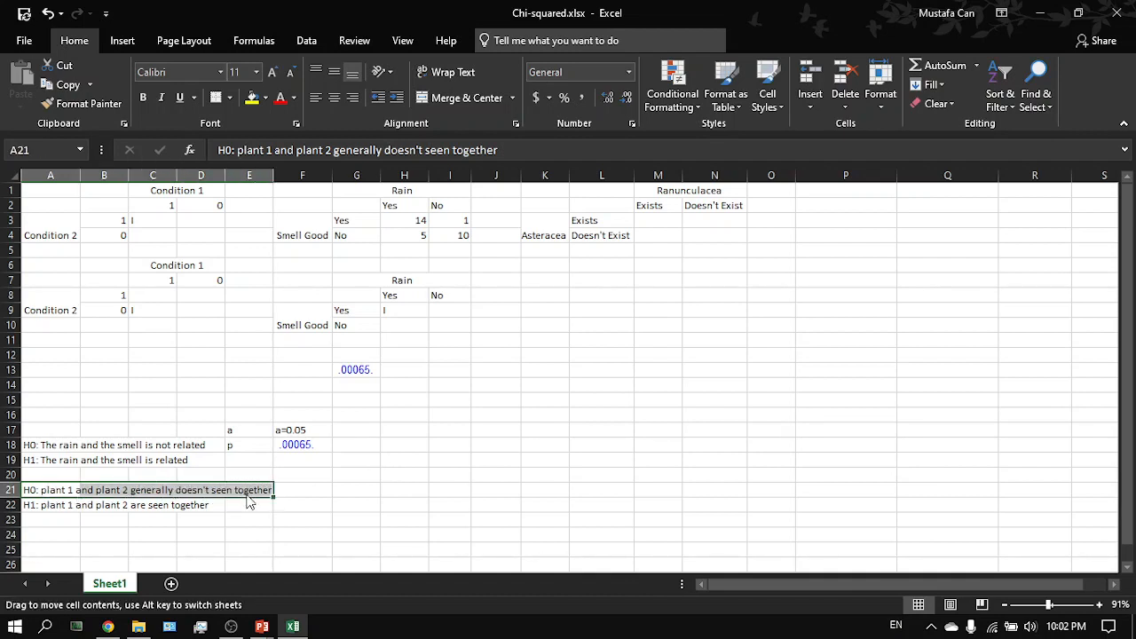
pyautogui.click(252, 489)
pyautogui.click(319, 470)
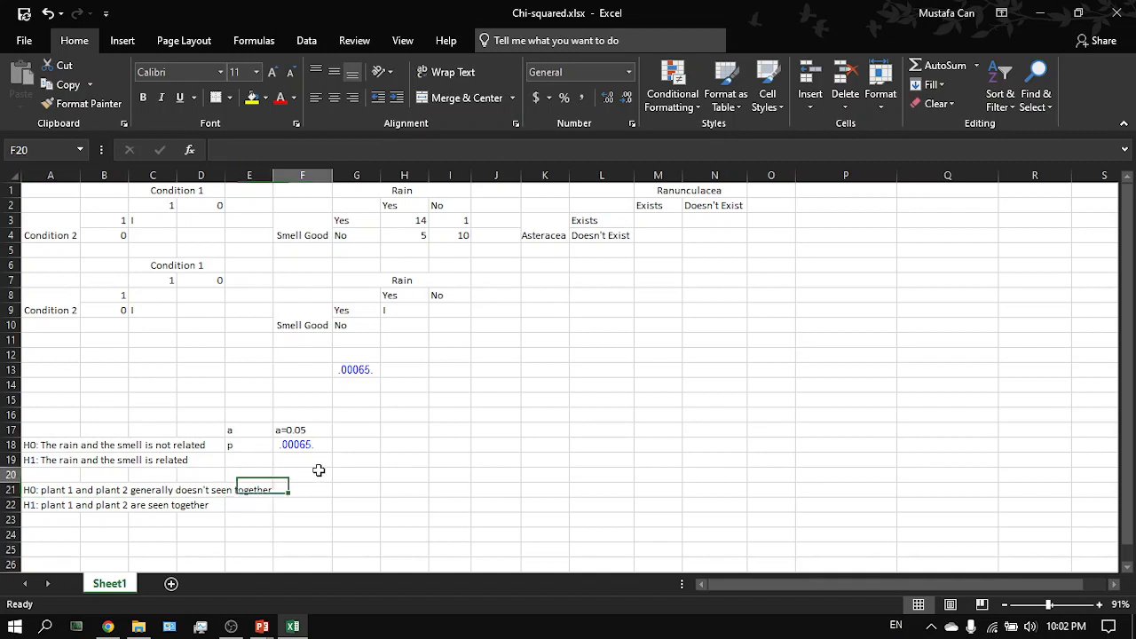
pyautogui.doubleClick(356, 444)
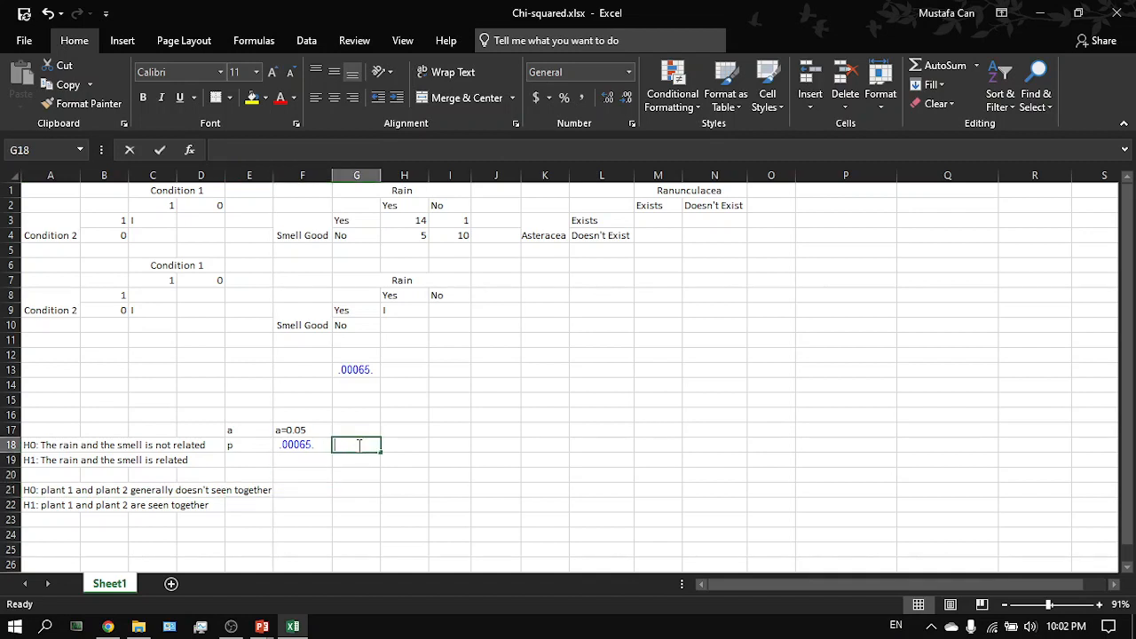
# Clear the duplicate p-value from G13 and select the remaining p-value in F18
pyautogui.click(348, 373)
pyautogui.press('Delete')
pyautogui.press('Return')
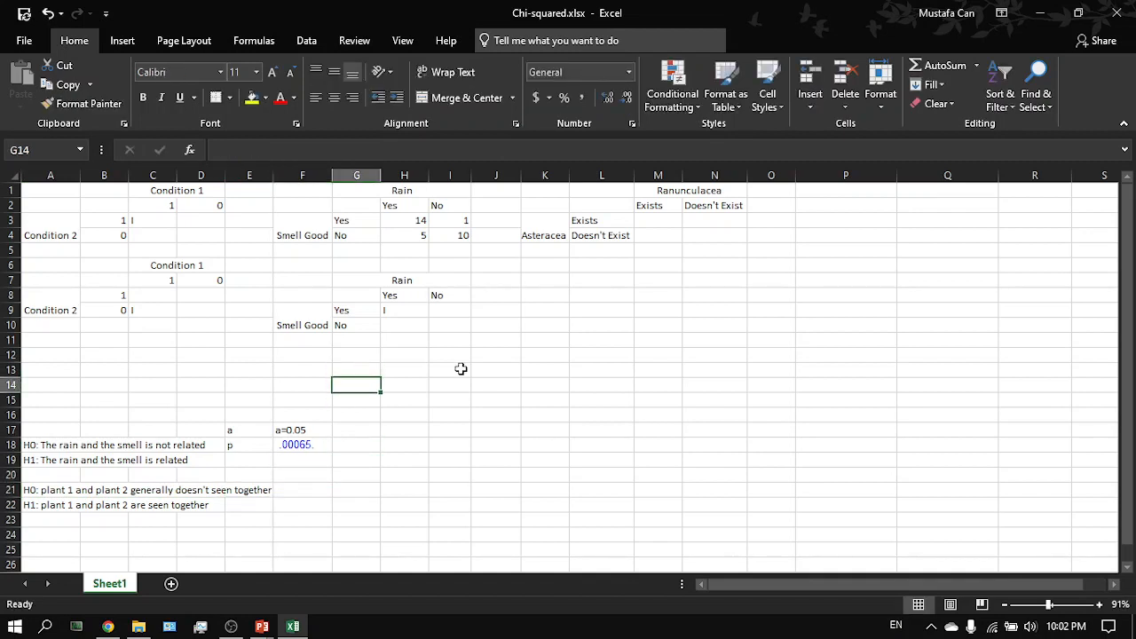
pyautogui.press('Down')
pyautogui.press('Down')
pyautogui.press('Down')
pyautogui.press('Down')
pyautogui.press('Left')
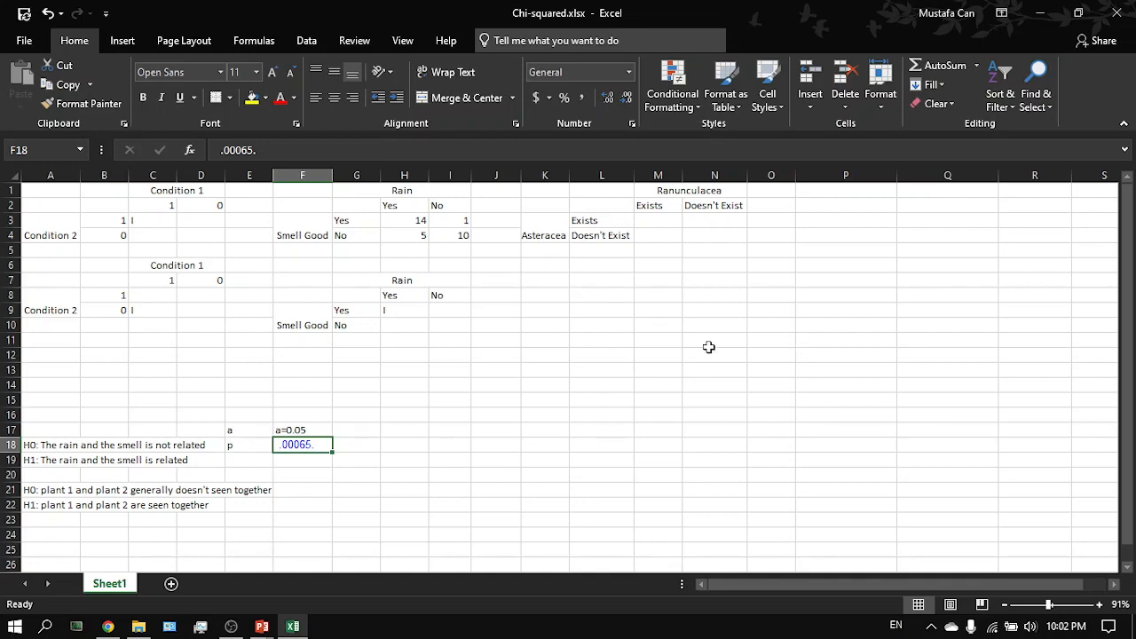
# Switch to the PowerPoint slide show of the chi-squared presentation
pyautogui.hotkey('alt', 'Tab')
pyautogui.press('Tab')
pyautogui.press('Tab')
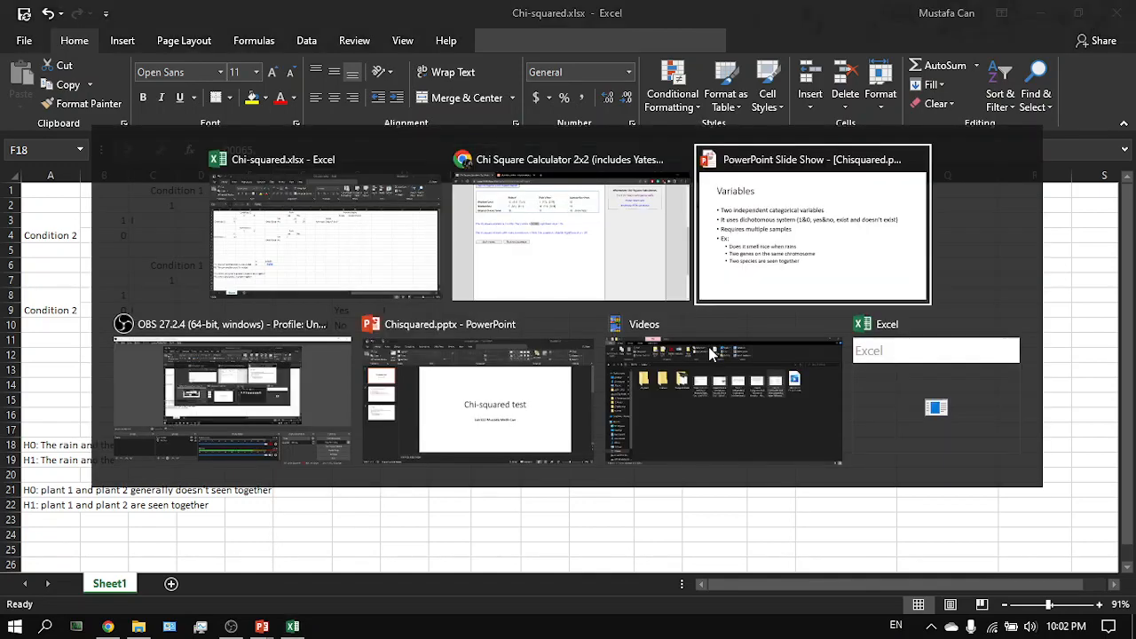